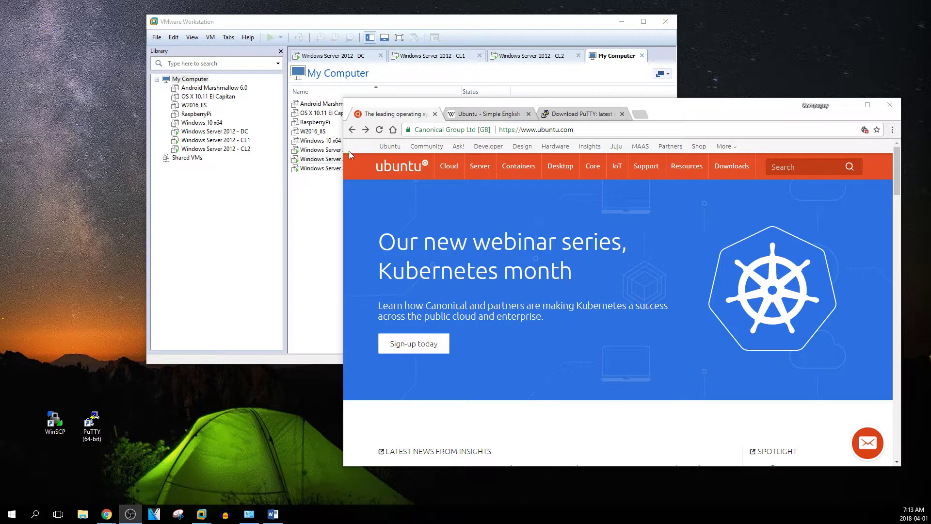
Examine the Wikipedia article on Ubuntu, the Ubuntu Server download options and the PuTTY download page.
left_click(487, 116)
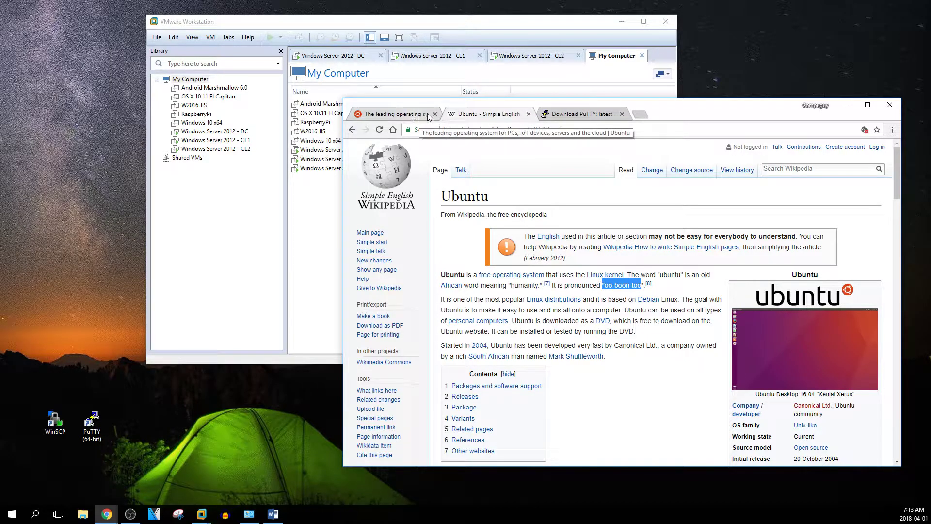
left_click(383, 113)
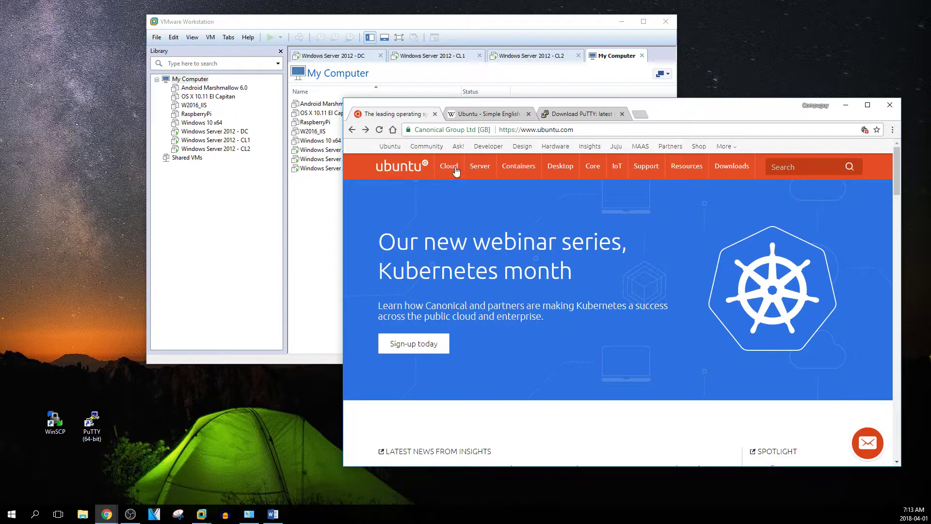
mouse_move(730, 170)
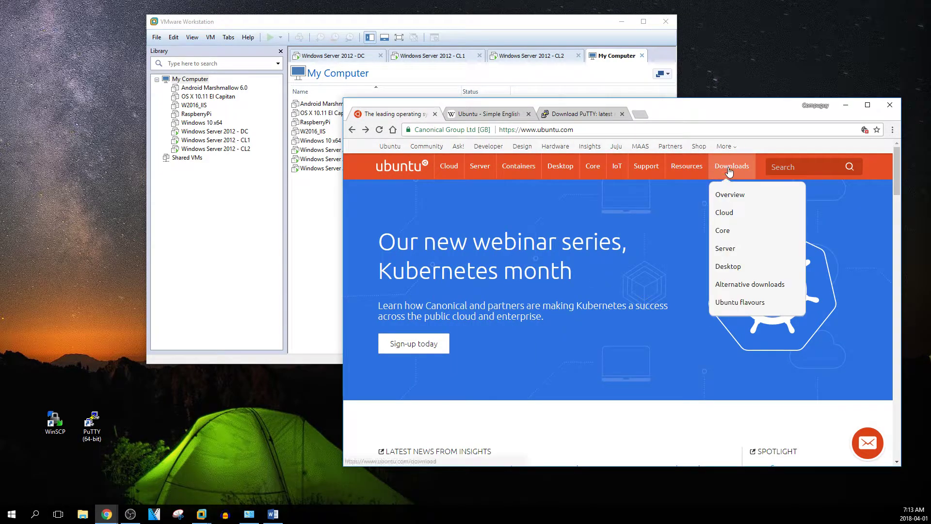
left_click(725, 250)
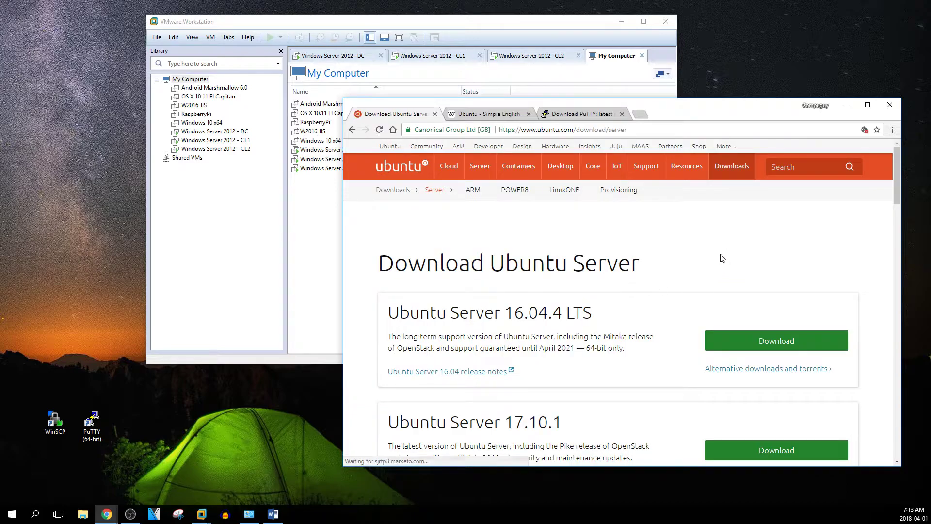
scroll(723, 260, "down", 1)
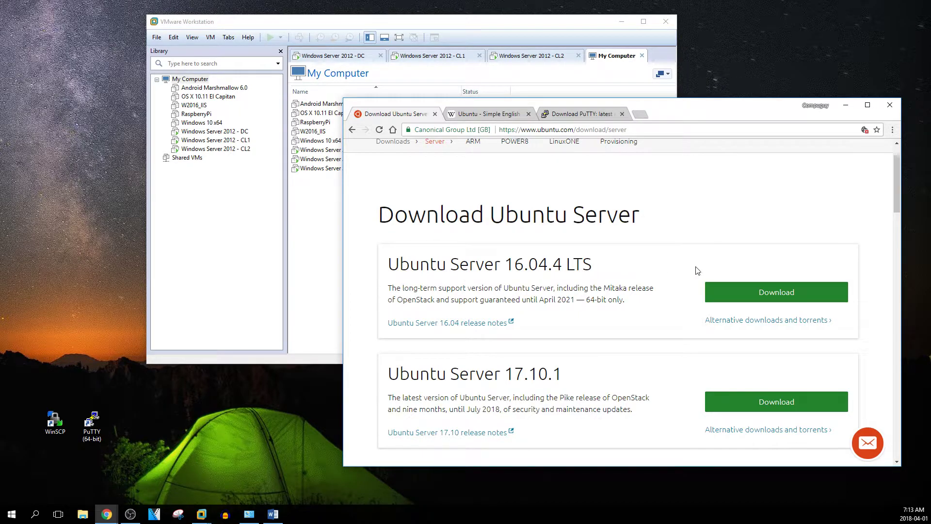
left_click_drag(541, 301, 575, 308)
left_click(590, 116)
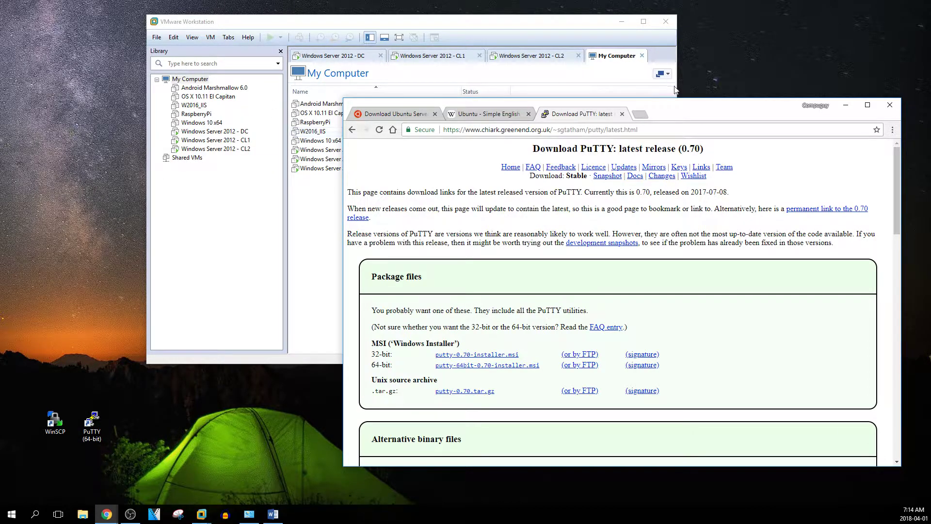
Switch to VMware Workstation and start a custom virtual machine with Workstation 12.x compatibility, leaving the operating system installation for later.
left_click(502, 27)
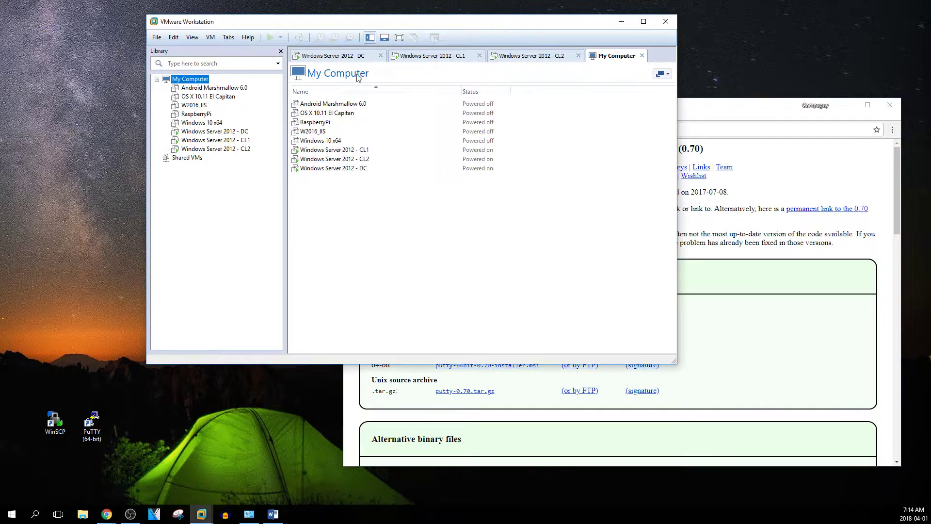
left_click(157, 37)
mouse_move(173, 37)
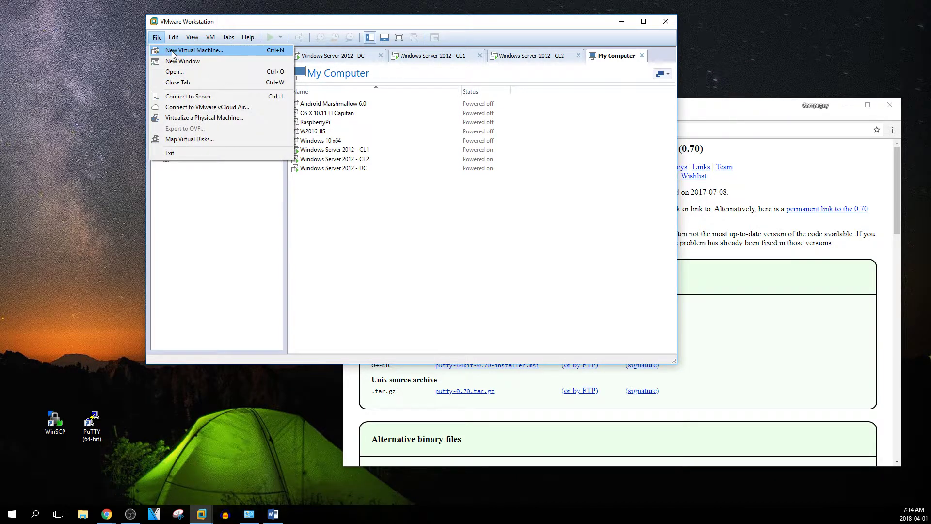
left_click(211, 53)
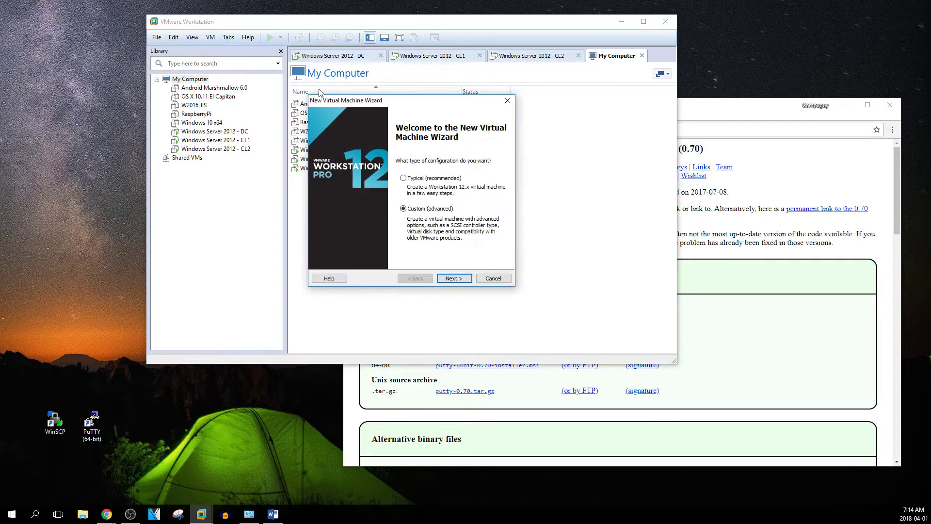
left_click(455, 281)
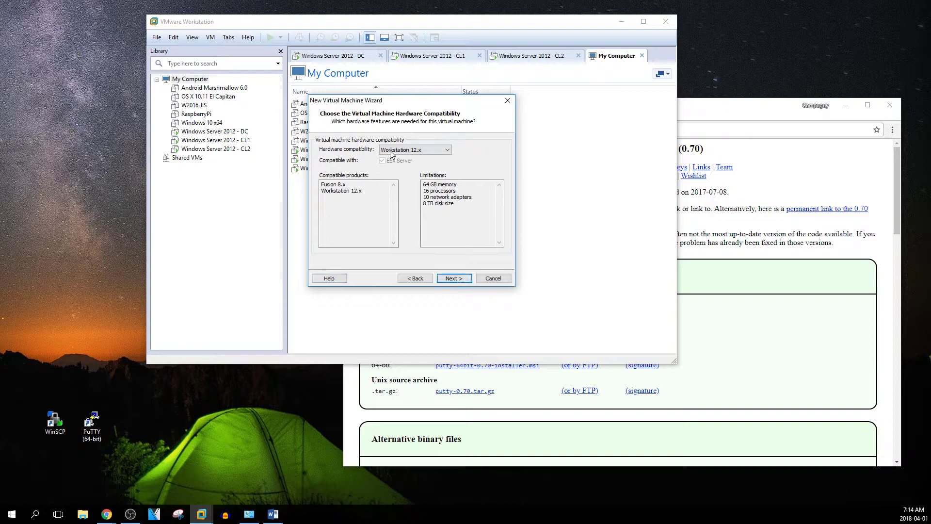
left_click(446, 280)
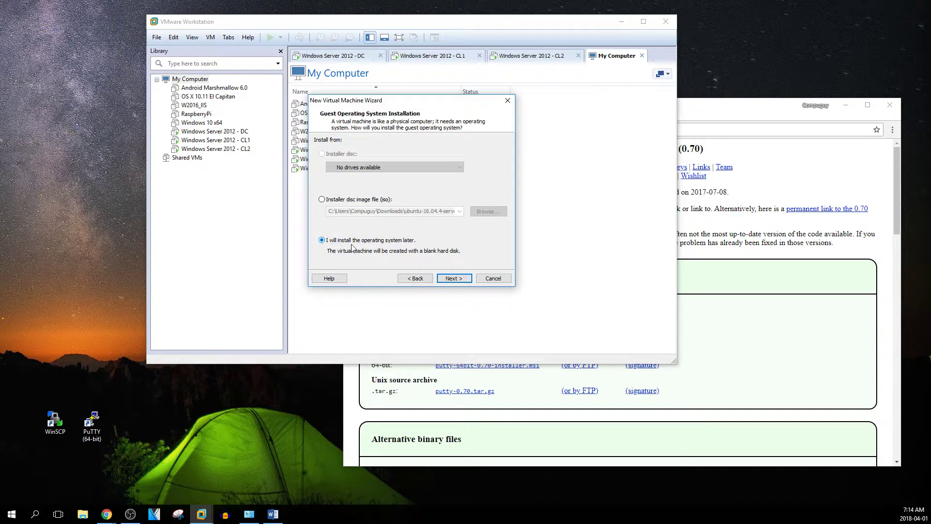
left_click(453, 278)
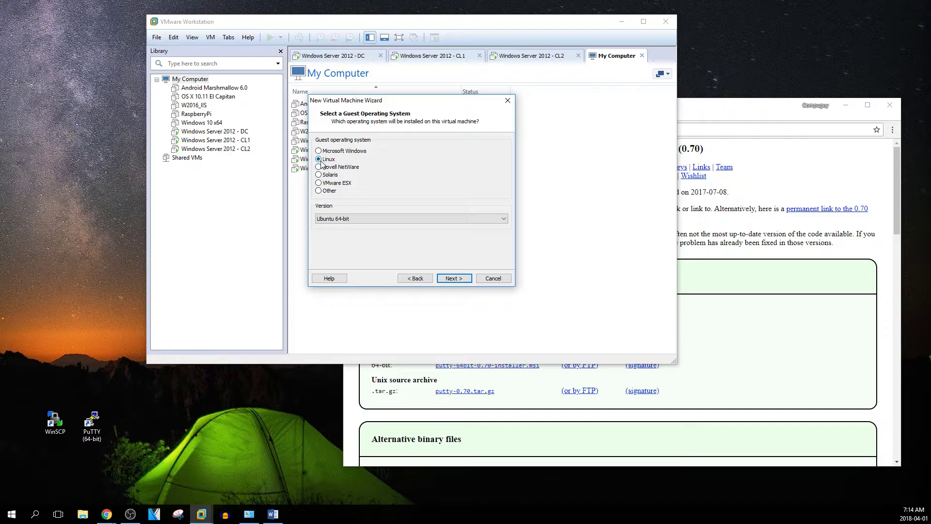
Choose Linux with the Ubuntu 64-bit version as the guest operating system.
left_click(397, 219)
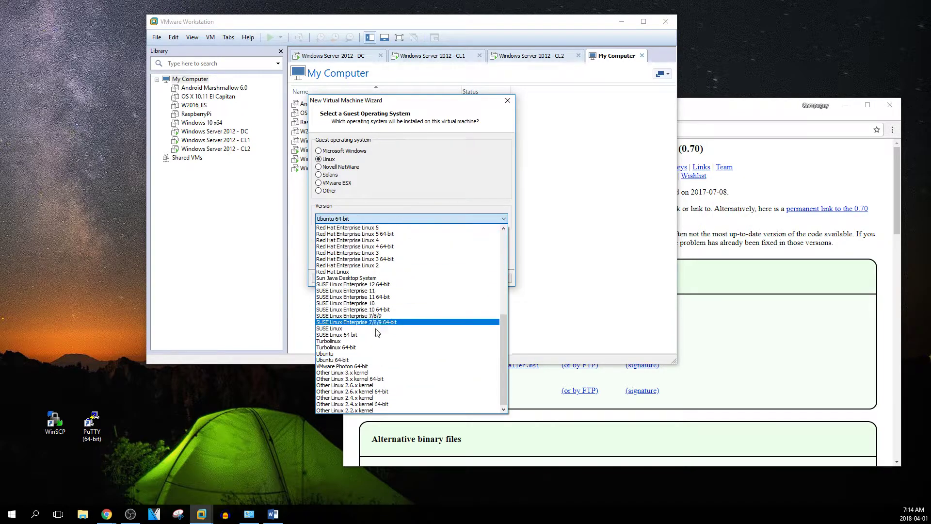
left_click(337, 360)
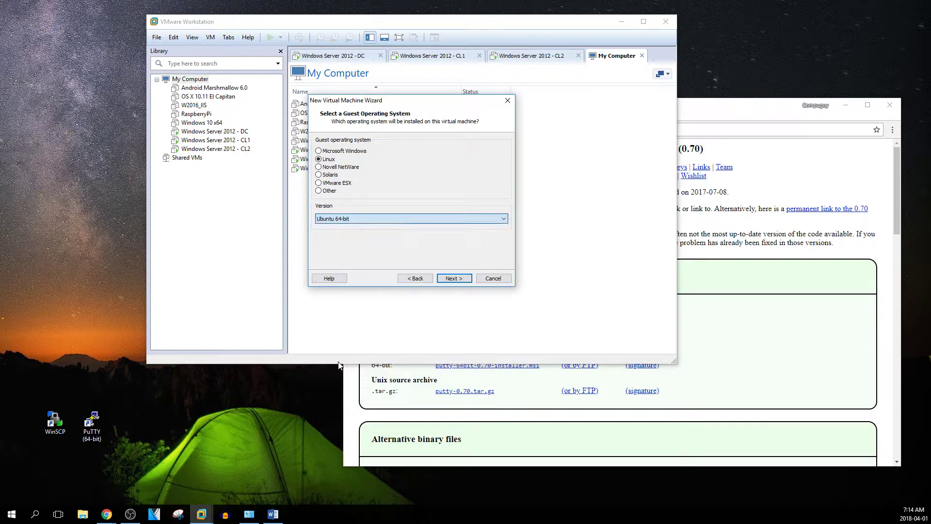
left_click(446, 278)
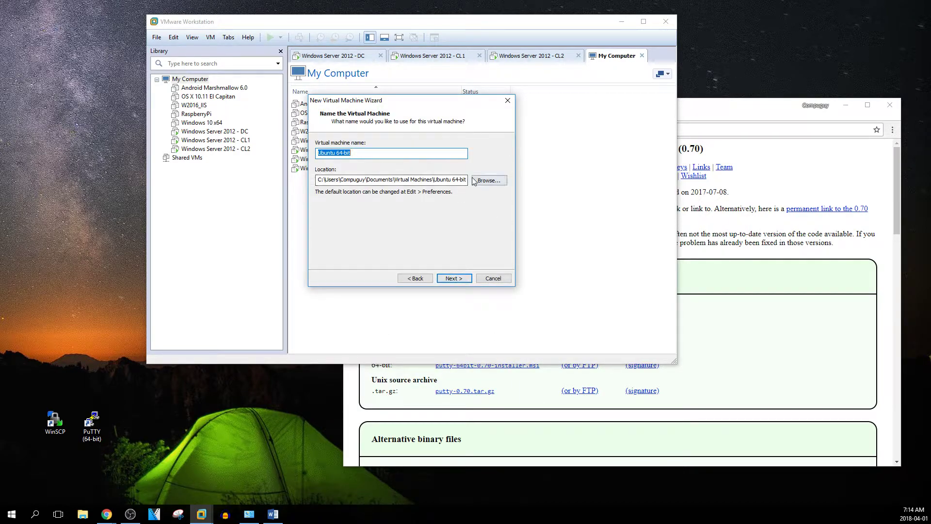
Store the virtual machine in a new folder named Ubuntu1604 inside VMLAB on the D: drive, keeping the name Ubuntu 64-bit.
left_click(487, 180)
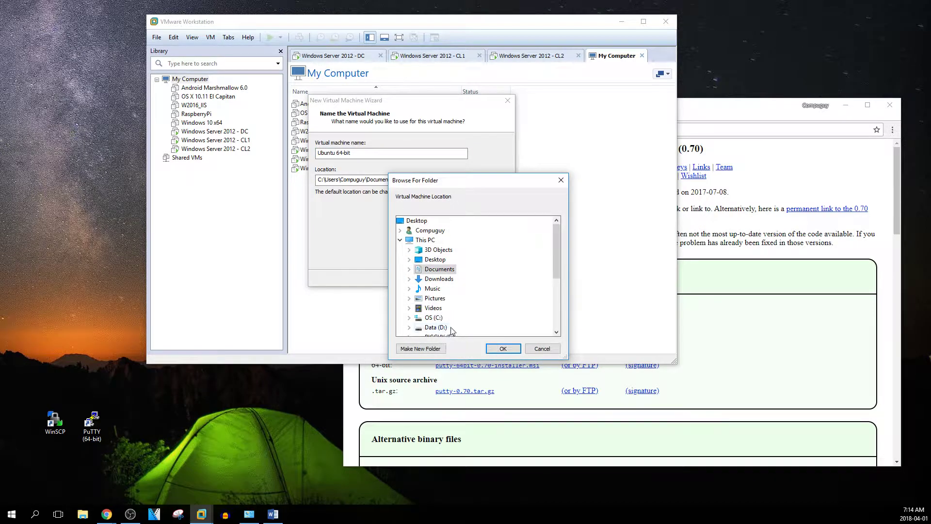
scroll(450, 331, "down", 2)
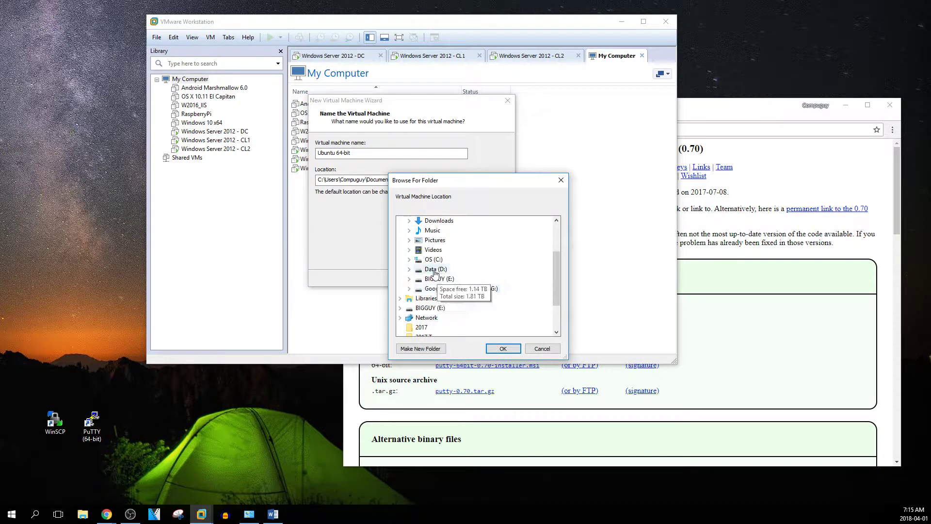
double_click(435, 270)
double_click(448, 328)
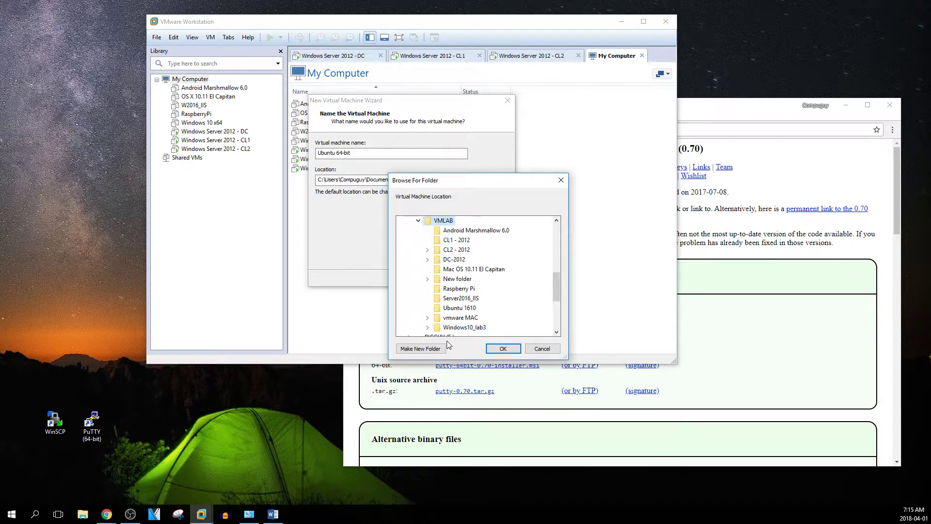
left_click(436, 349)
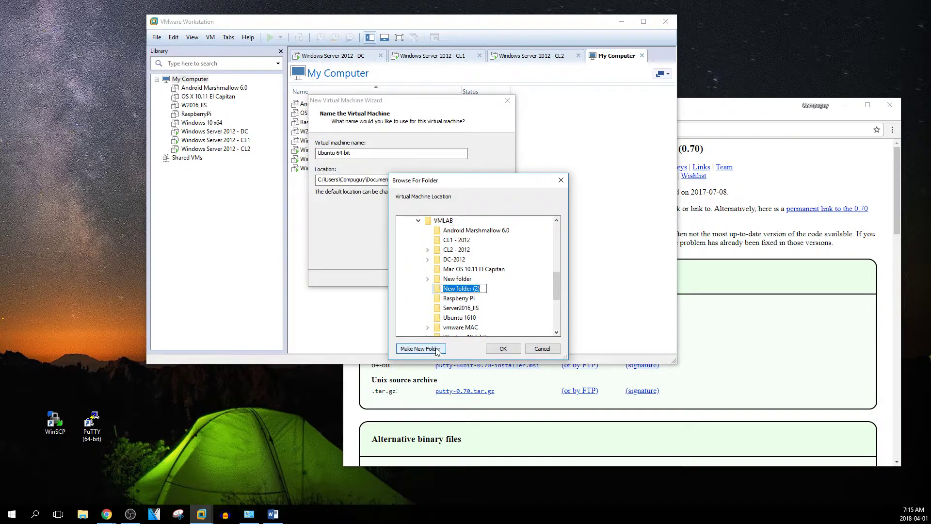
type("Ubuntu1604")
key("Return")
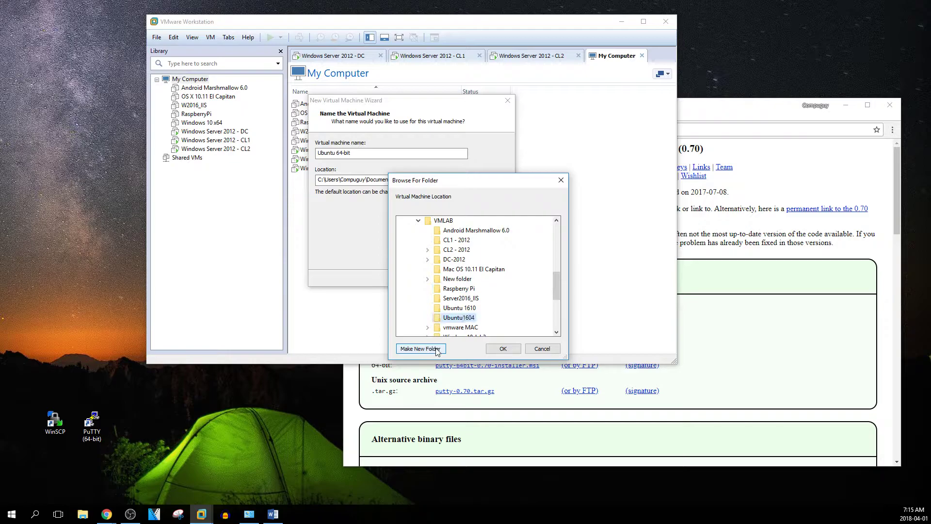
left_click(513, 349)
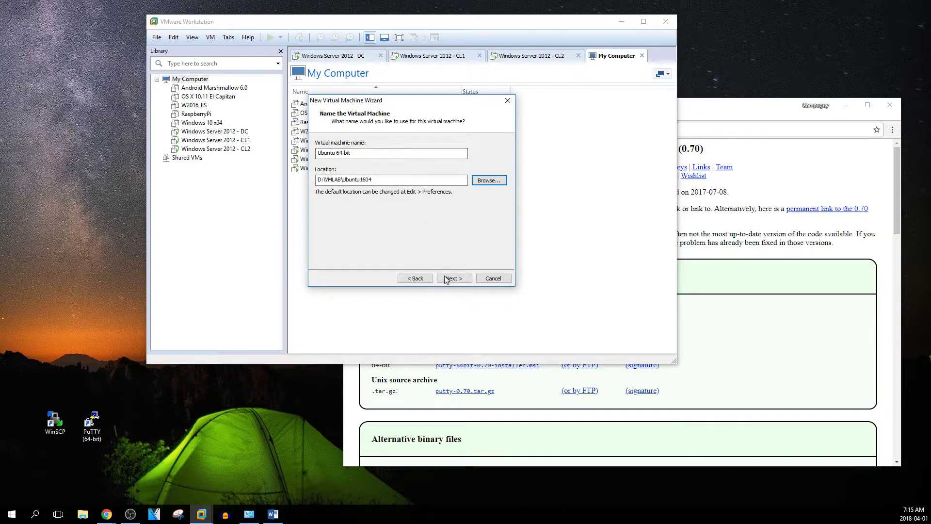
left_click_drag(352, 153, 317, 153)
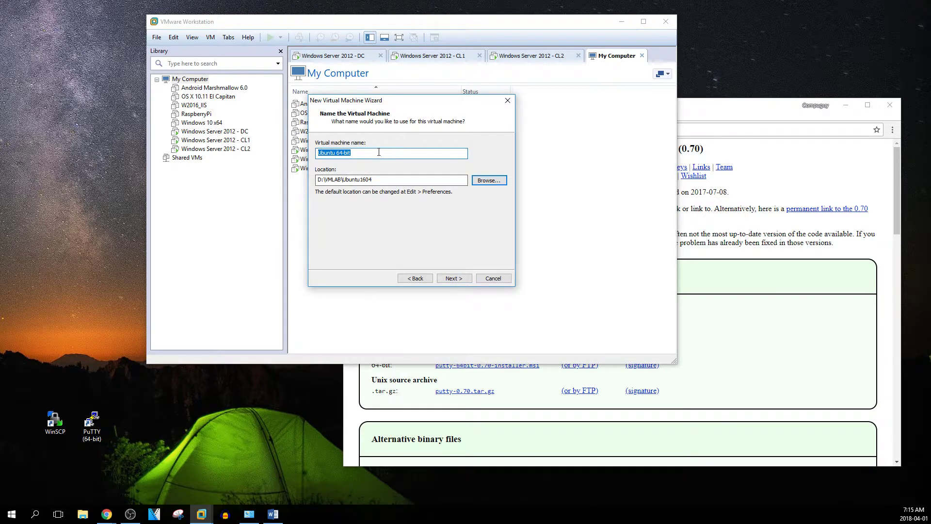
left_click(459, 279)
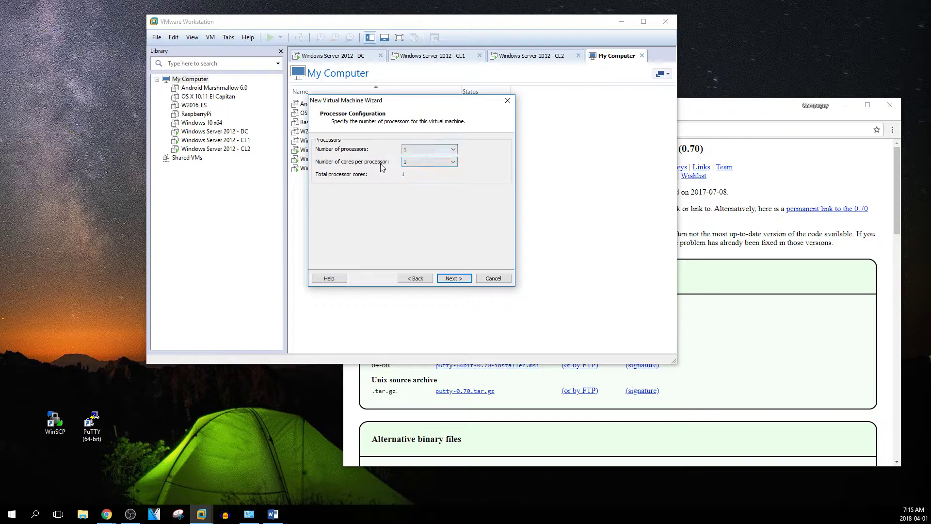
Accept one processor with one core and set the virtual machine's memory to 2048 MB.
left_click(453, 278)
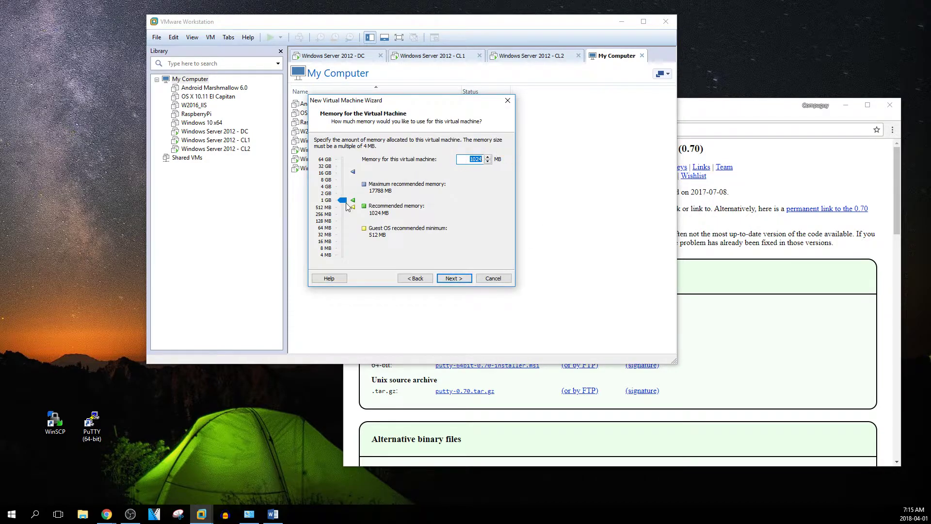
left_click_drag(347, 204, 346, 194)
left_click(453, 279)
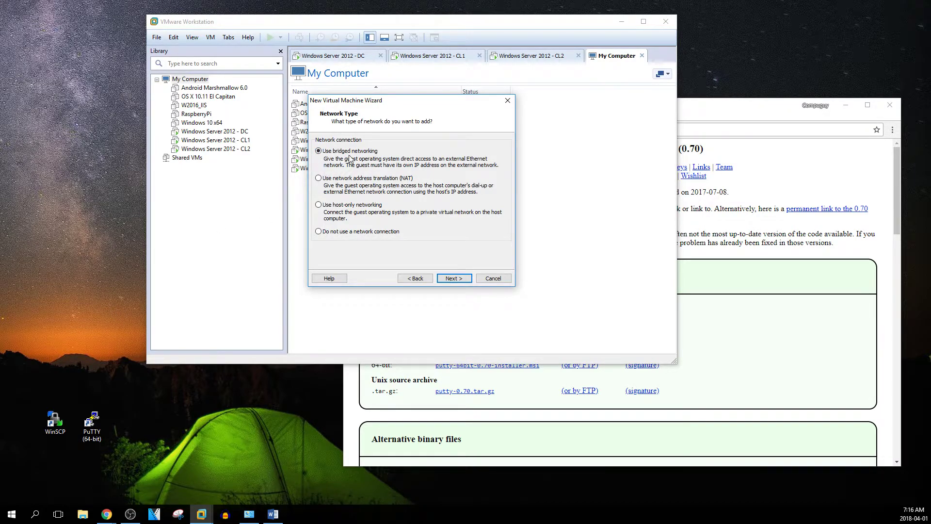
Accept bridged networking and the recommended LSI Logic controller with a SCSI disk type.
left_click(456, 279)
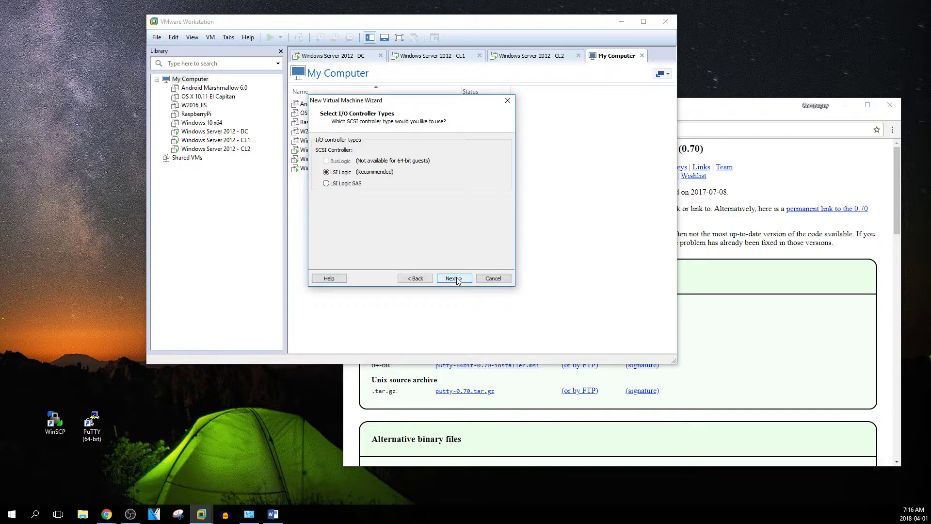
left_click(452, 279)
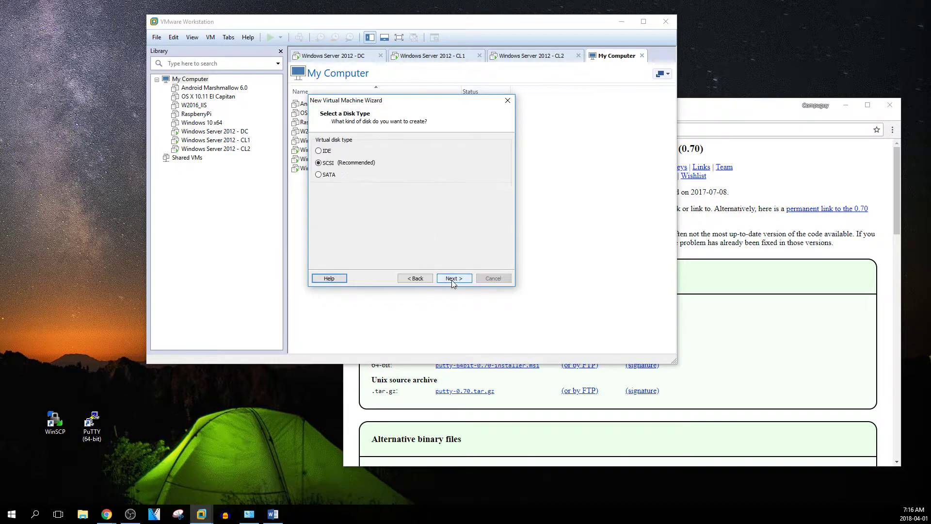
left_click(453, 279)
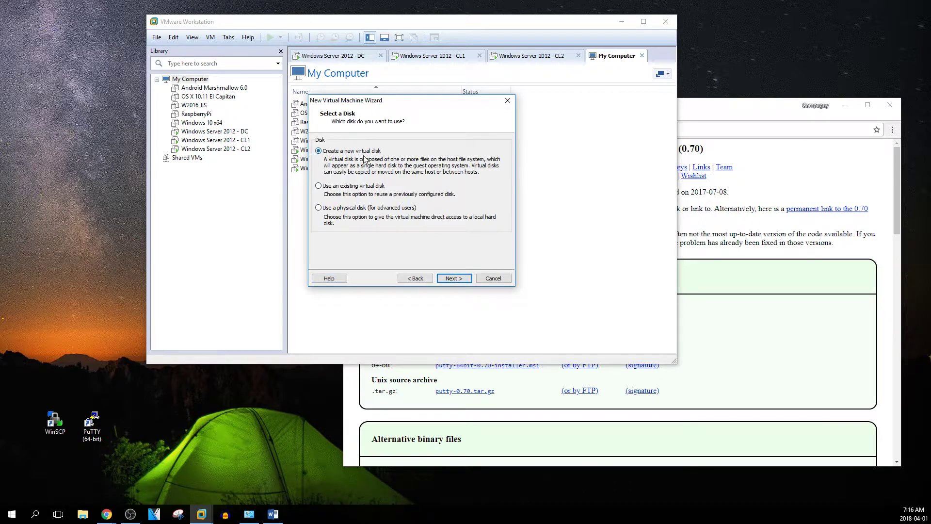
Create a new 30 GB virtual disk split into multiple files as Ubuntu 64-bit.vmdk, and finish creating the virtual machine.
left_click(453, 279)
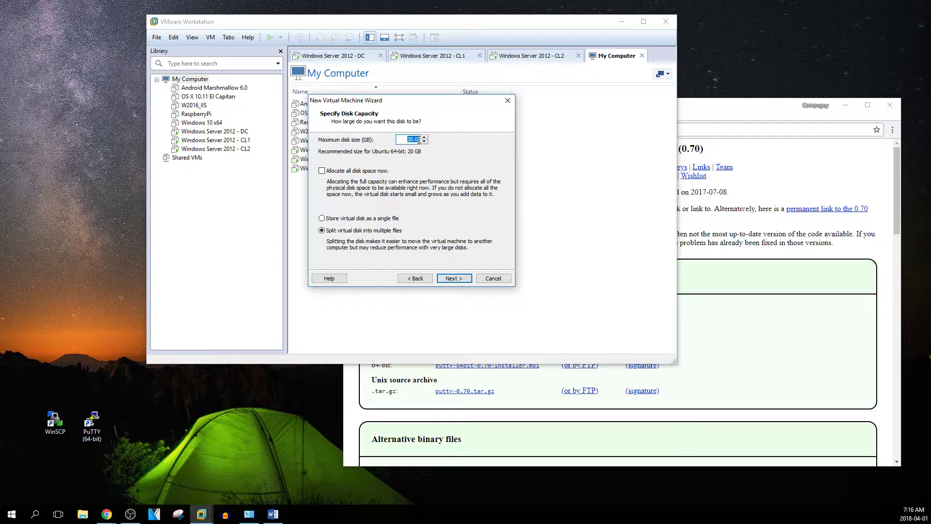
type("30")
left_click(454, 278)
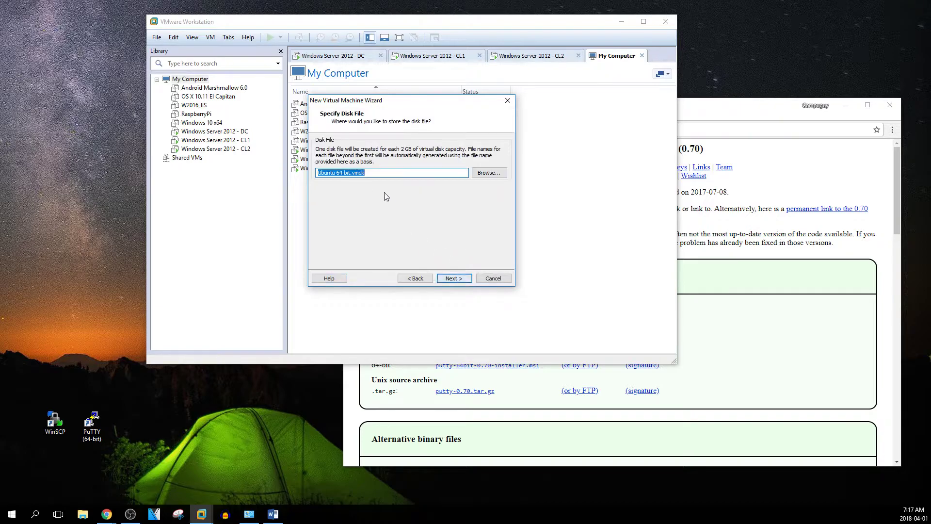
left_click(446, 279)
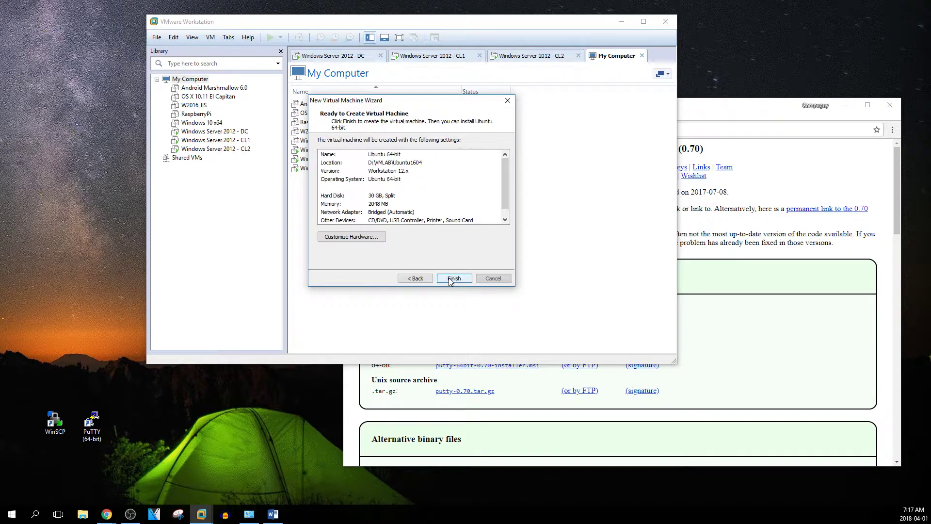
left_click(449, 279)
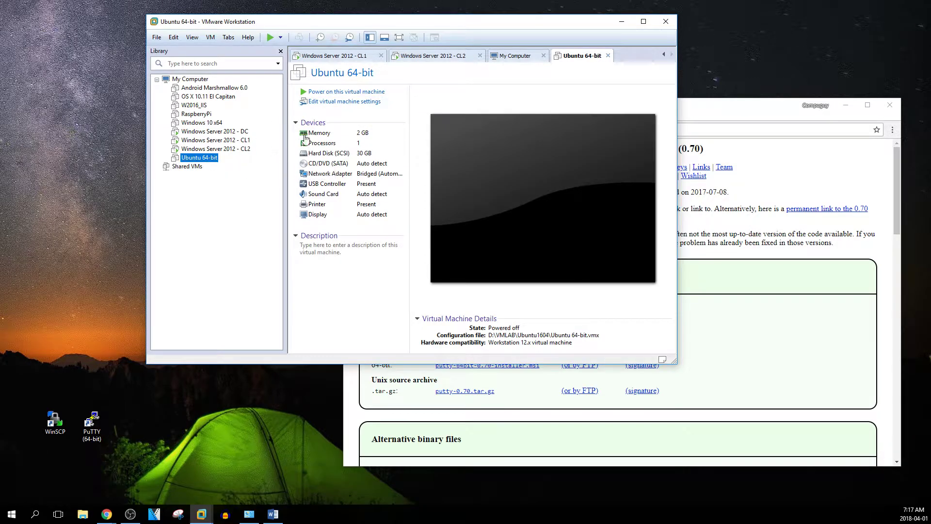
Set the virtual machine's CD/DVD drive to use the ISO image ubuntu-16.04.4-server-amd64.iso from the Downloads folder.
left_click(315, 103)
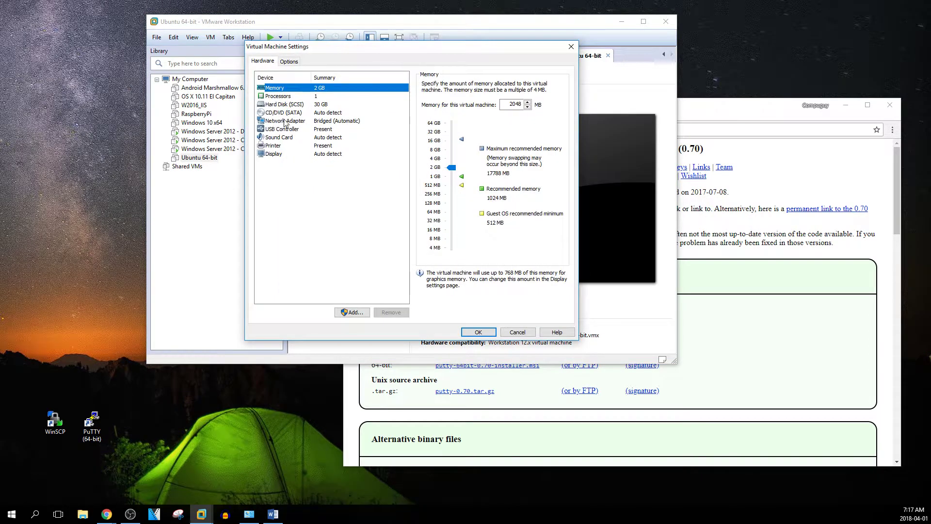
left_click(285, 114)
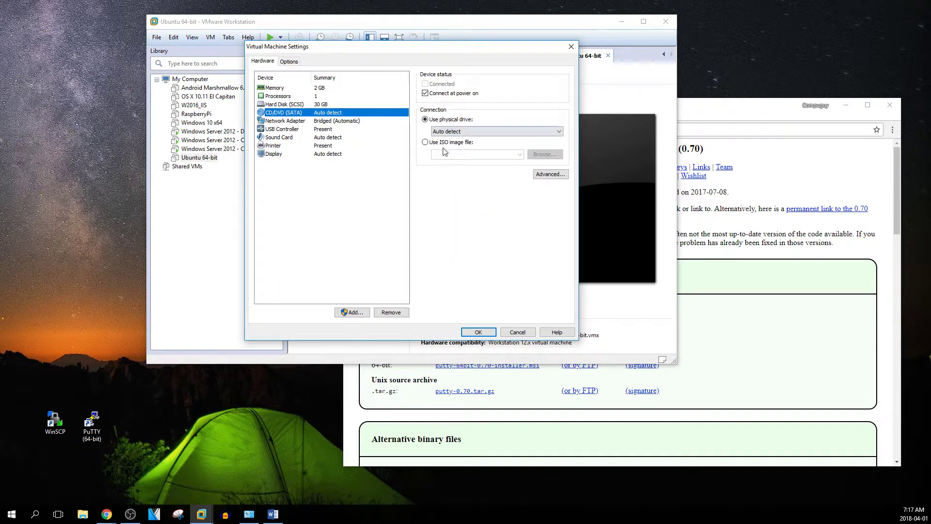
left_click(425, 142)
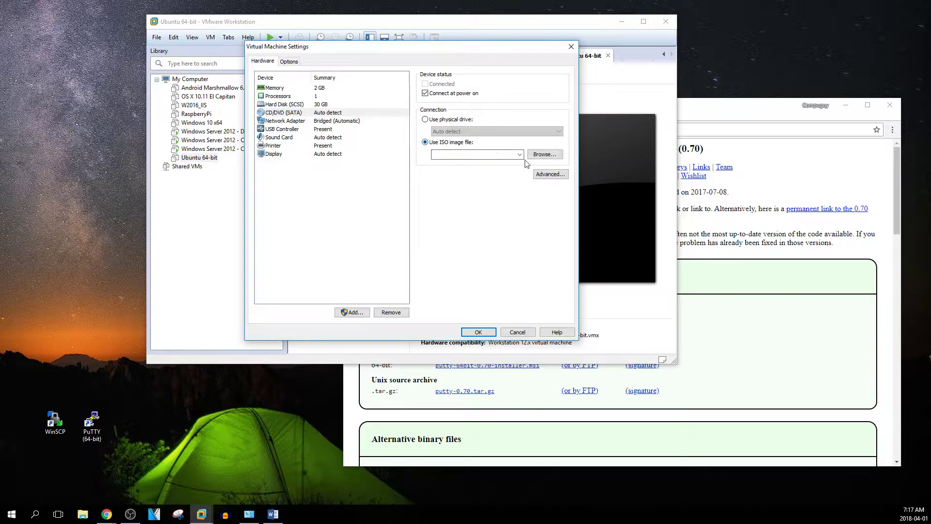
left_click(721, 127)
left_click(391, 114)
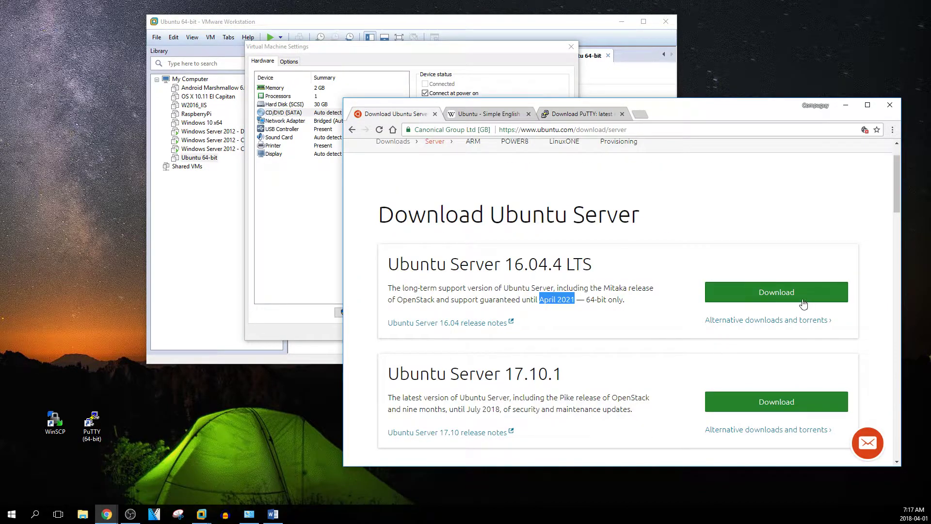
left_click(377, 54)
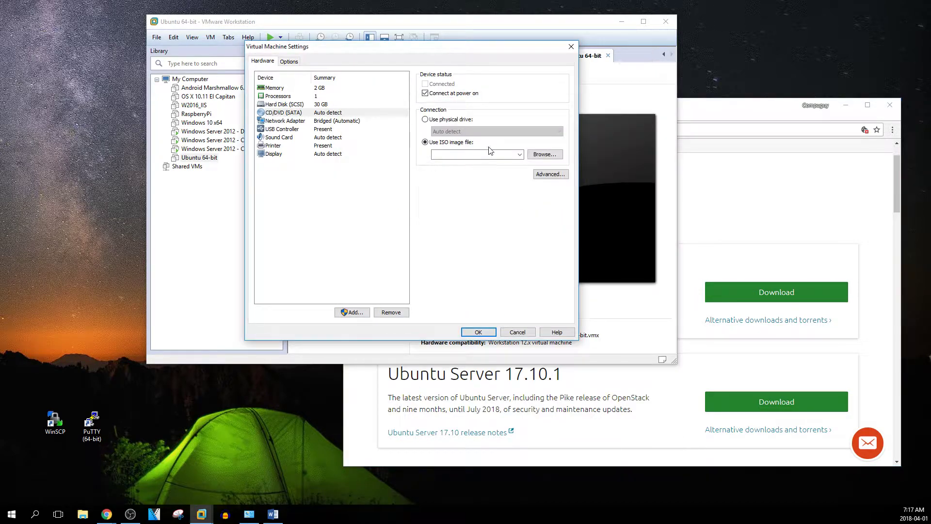
left_click(544, 154)
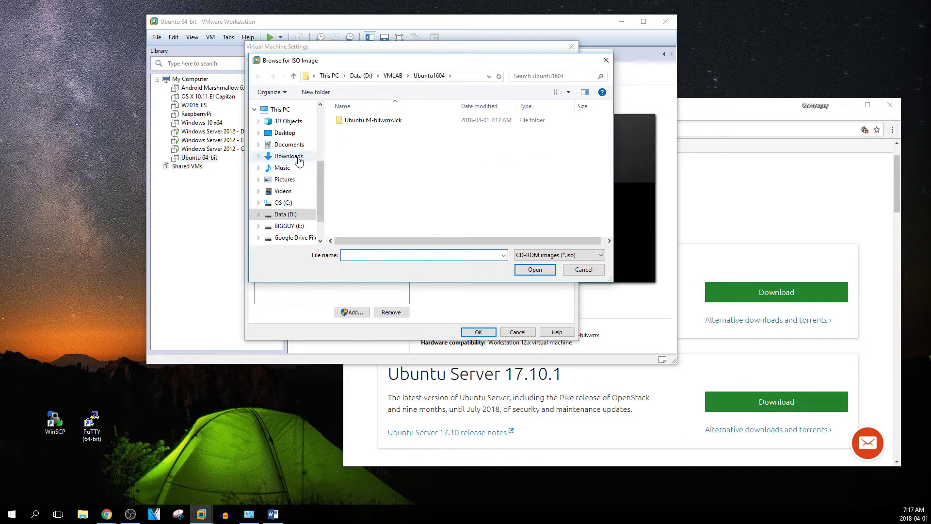
left_click(299, 157)
left_click(586, 205)
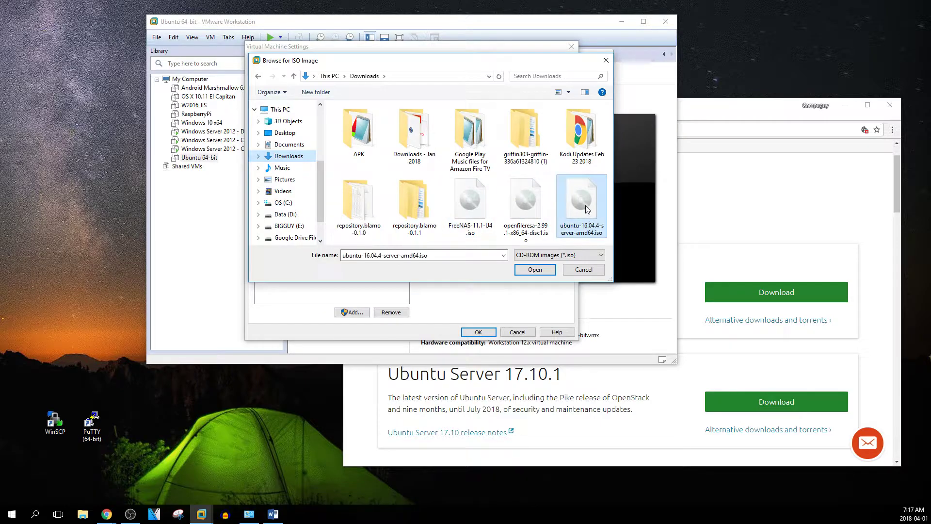
left_click(550, 271)
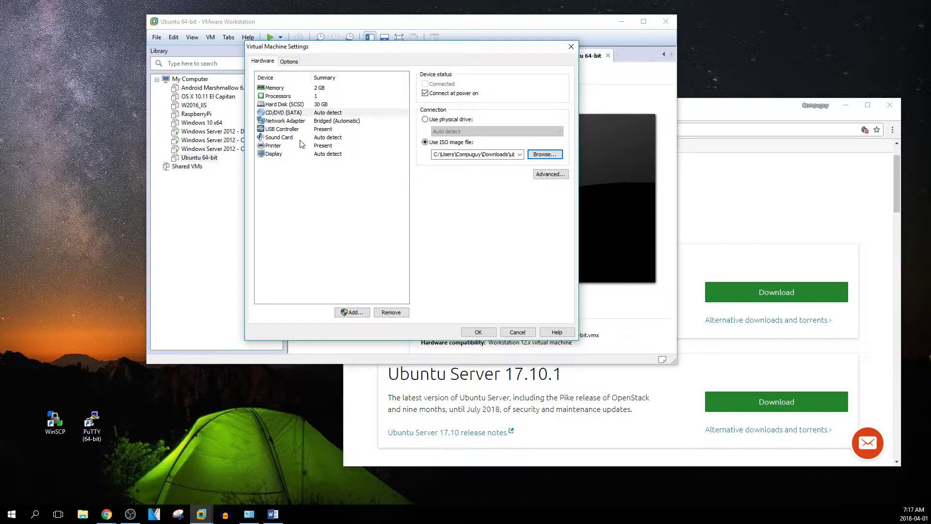
left_click(477, 332)
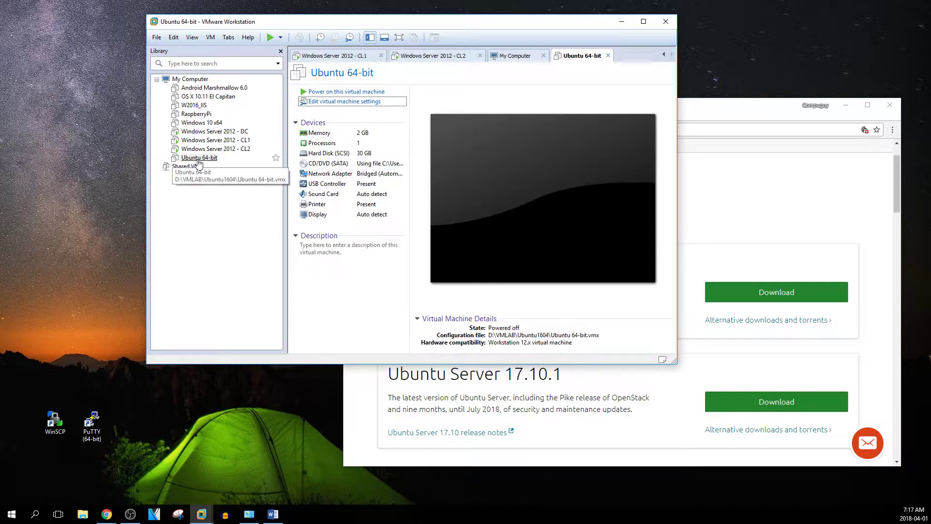
Power on the Ubuntu 64-bit virtual machine and choose English as the boot menu language.
left_click(315, 92)
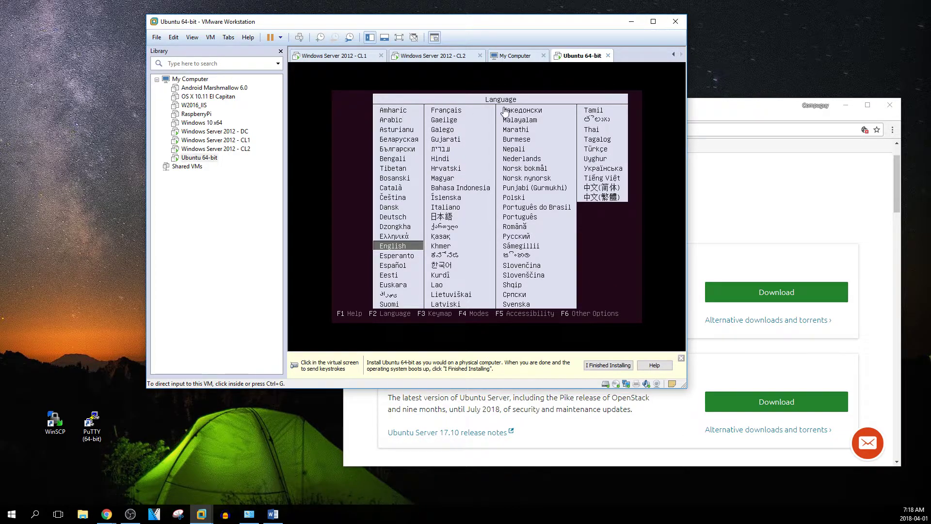
left_click(407, 249)
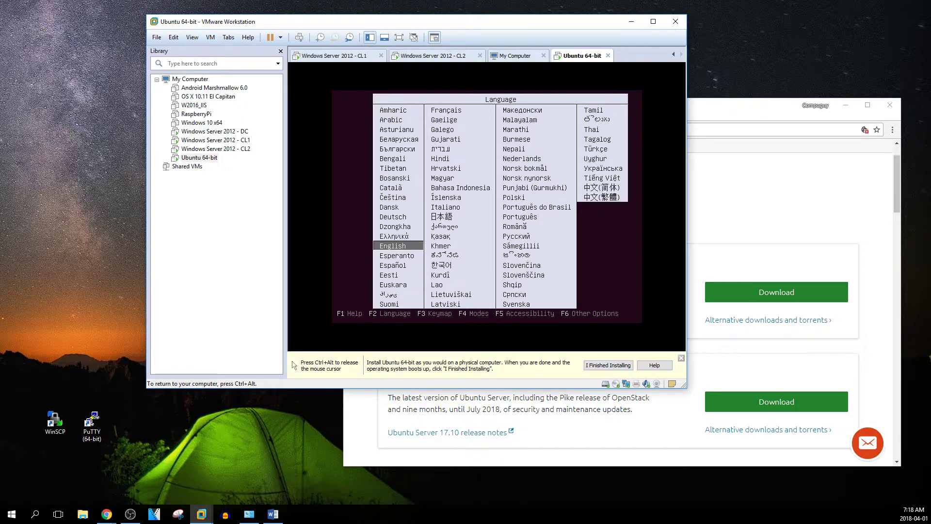
key("ctrl+alt")
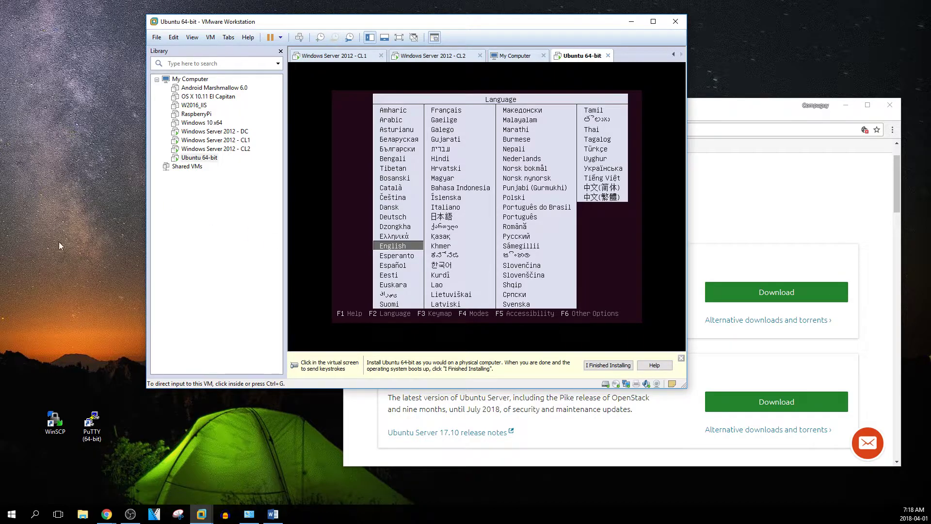
left_click(344, 220)
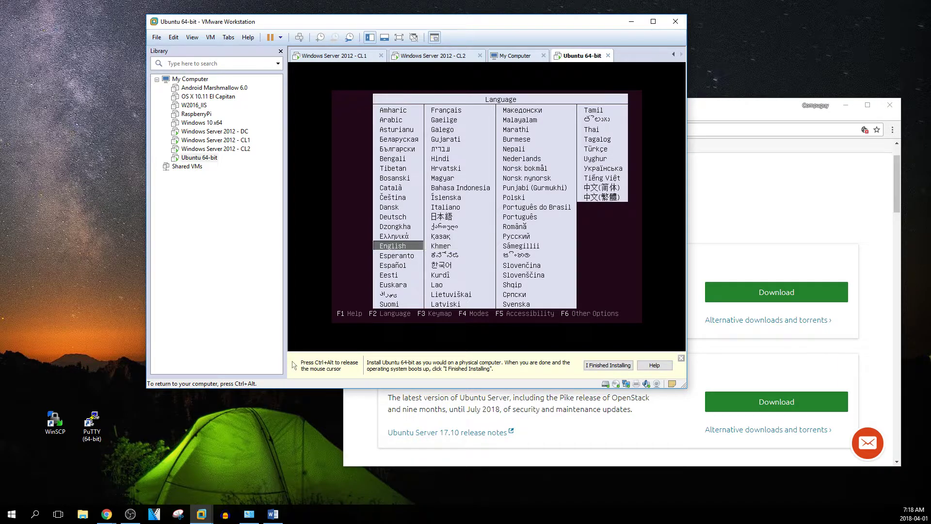
key("Return")
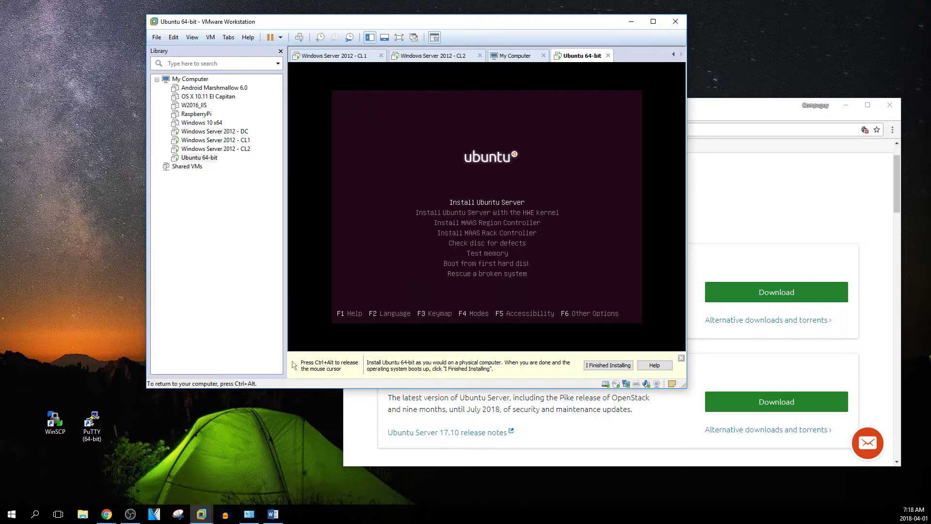
Look through the boot options and start Install Ubuntu Server.
key("Down")
key("Down")
key("Down")
key("Down")
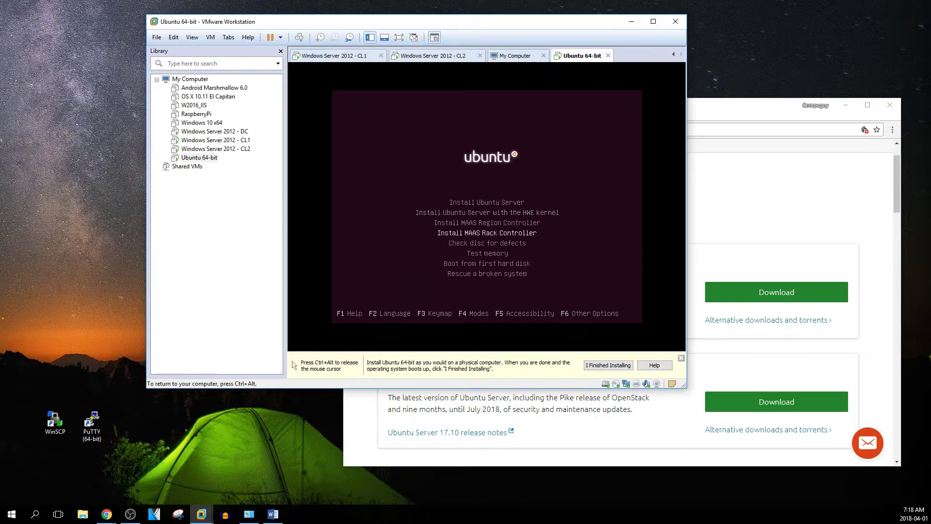
key("Up")
key("Up")
key("Up")
key("Up")
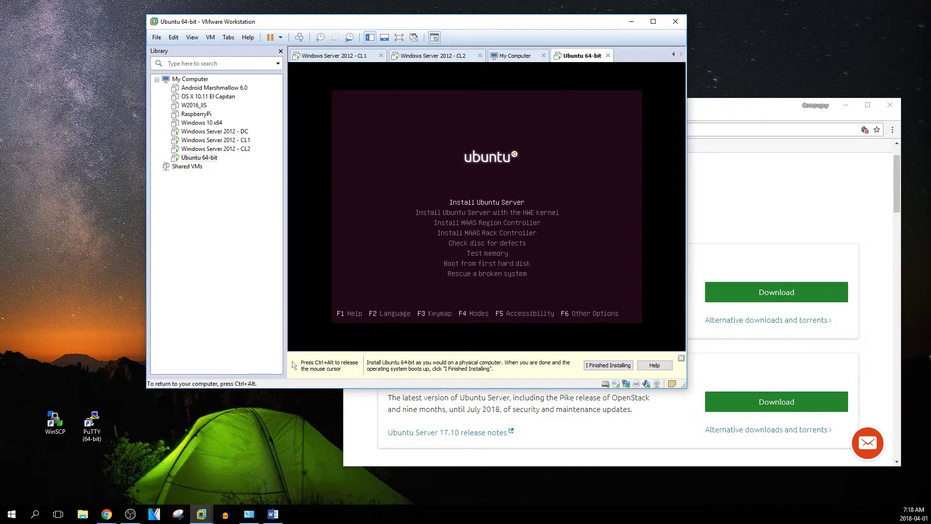
key("Return")
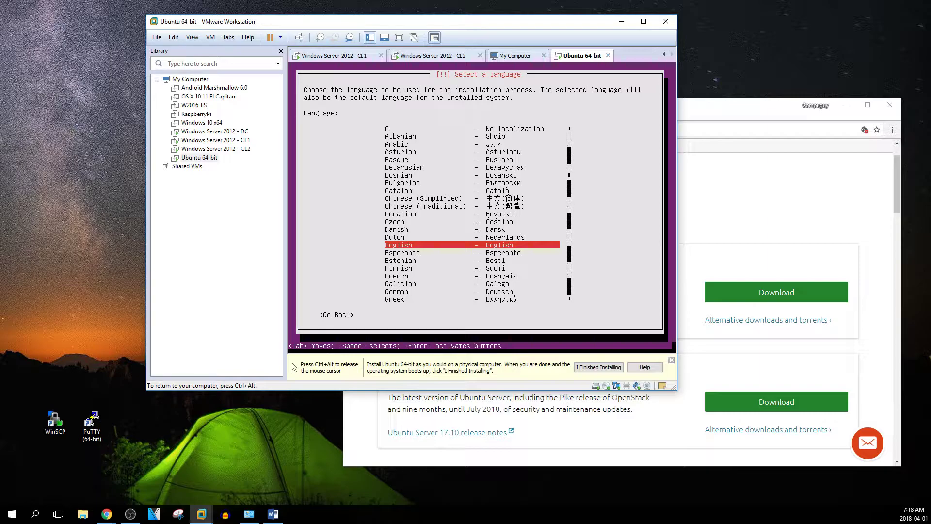
Choose English as the installation language and Canada as the location.
key("Return")
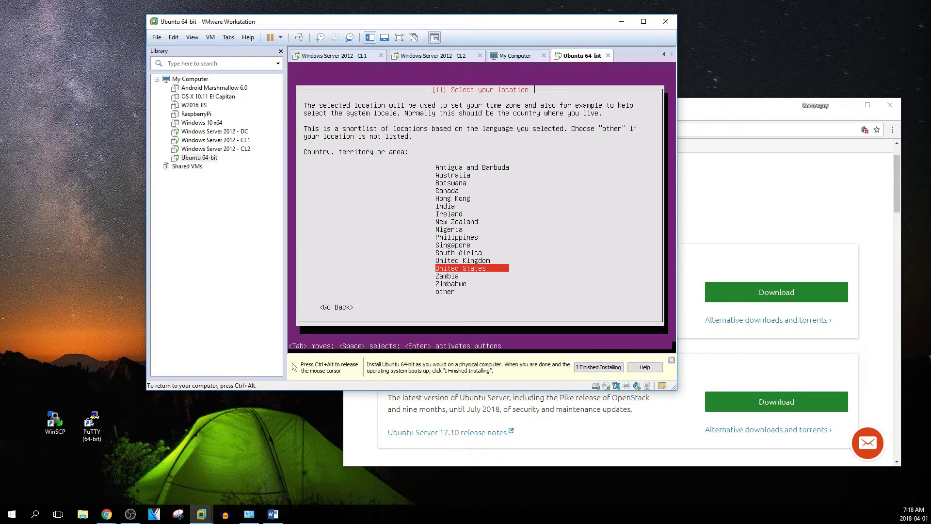
key("Up")
key("Up")
key("Up")
key("Up")
key("Up")
key("Up")
key("Up")
key("Up")
key("Up")
key("Up")
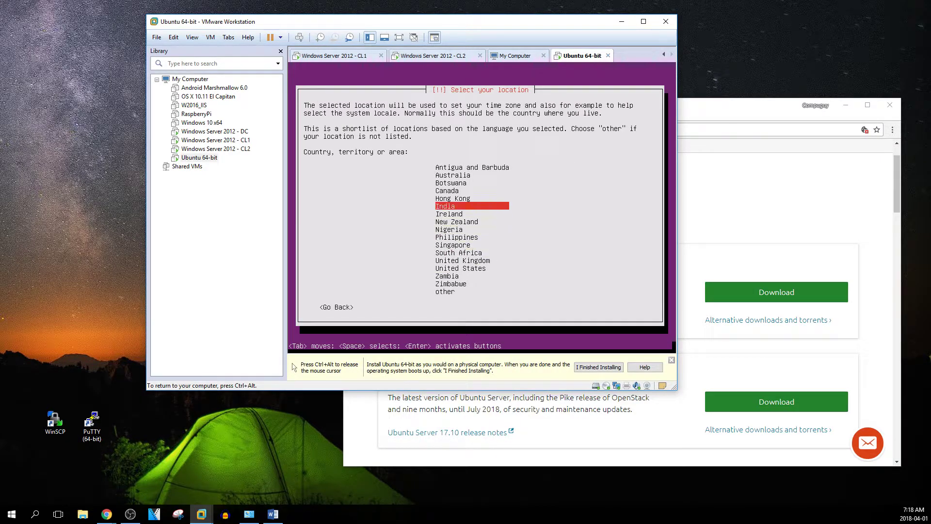
key("Return")
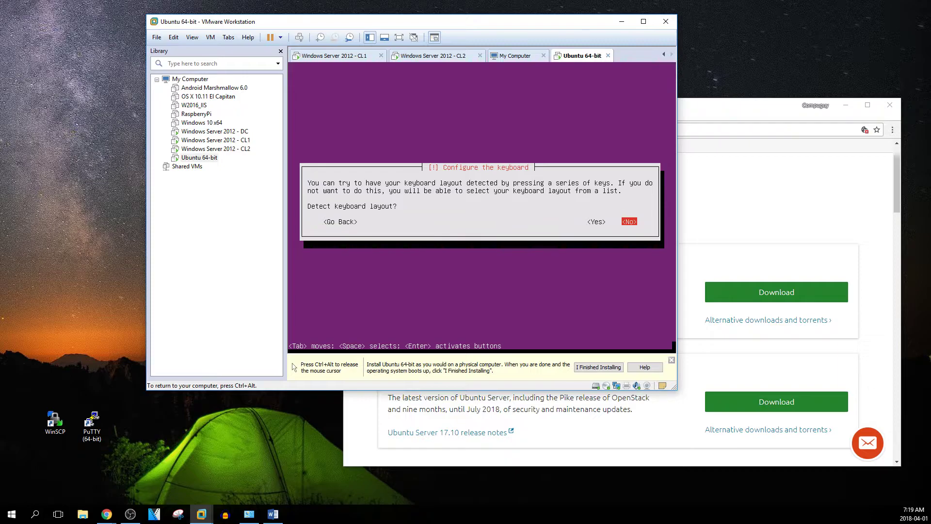
Decline keyboard layout detection and choose English (US) as both the keyboard's country of origin and its layout.
key("Left")
key("Right")
key("Return")
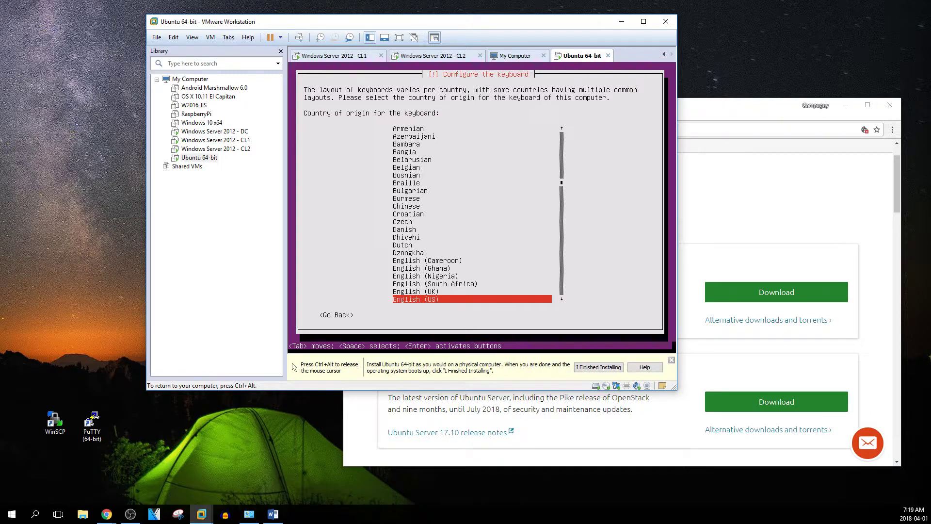
key("Return")
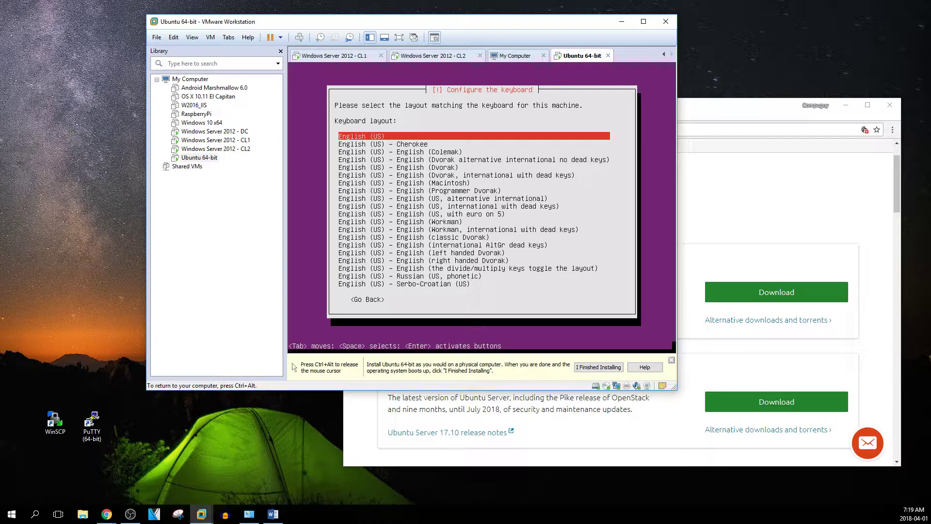
key("Return")
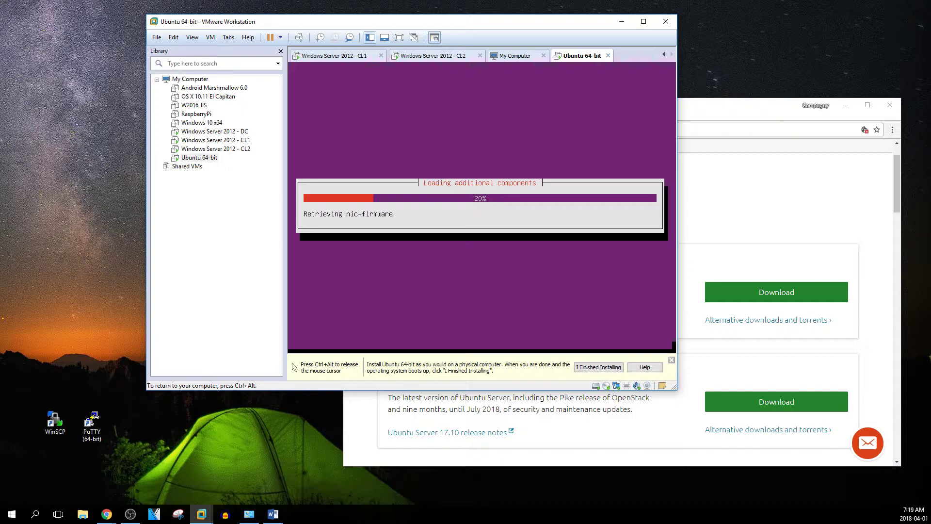
Accept ubuntu as the system's hostname and continue the network configuration.
key("ctrl+alt")
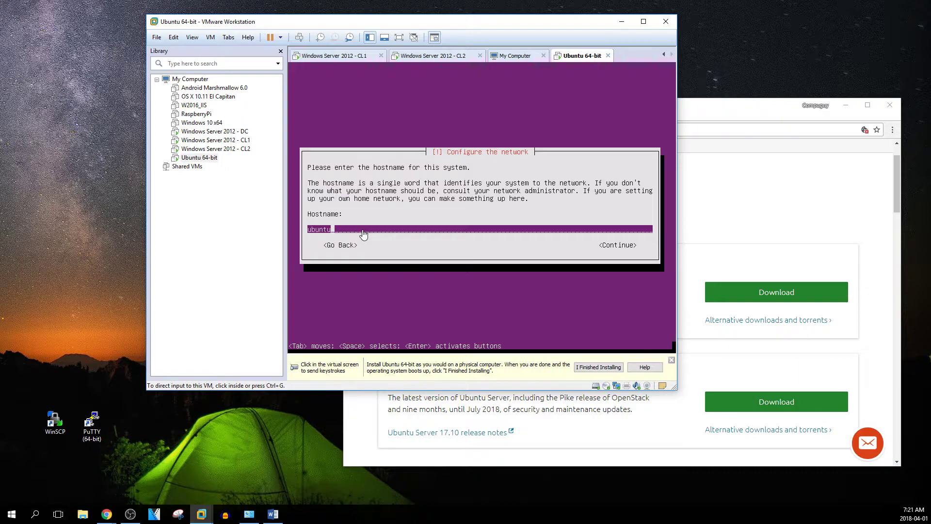
left_click(378, 223)
key("Tab")
key("Tab")
key("Tab")
key("Tab")
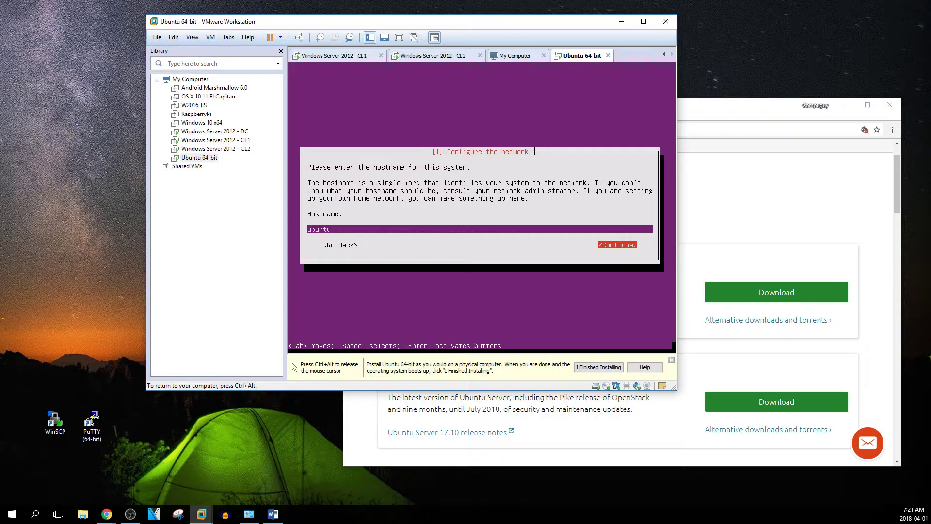
key("Return")
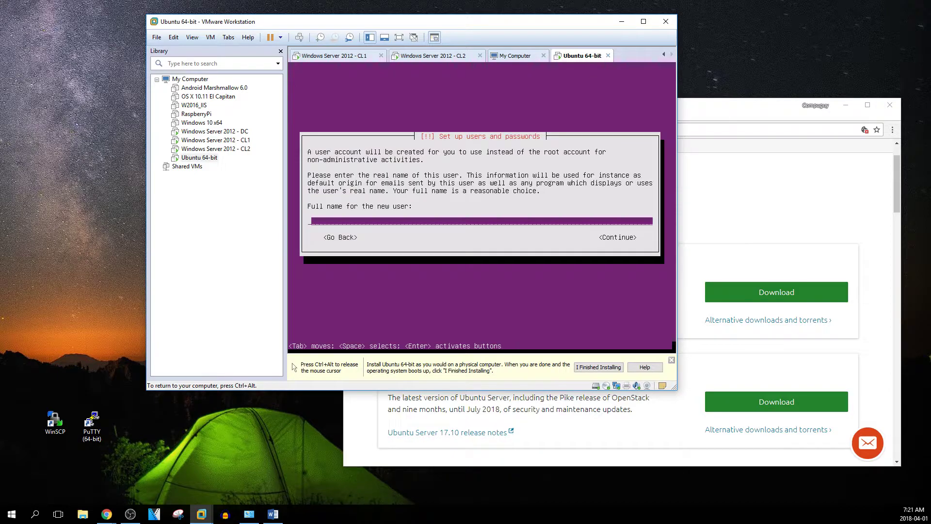
Enter the new user's full name and accept the suggested username for the account.
type("compuguy")
key("Tab")
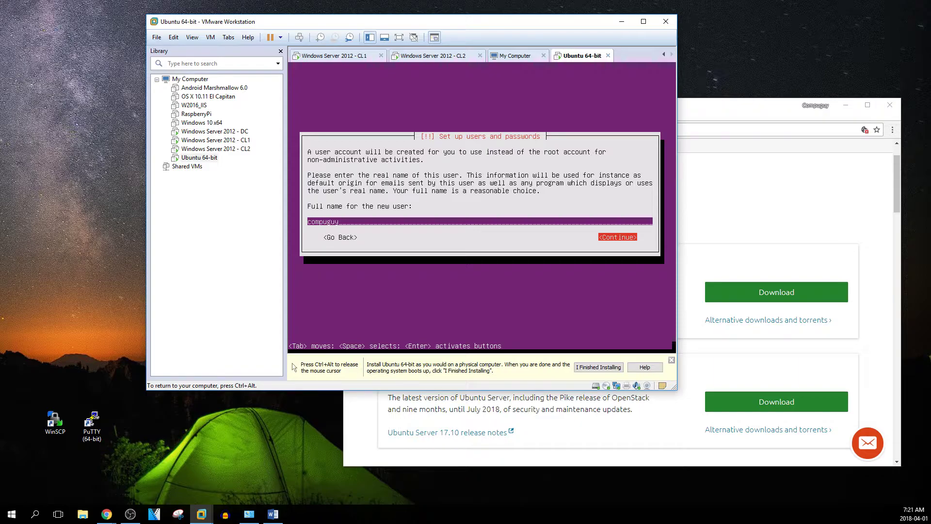
key("Return")
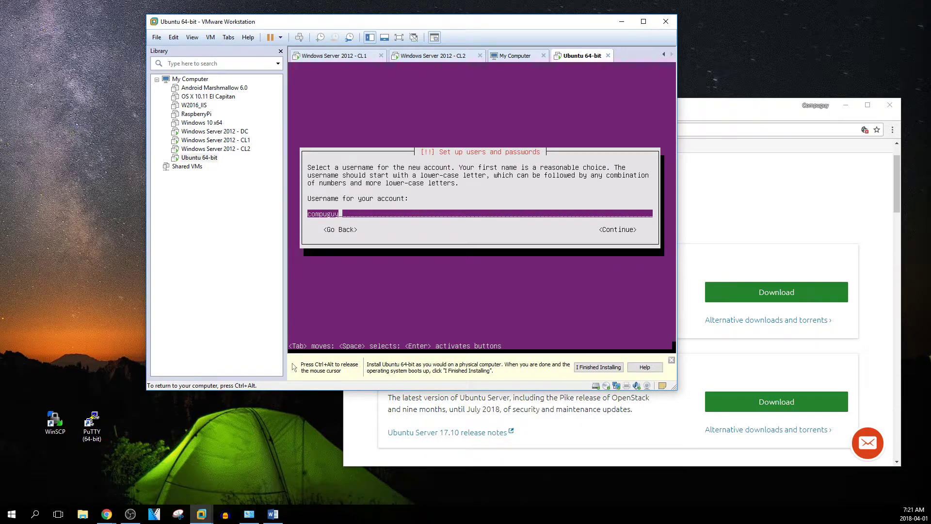
key("Tab")
key("Return")
type("*******")
key("BackSpace")
key("BackSpace")
key("BackSpace")
key("BackSpace")
key("BackSpace")
key("BackSpace")
key("BackSpace")
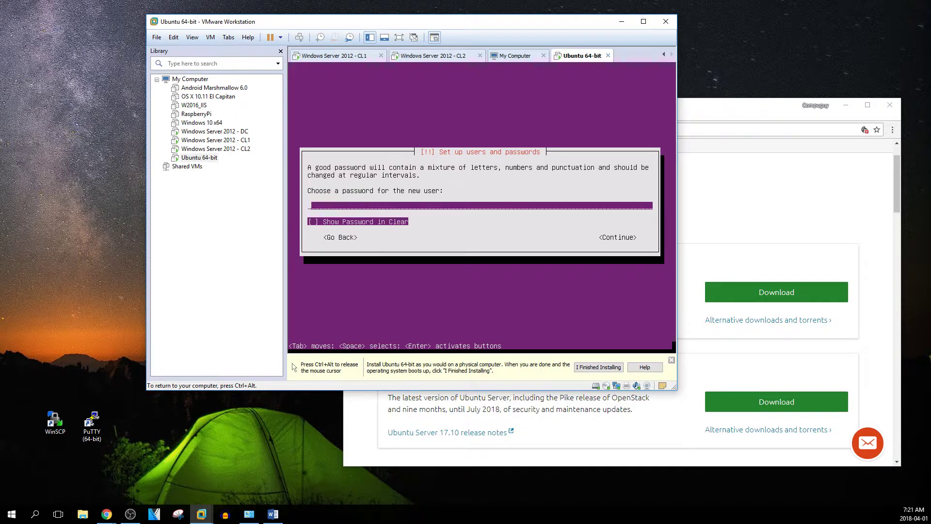
Enter the new user's account password and re-enter it to verify.
type("********")
key("Return")
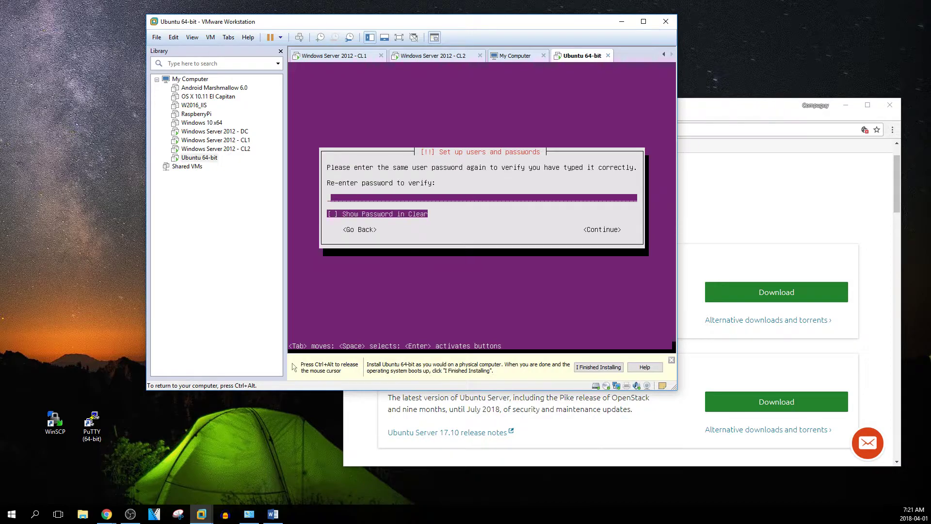
type("********")
key("Return")
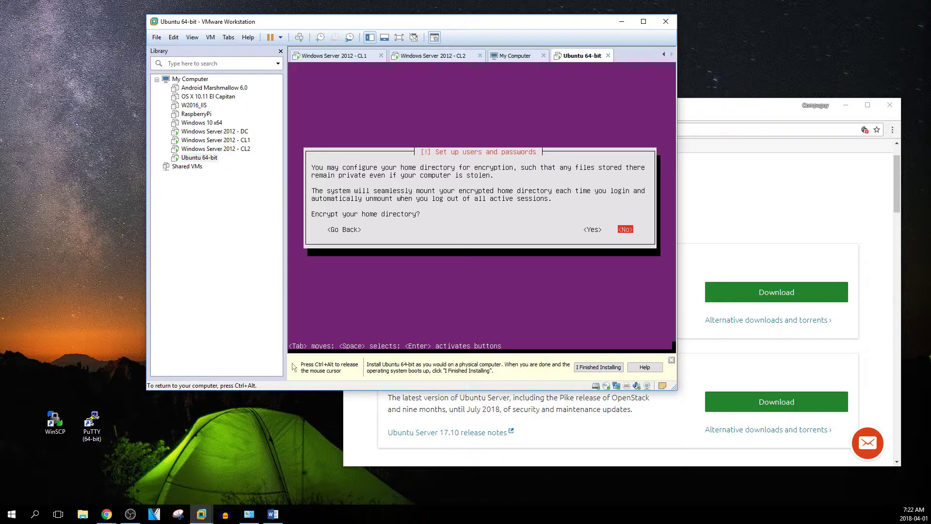
Decline home directory encryption and accept America/Toronto as the time zone.
key("Left")
key("Tab")
key("Return")
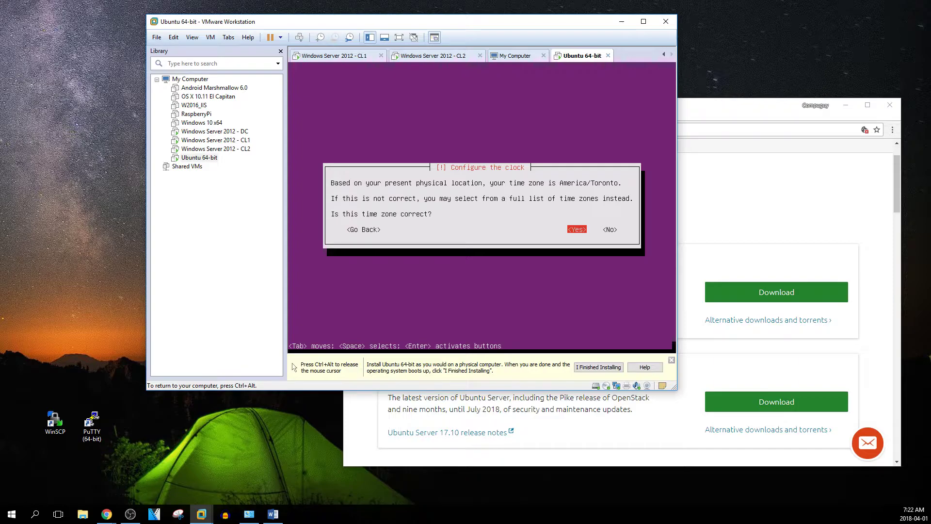
key("Return")
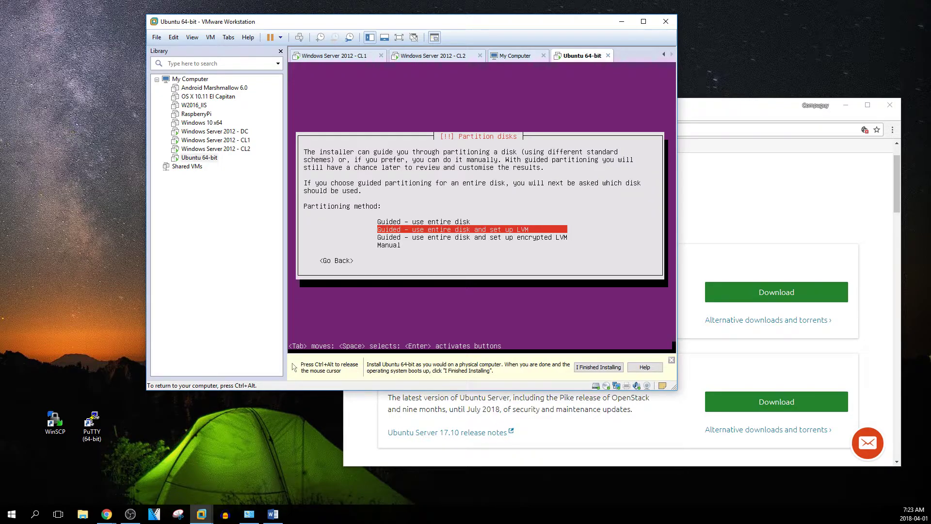
Choose guided partitioning that uses the entire disk and sets up LVM, and select the SCSI33 (0,0,0) (sda) disk.
key("Up")
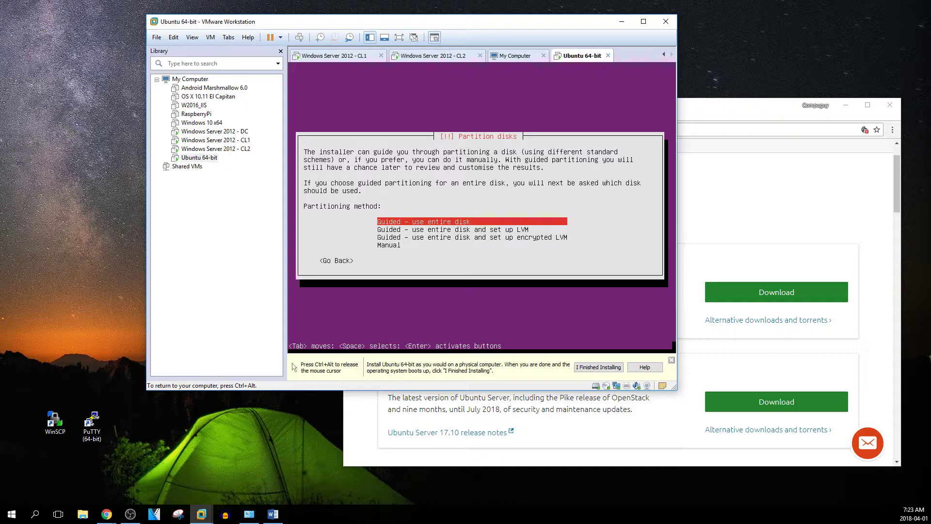
key("Down")
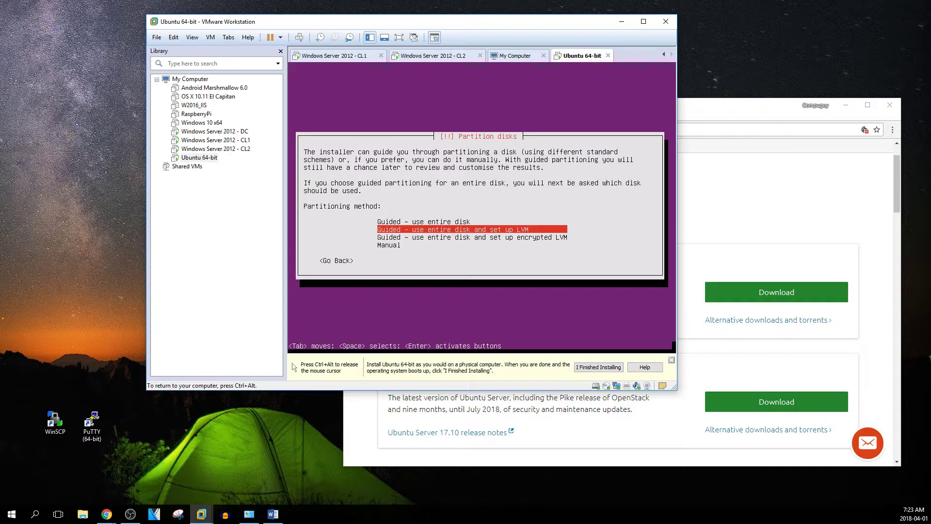
key("Return")
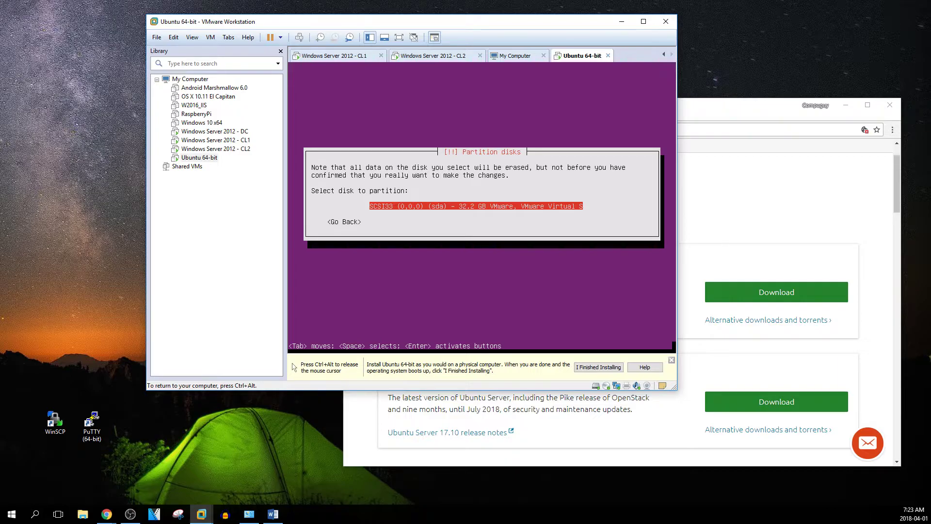
key("Return")
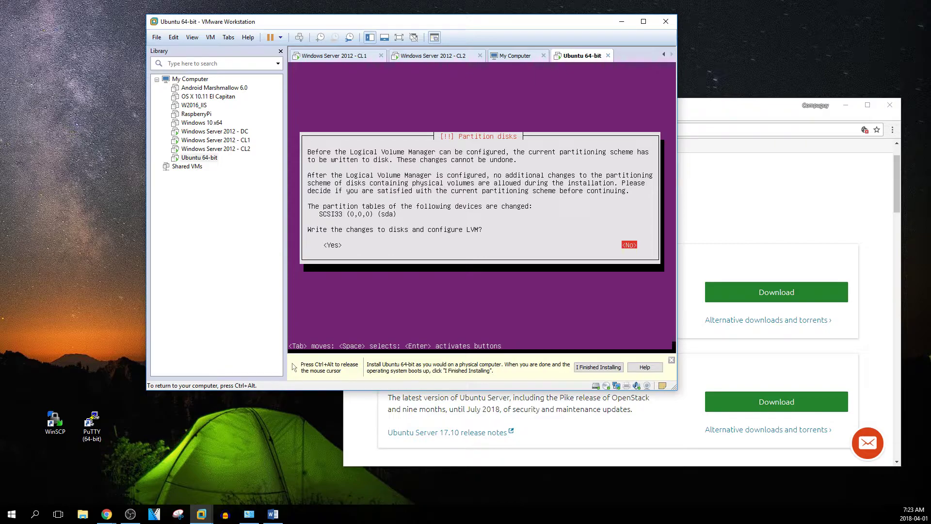
Confirm writing the partitioning scheme to the disk and configuring LVM.
key("Tab")
key("Tab")
key("Tab")
key("Tab")
key("Tab")
key("Return")
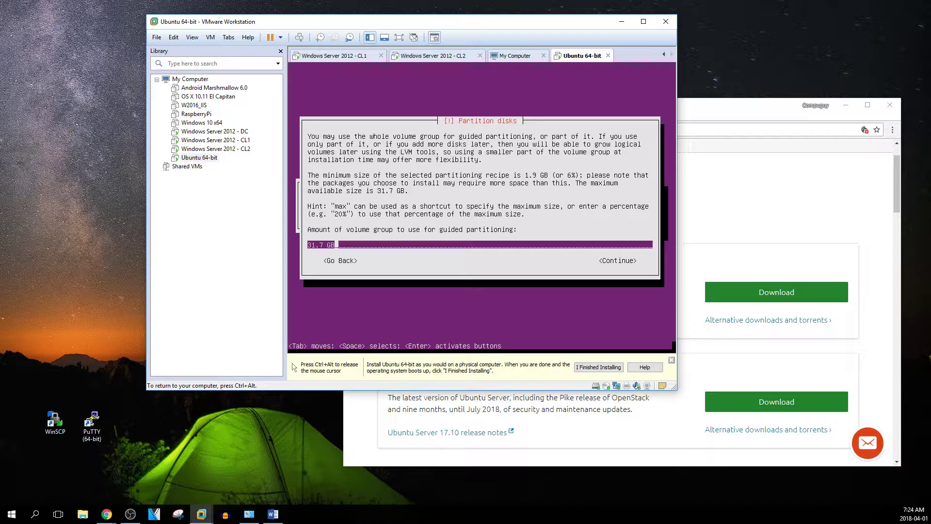
Accept 31.7 GB of the volume group for guided partitioning and confirm writing the partition changes to the disks.
key("Tab")
key("Return")
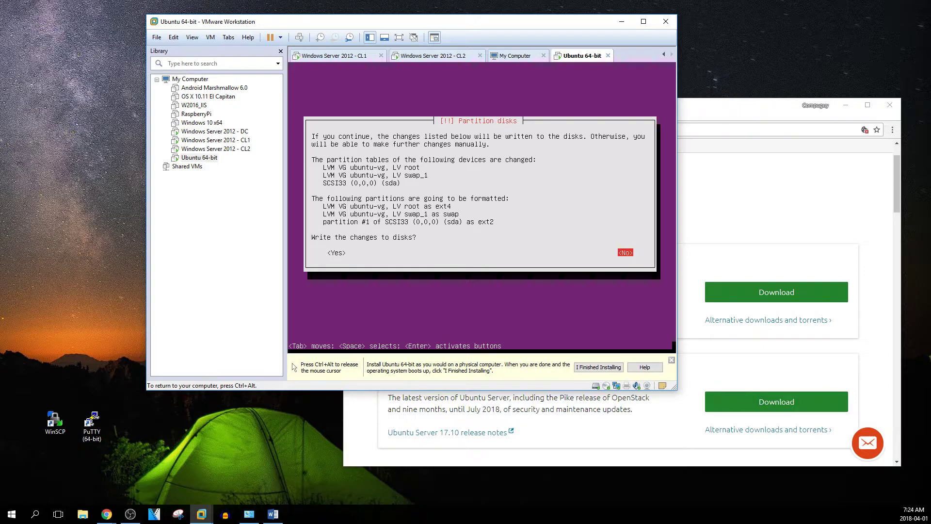
key("Tab")
key("ctrl+alt")
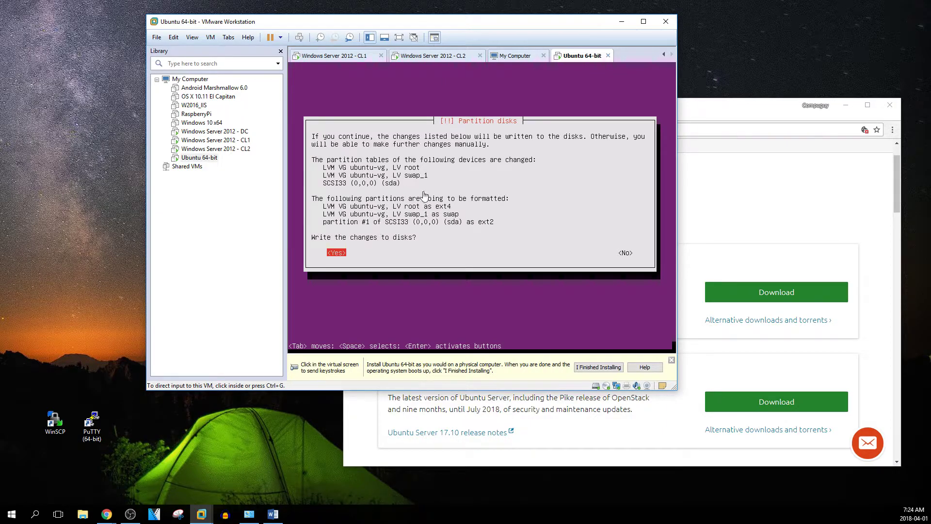
left_click(476, 189)
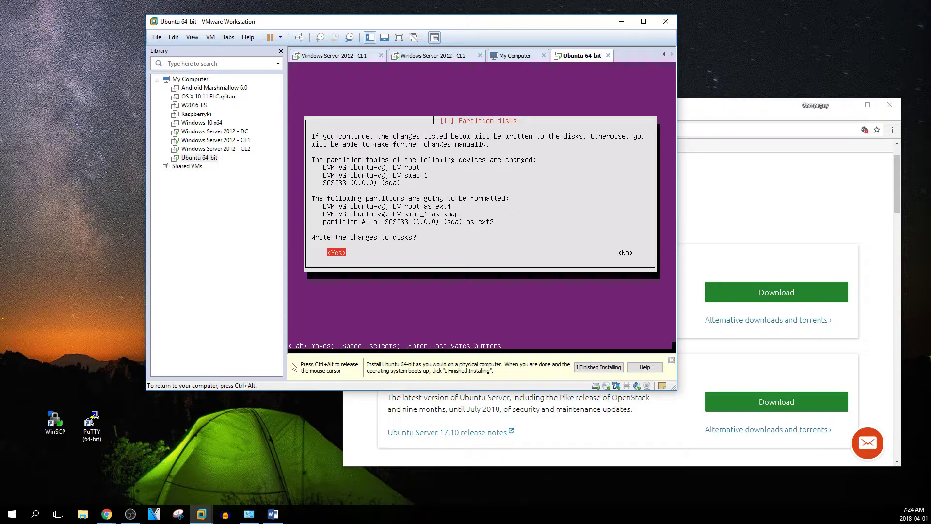
key("Return")
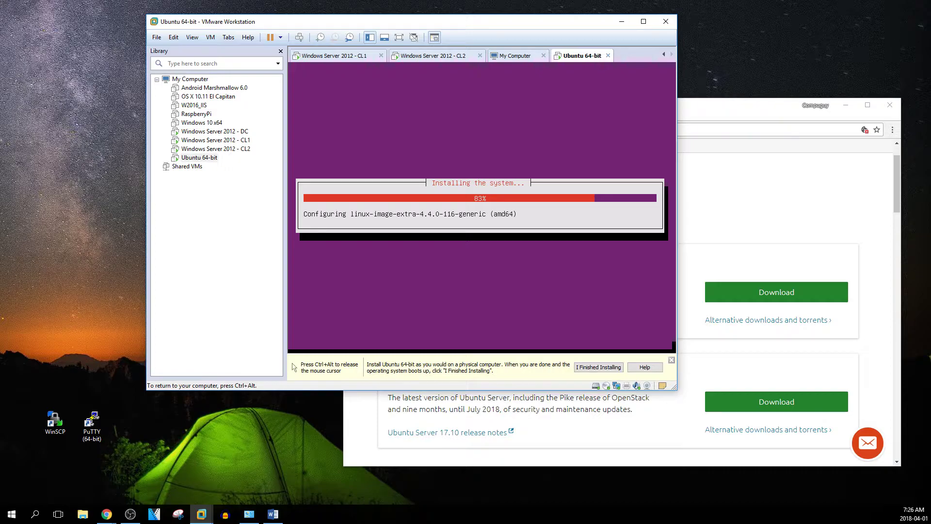
Switch to Chrome and view the PuTTY download page while the system installs.
key("ctrl+alt")
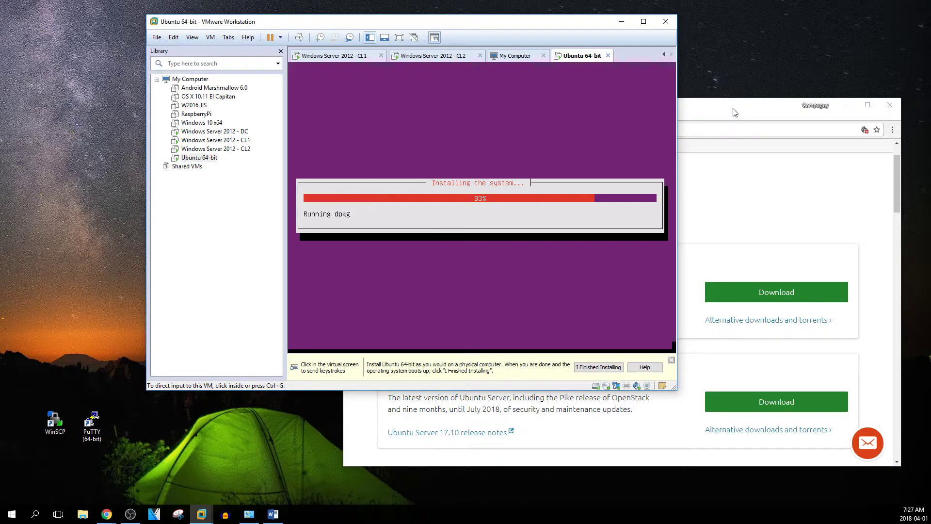
left_click(756, 116)
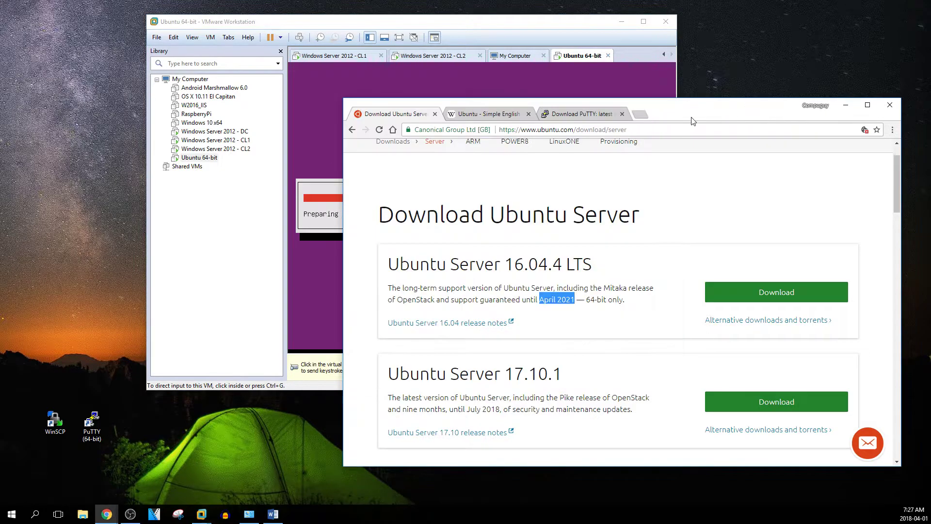
left_click(596, 117)
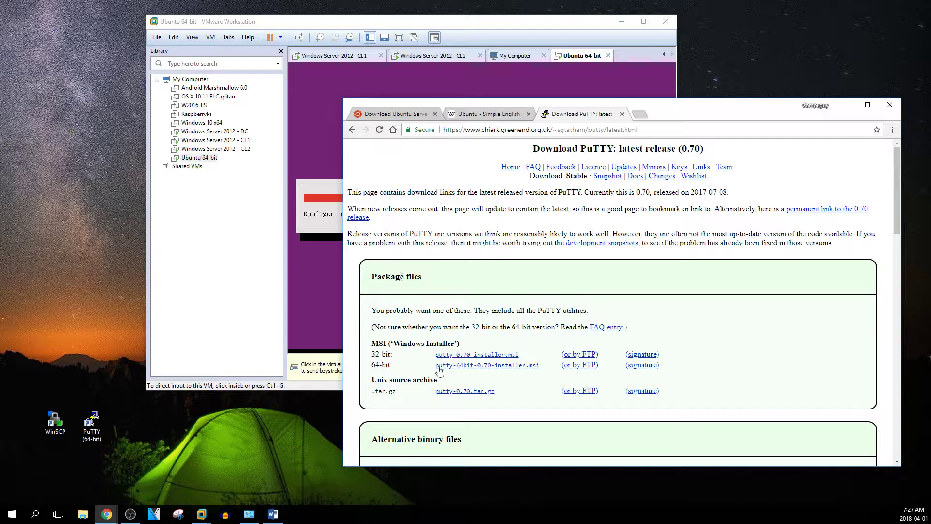
Launch PuTTY, select SSH as the connection type, and close the configuration without connecting.
double_click(95, 425)
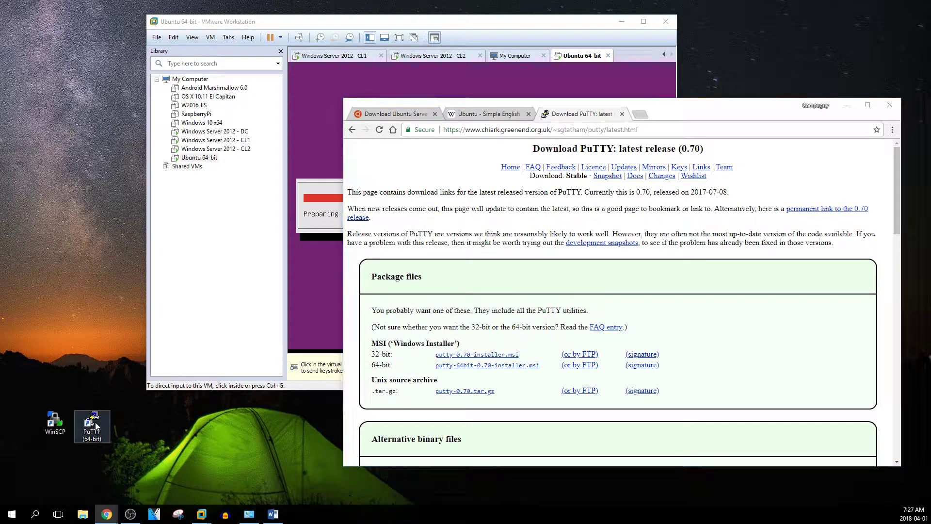
left_click_drag(288, 118, 520, 164)
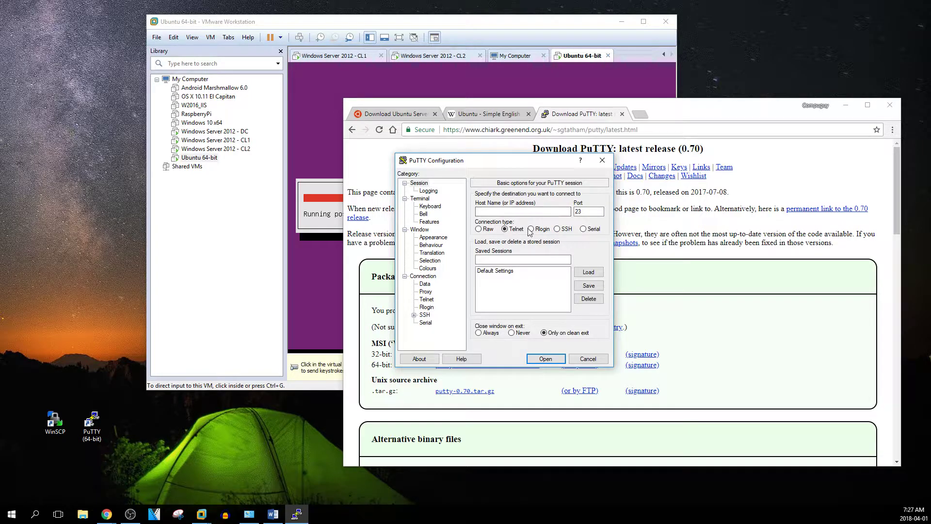
left_click(556, 230)
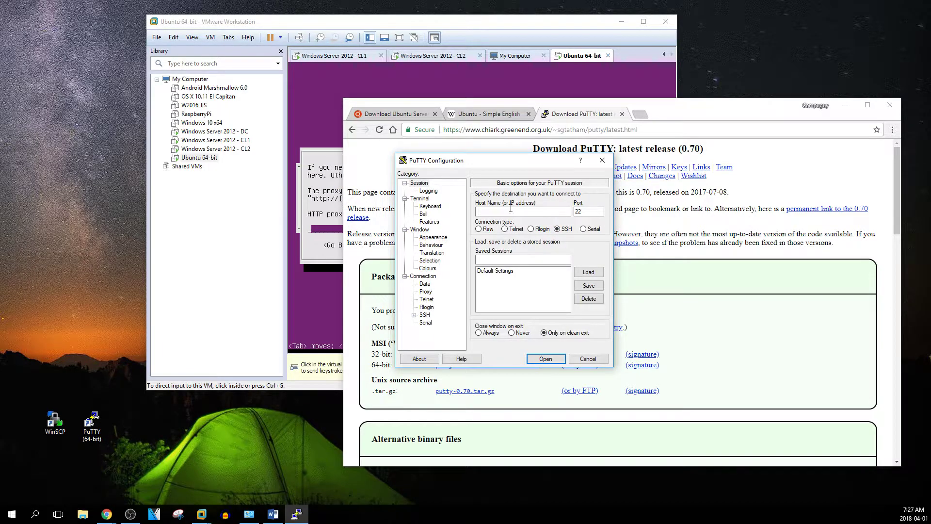
left_click(601, 162)
Switch back to VMware Workstation and continue the package manager configuration with the HTTP proxy left blank.
left_click(537, 23)
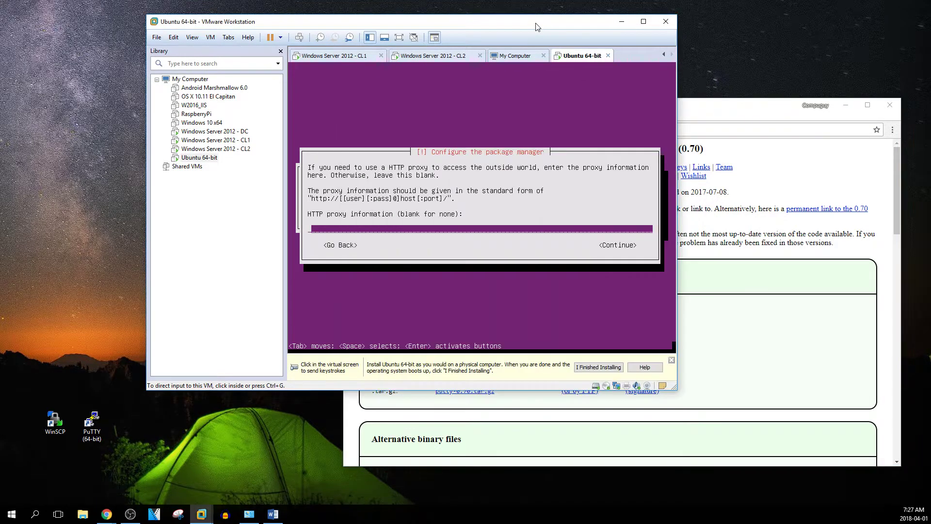
left_click(532, 214)
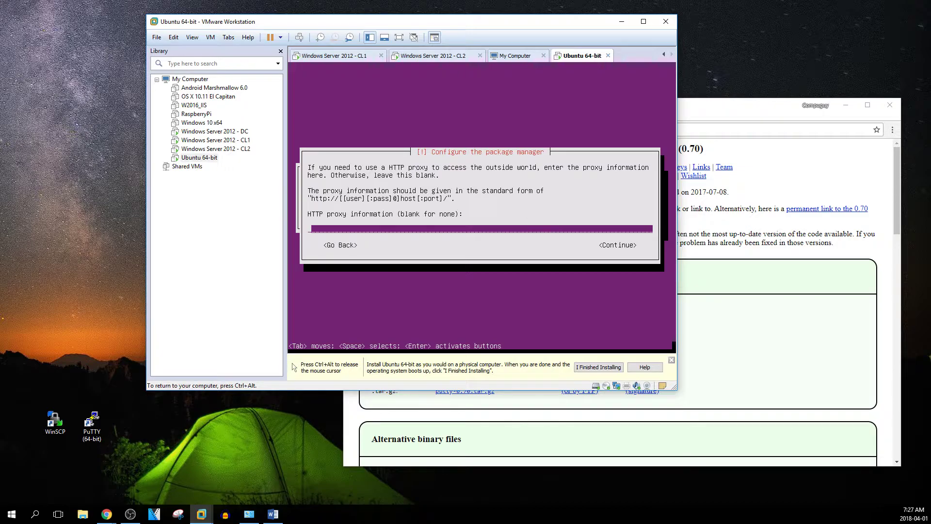
key("Tab")
key("Return")
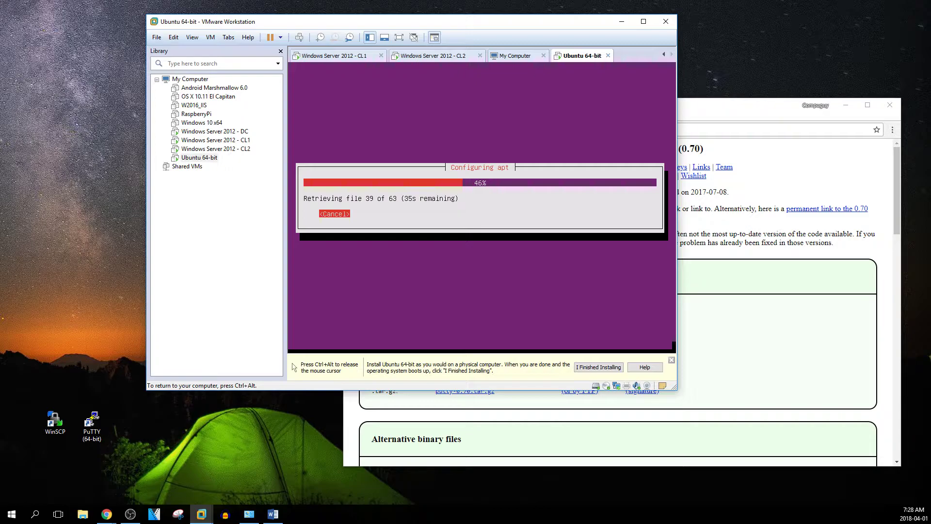
View the Windows Server 2012 - DC virtual machine and return to the Ubuntu 64-bit one.
key("ctrl+alt")
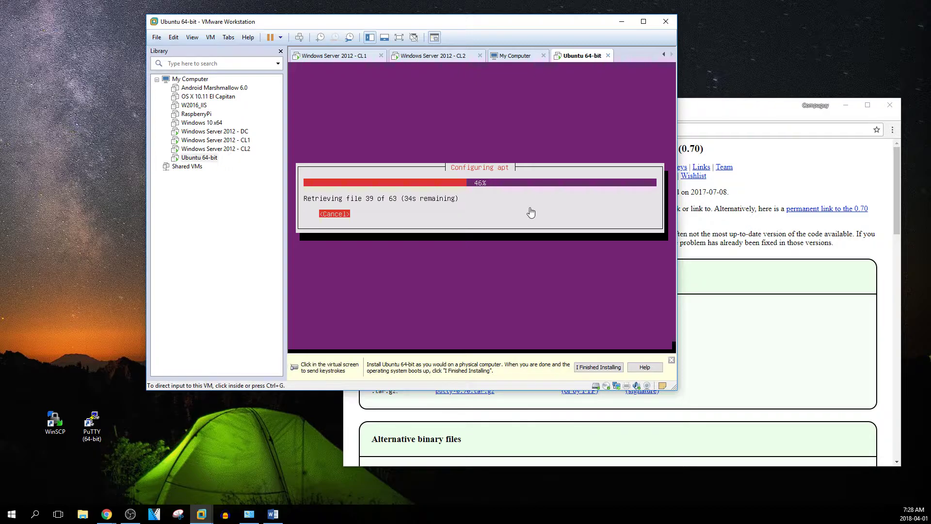
double_click(239, 131)
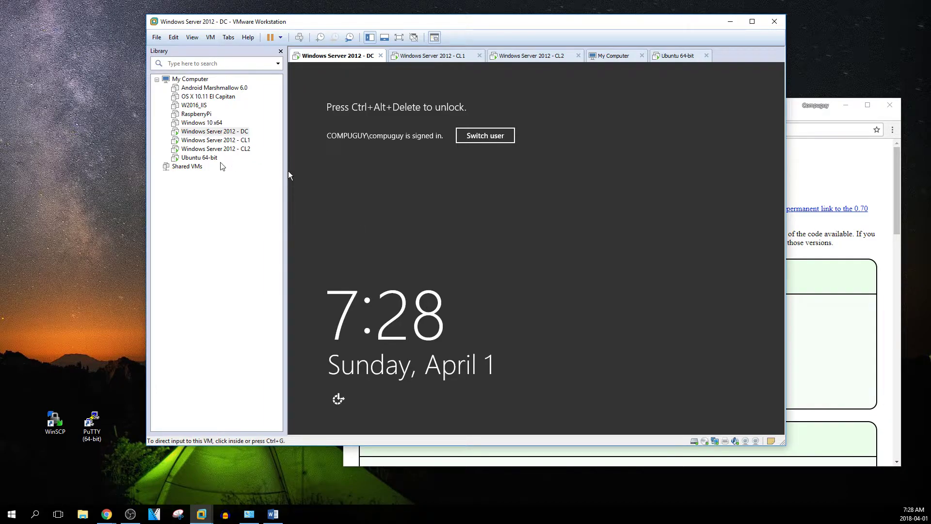
double_click(206, 160)
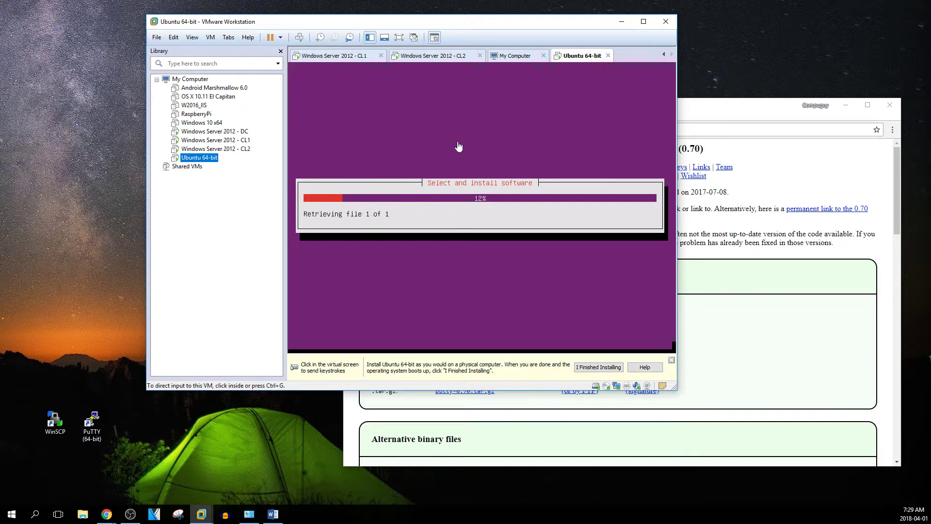
Switch to Chrome and look over the Ubuntu Server download page and the site's Server and Resources sections.
left_click(731, 112)
left_click(422, 114)
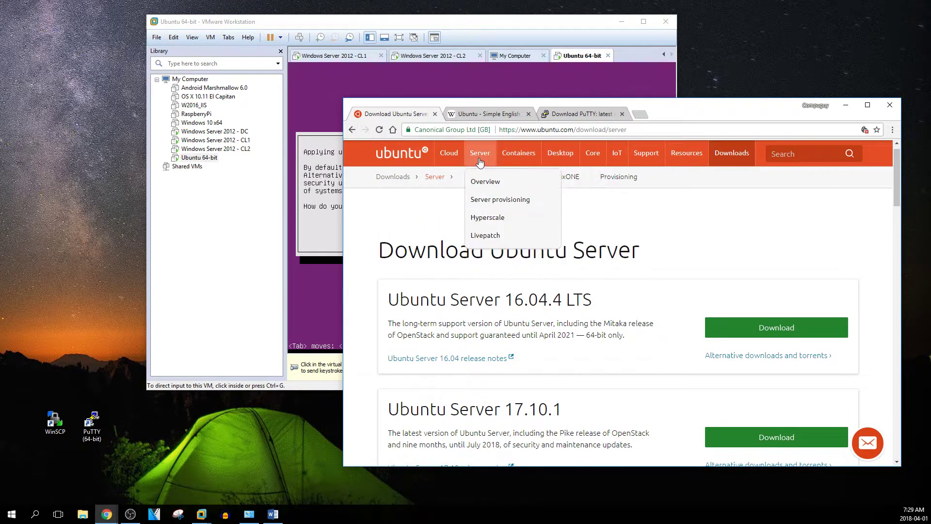
mouse_move(685, 152)
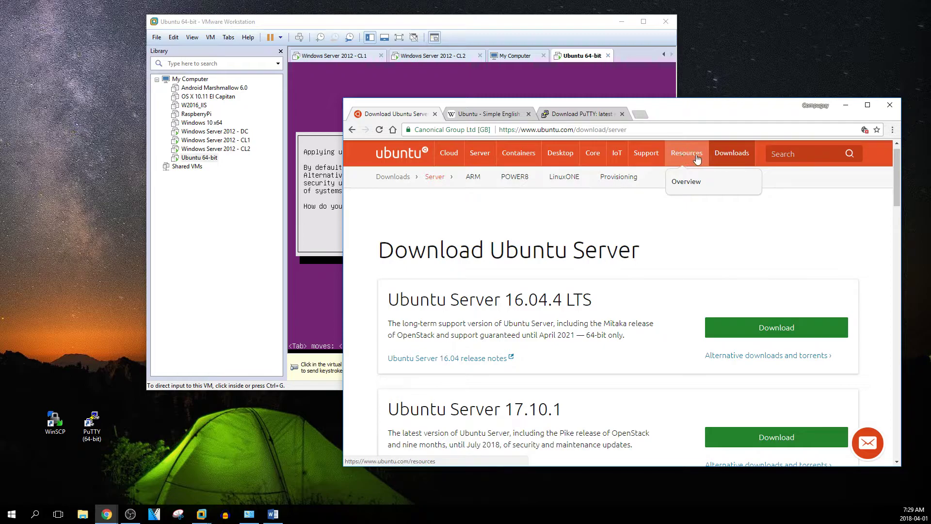
mouse_move(654, 158)
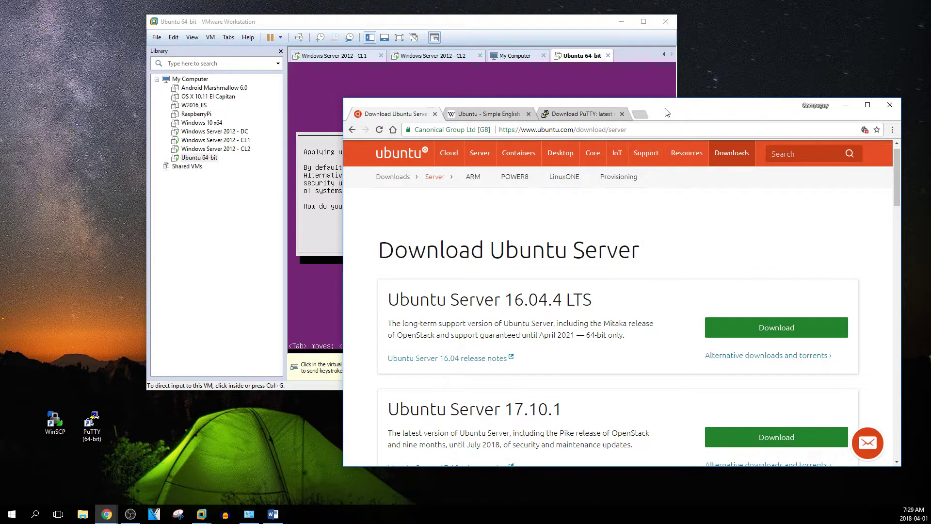
Switch back to VMware Workstation and set Ubuntu's upgrade management to install security updates automatically.
left_click(551, 27)
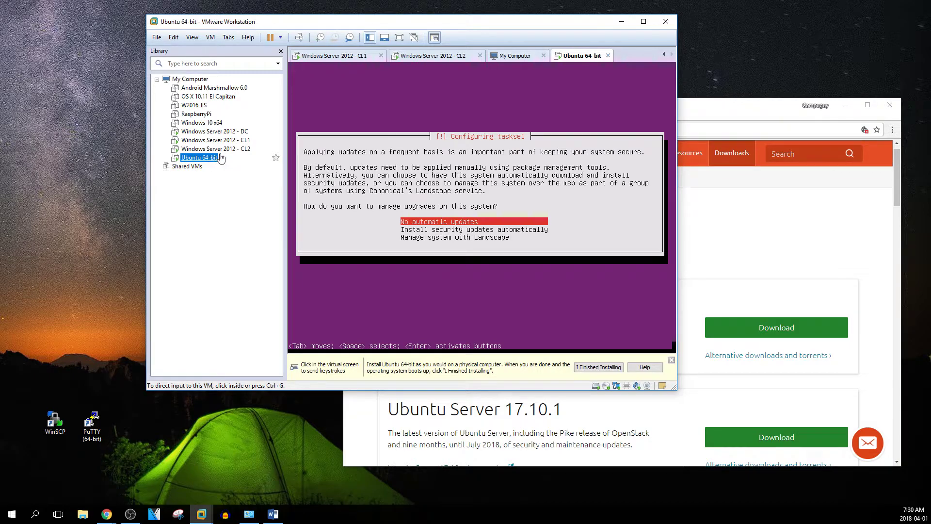
left_click(402, 144)
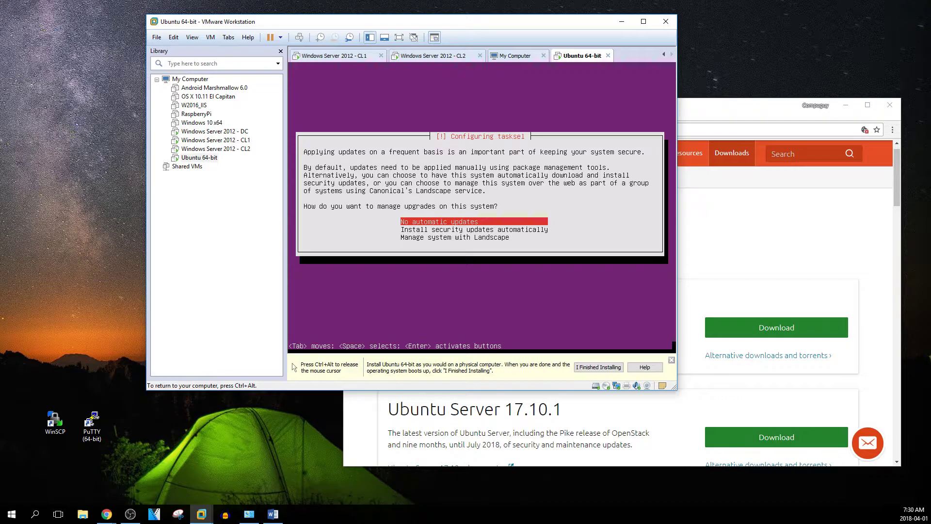
key("Down")
key("Up")
key("Down")
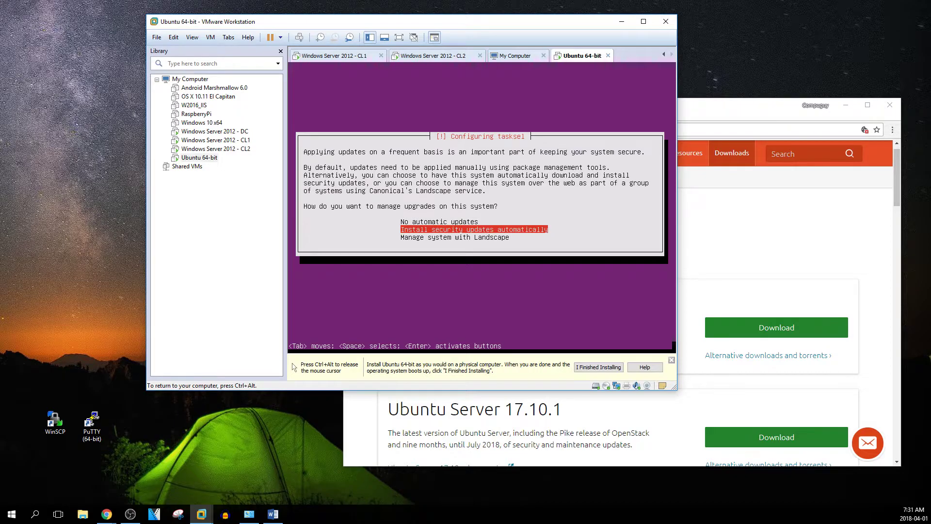
key("Return")
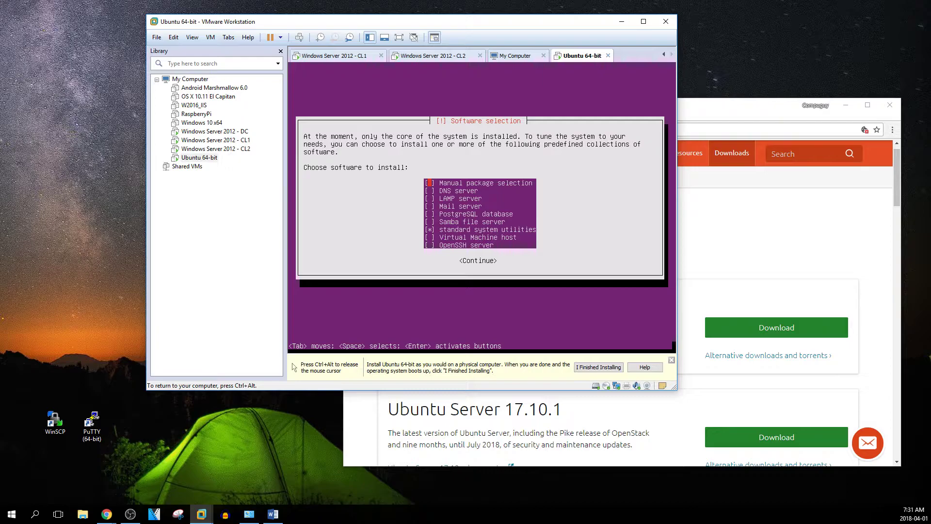
Go through the predefined software collections down to OpenSSH server and continue with the software installation.
key("Down")
key("Down")
key("Down")
key("Down")
key("Down")
key("Down")
key("Down")
key("Down")
key("Up")
key("Up")
key("Up")
key("Down")
key("Down")
key("Down")
key("Up")
key("Up")
key("Down")
key("Down")
key("Up")
key("Up")
key("Up")
key("Down")
key("Down")
key("Up")
key("Up")
key("Down")
key("Down")
key("Down")
key("Tab")
key("Return")
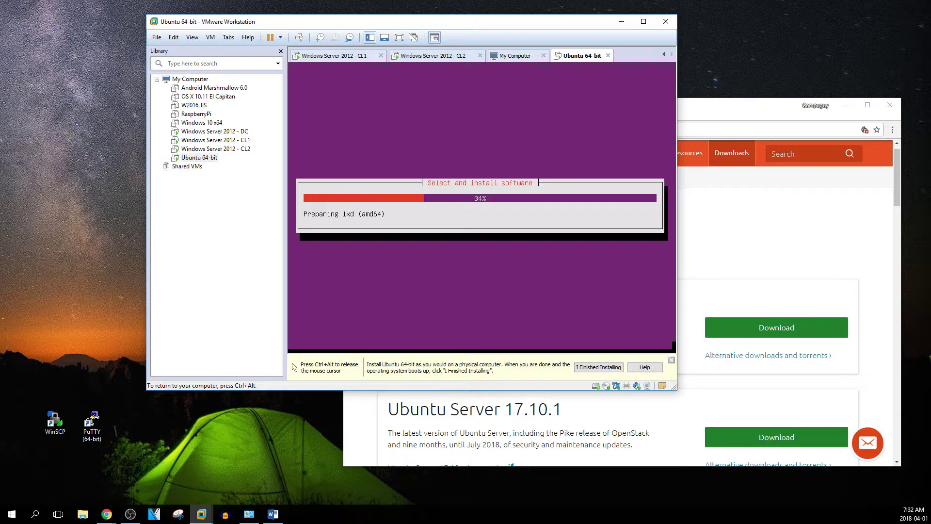
Open PuTTY's configuration, place its window beside the virtual machine, and close it without connecting.
key("ctrl+alt")
left_click(98, 419)
double_click(98, 420)
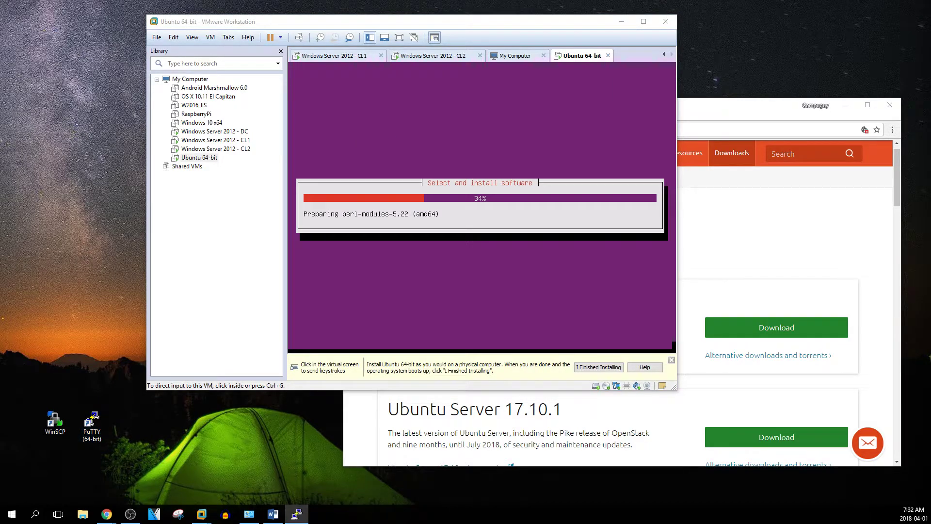
left_click_drag(184, 208, 207, 209)
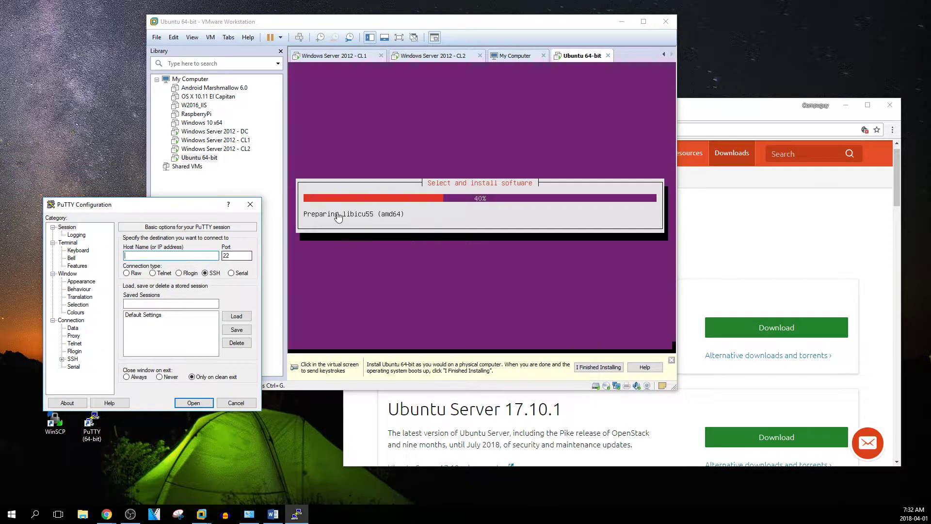
left_click_drag(185, 209, 155, 292)
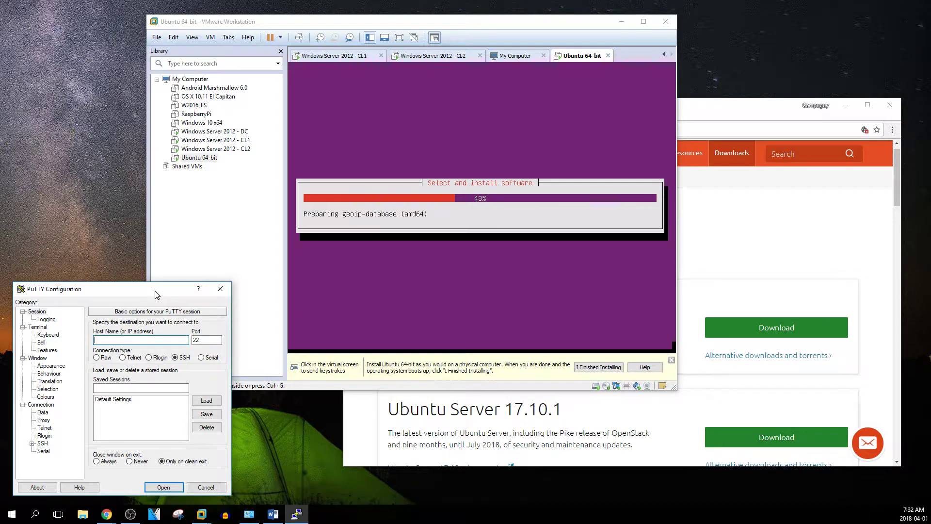
left_click_drag(155, 293, 156, 293)
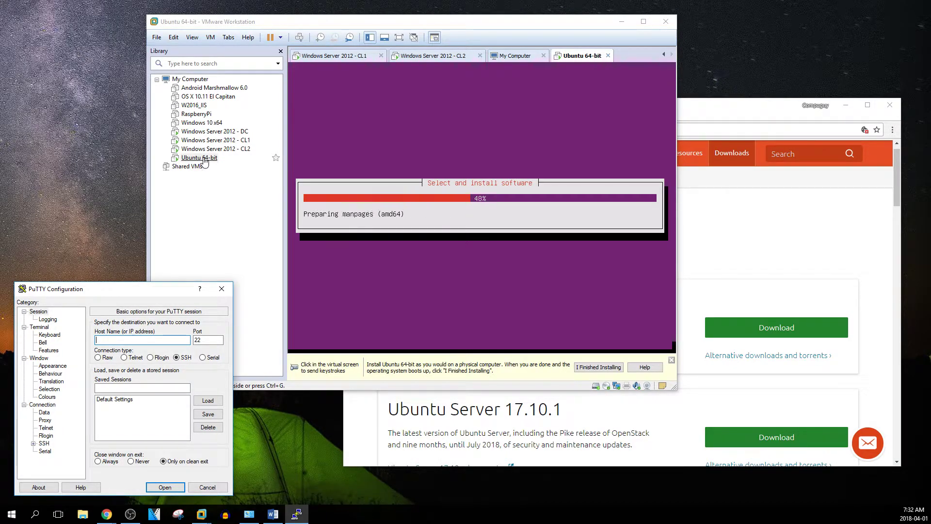
left_click(223, 290)
View the actions for the Ubuntu 64-bit virtual machine, including Install VMware Tools, and dismiss them.
right_click(207, 160)
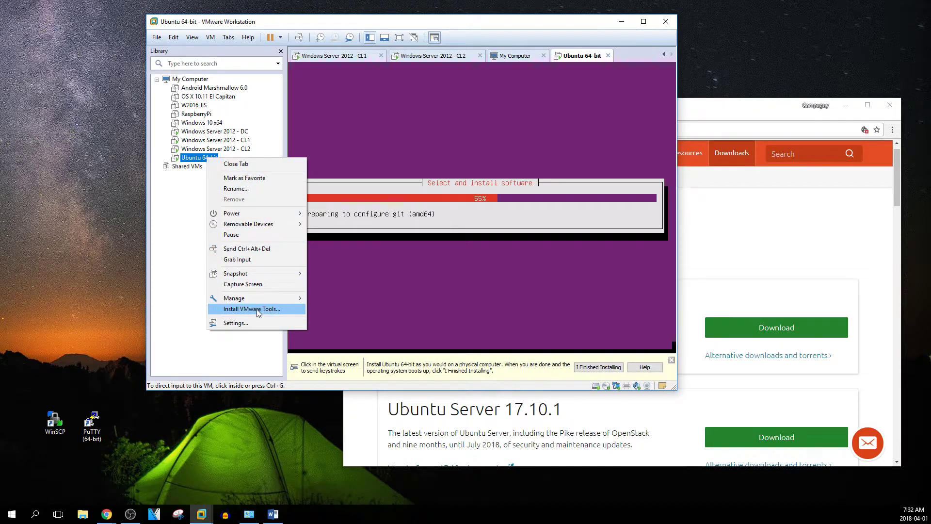
left_click(98, 266)
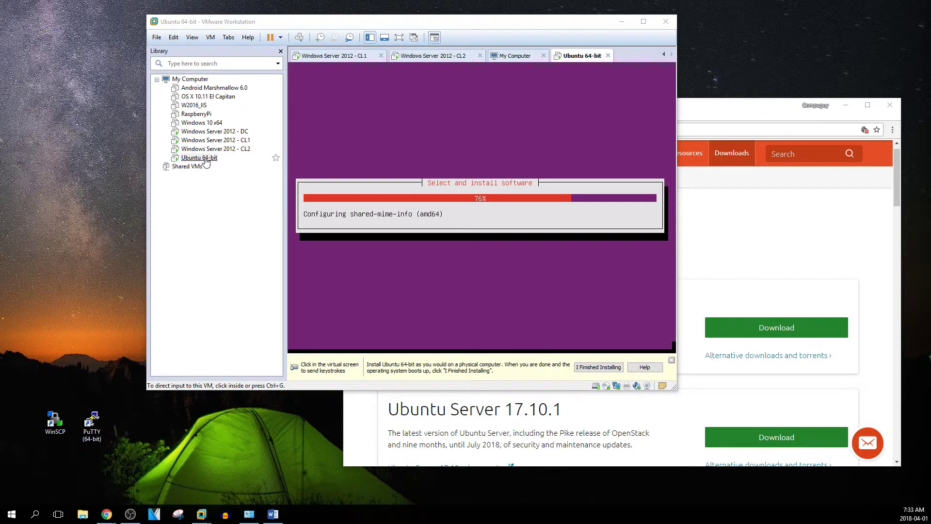
Review the Display, Printer and Network Adapter hardware settings of the Ubuntu 64-bit virtual machine and close them without changes.
right_click(191, 161)
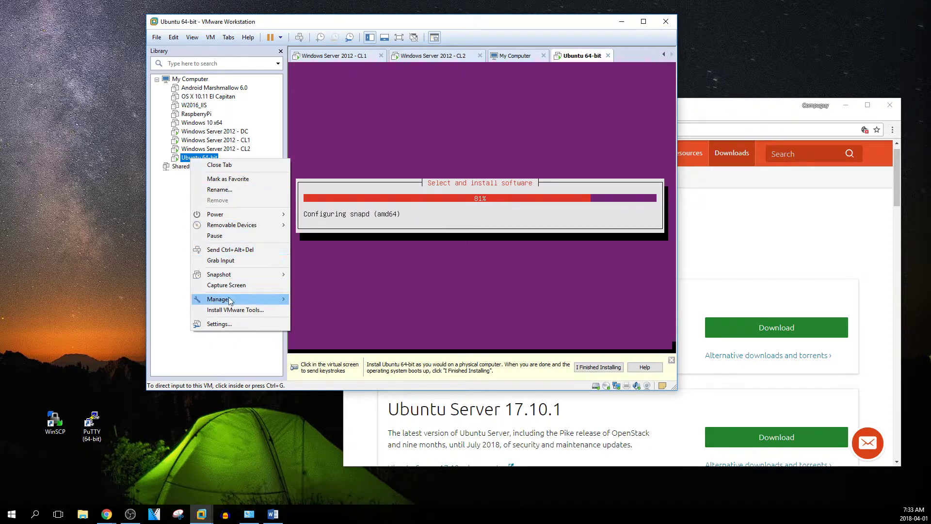
left_click(233, 324)
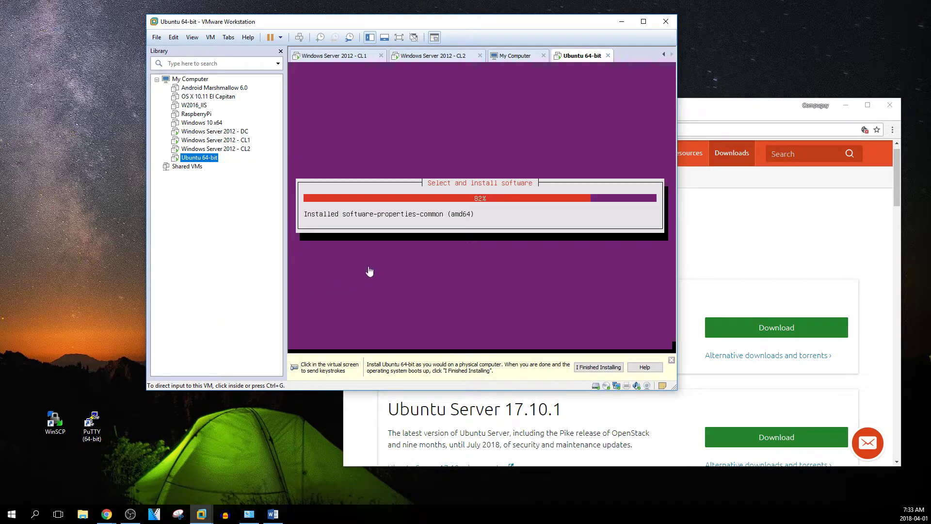
left_click_drag(394, 62, 341, 96)
left_click(223, 196)
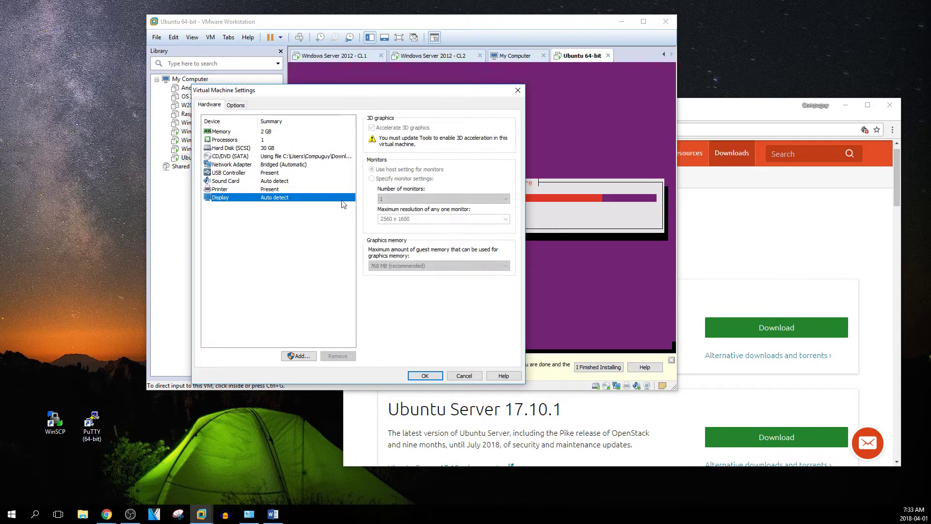
left_click(223, 189)
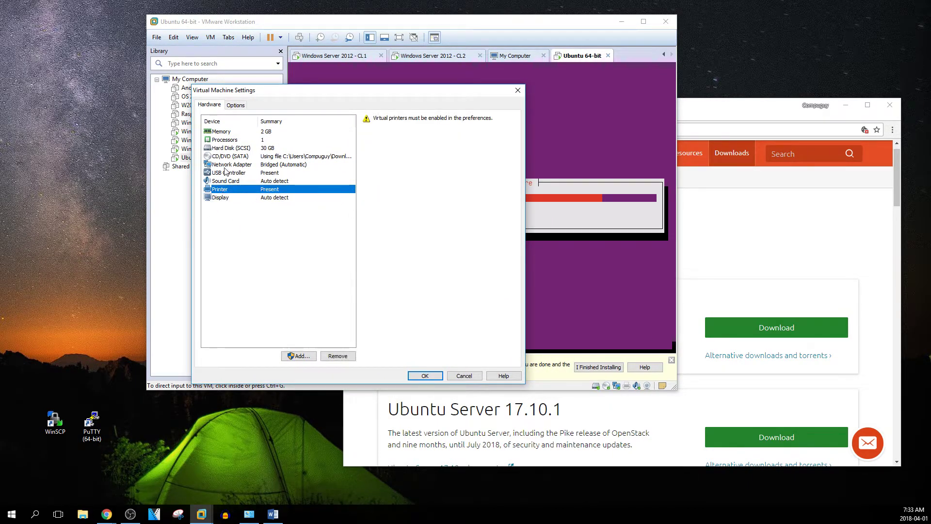
left_click(224, 165)
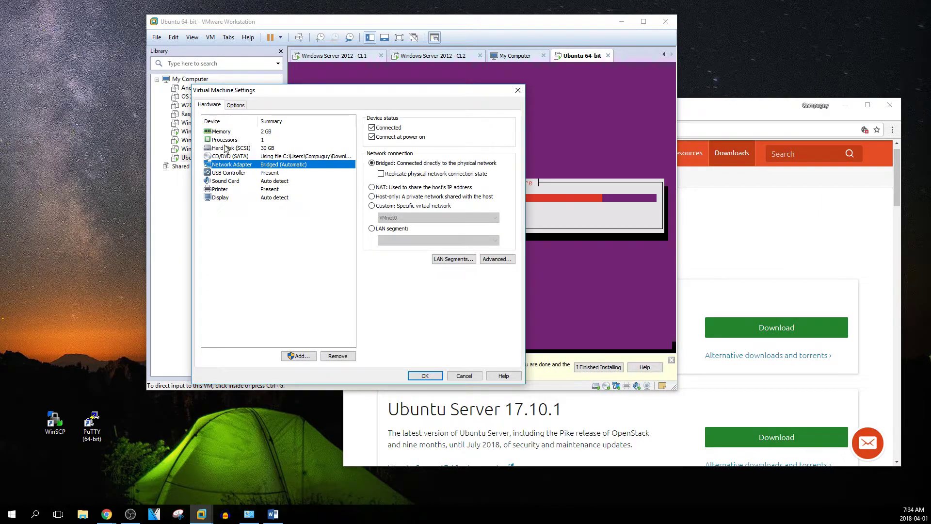
left_click(517, 90)
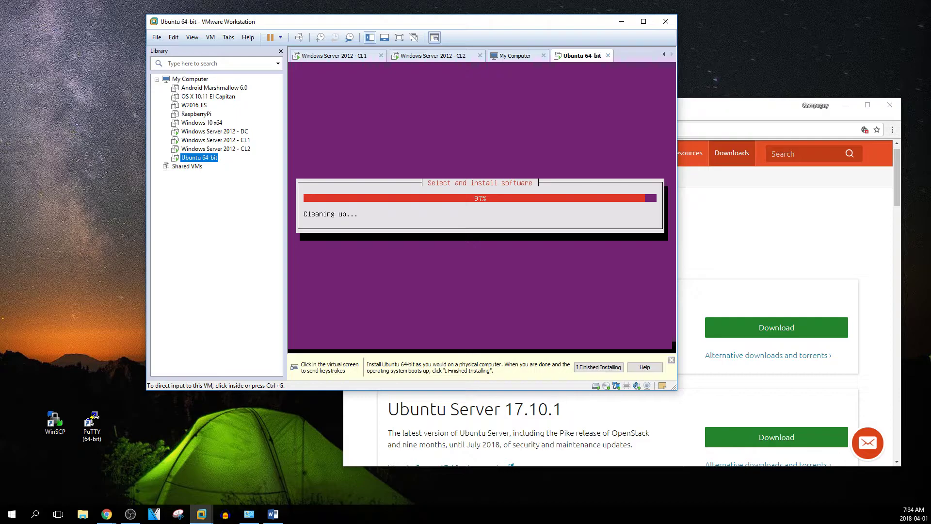
key("alt+Tab")
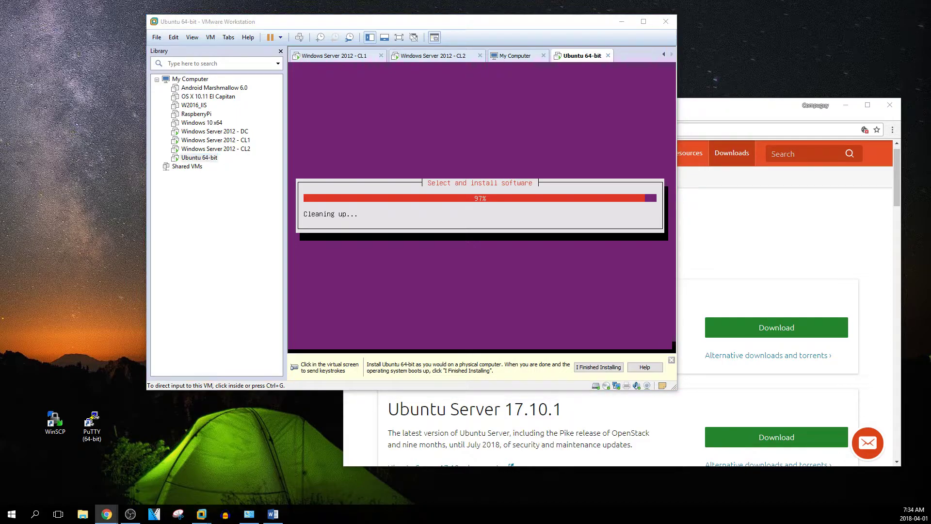
key("alt+Tab")
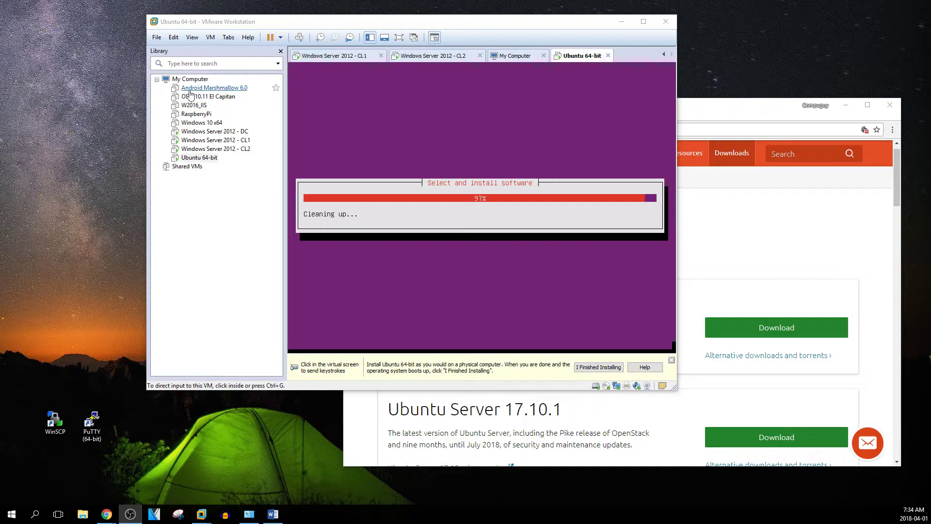
key("alt+Tab")
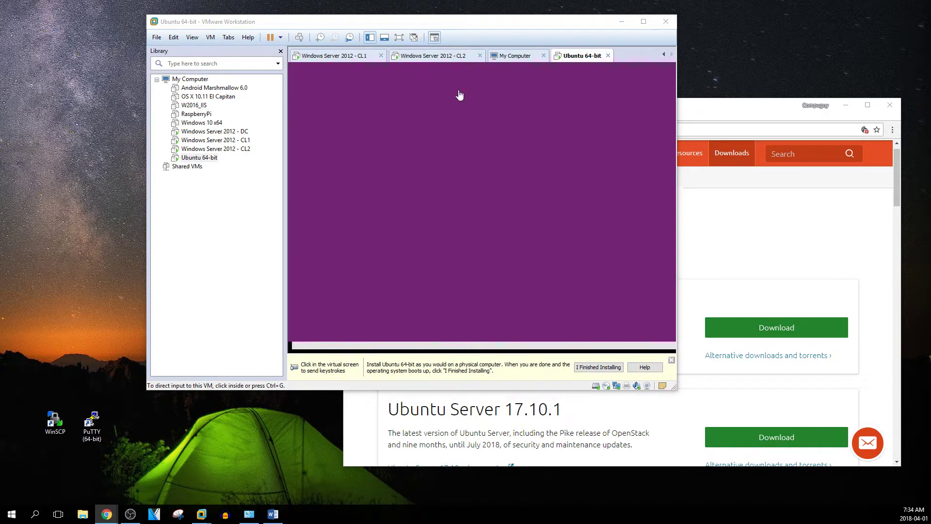
left_click(456, 149)
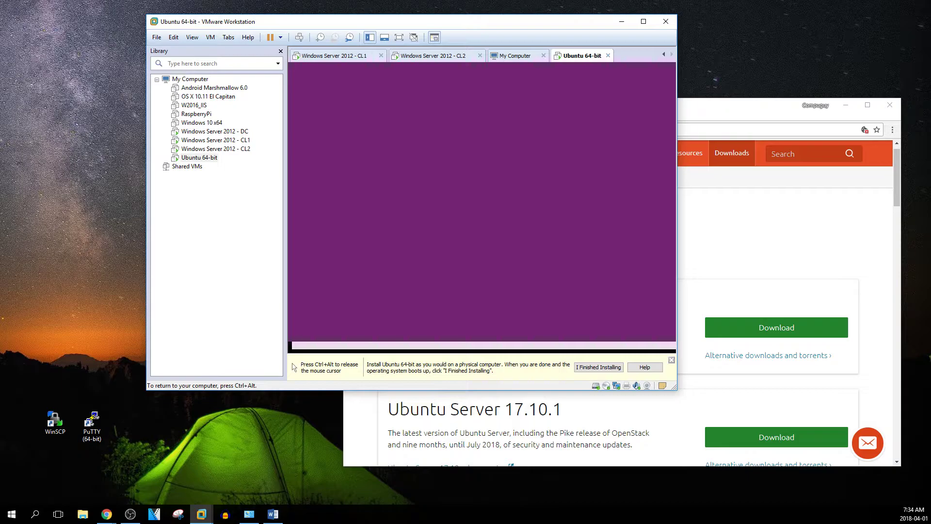
key("ctrl+alt")
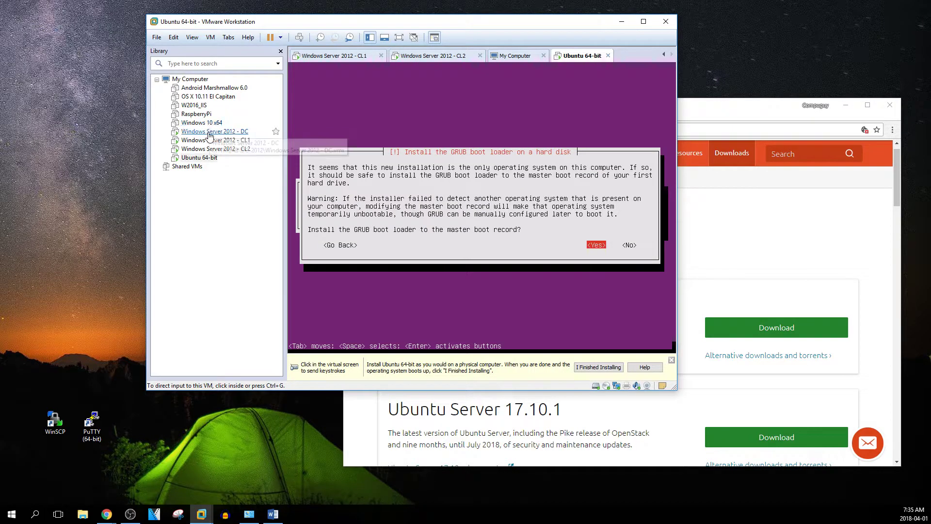
Open the Windows Server 2012 - DC virtual machine, bring up its sign-in screen, and release control without signing in.
left_click(207, 133)
double_click(208, 134)
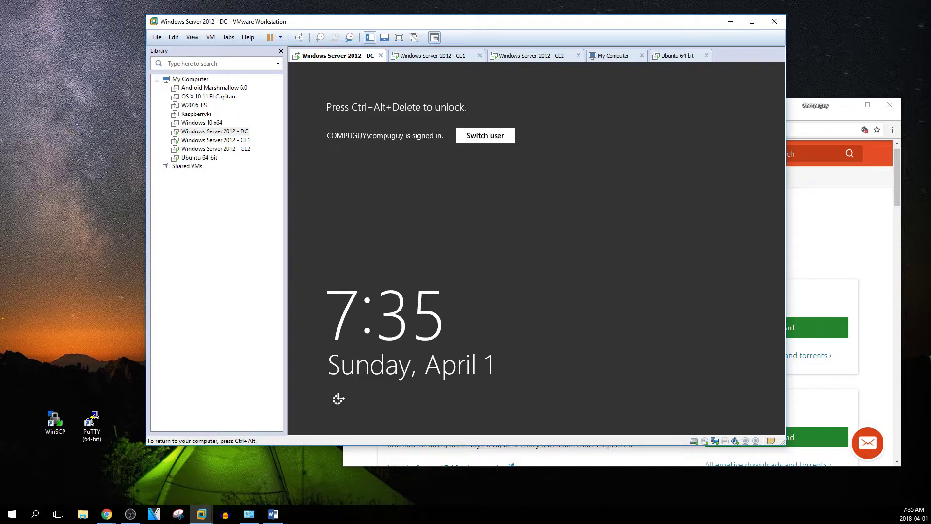
key("ctrl+alt")
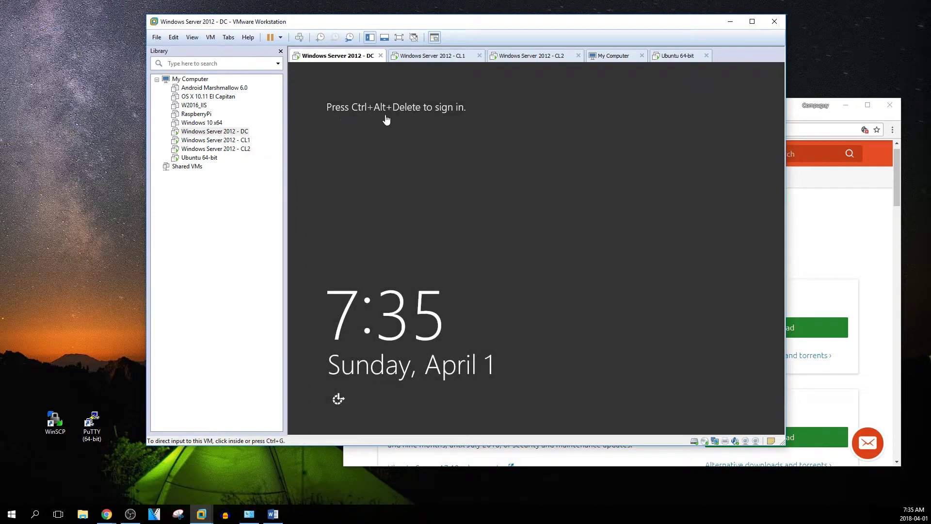
left_click(402, 147)
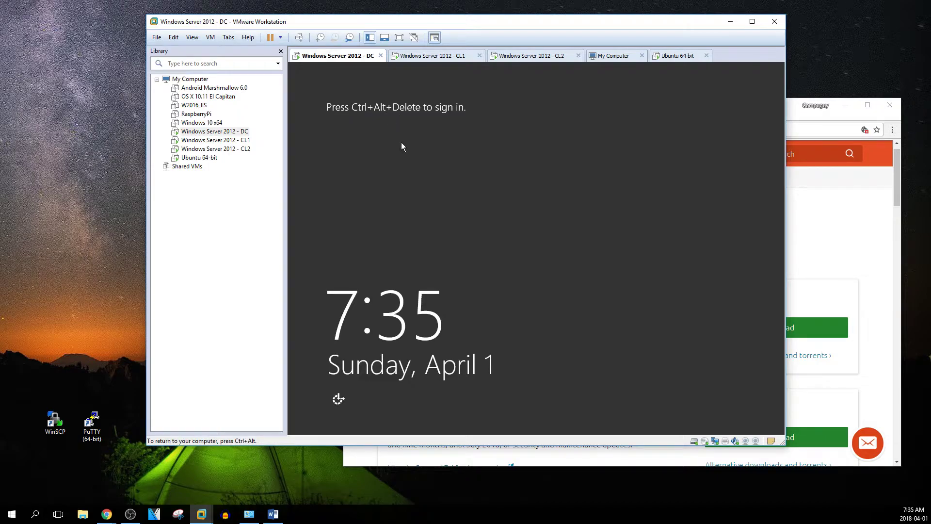
key("ctrl+alt+Insert")
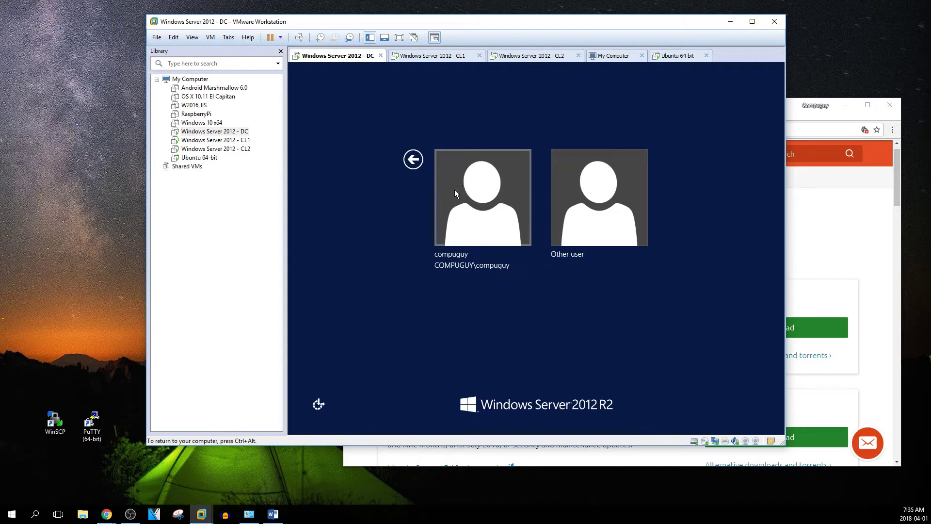
key("ctrl+alt")
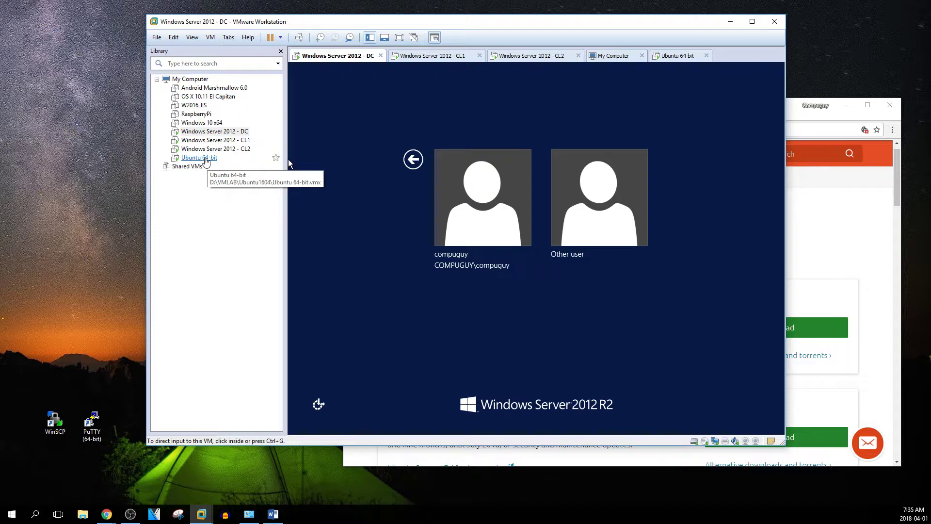
In the Ubuntu 64-bit virtual machine, install the GRUB boot loader to the master boot record and finish the installation by rebooting.
left_click(206, 159)
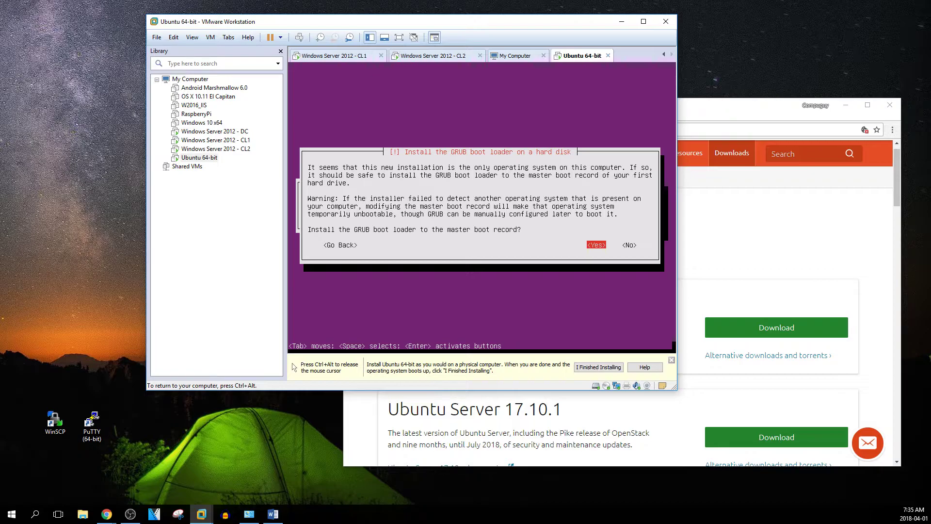
key("Return")
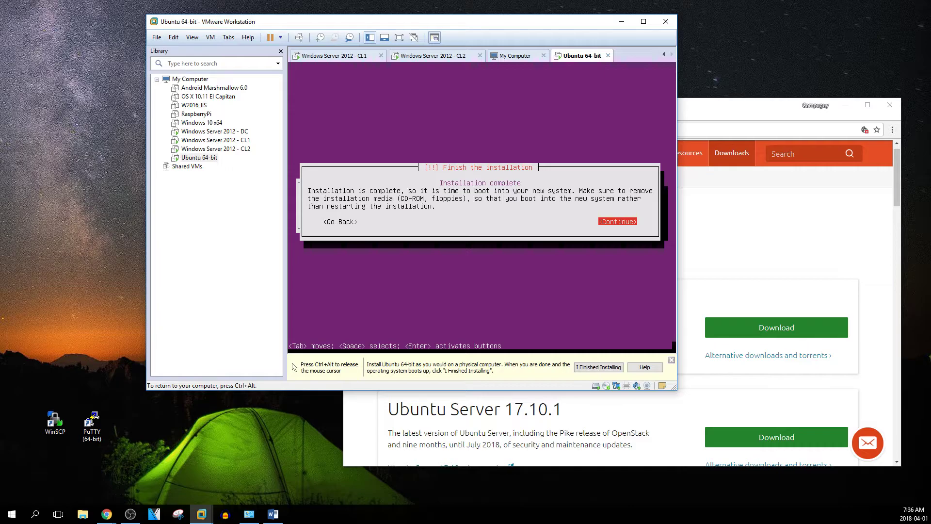
key("Return")
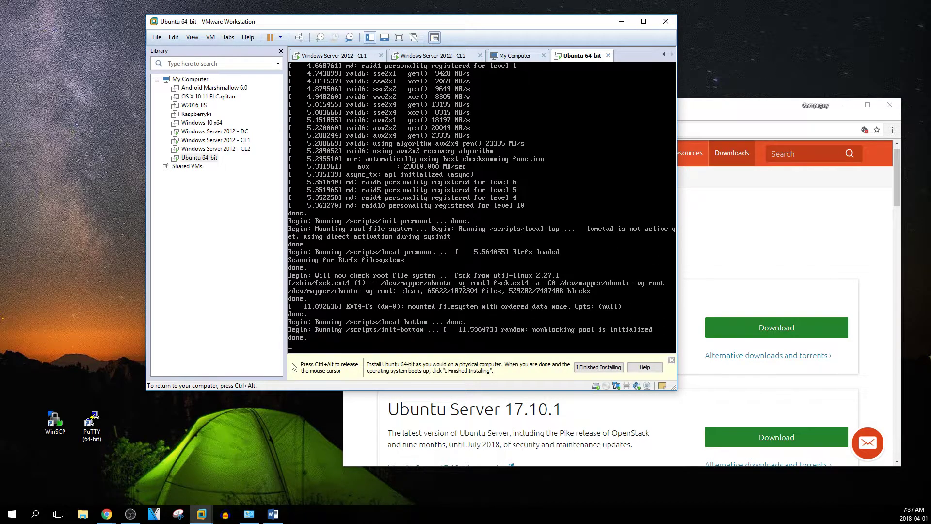
key("ctrl+alt")
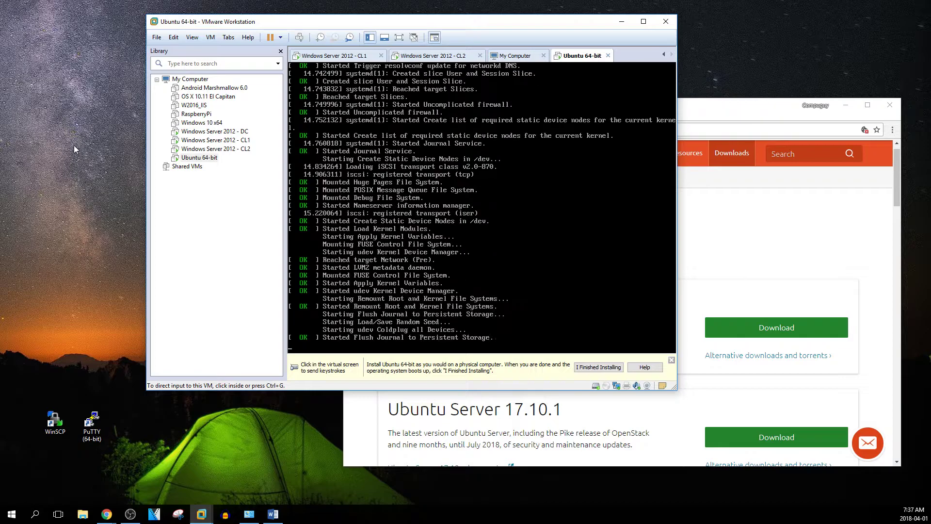
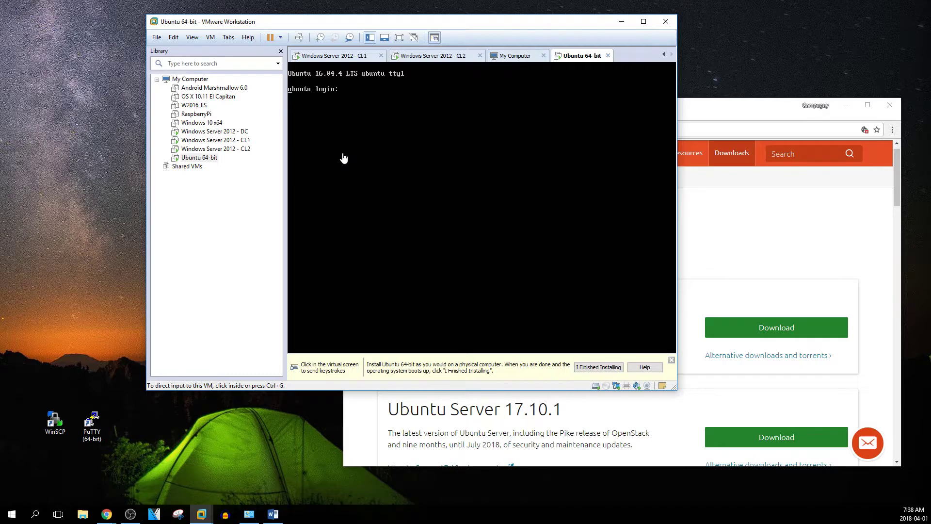
Log in at the Ubuntu console with the account's user name and password.
left_click(343, 158)
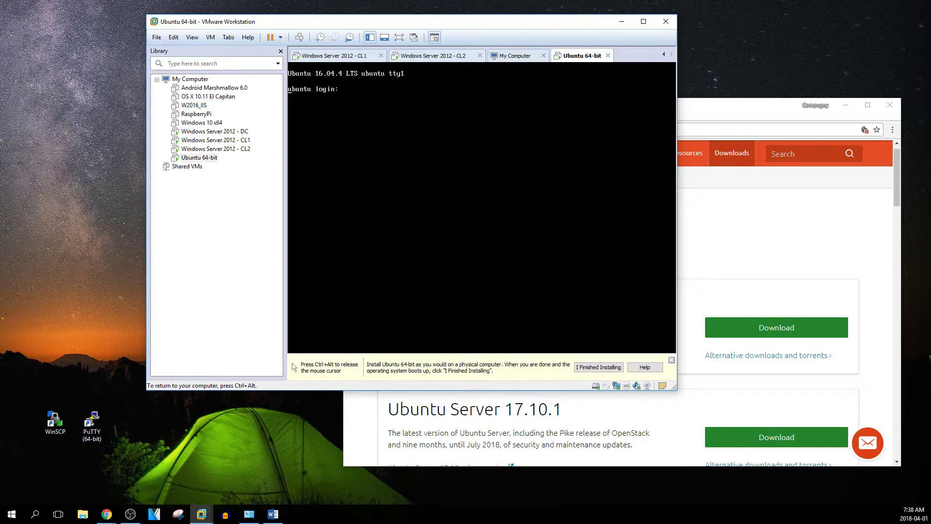
key("Return")
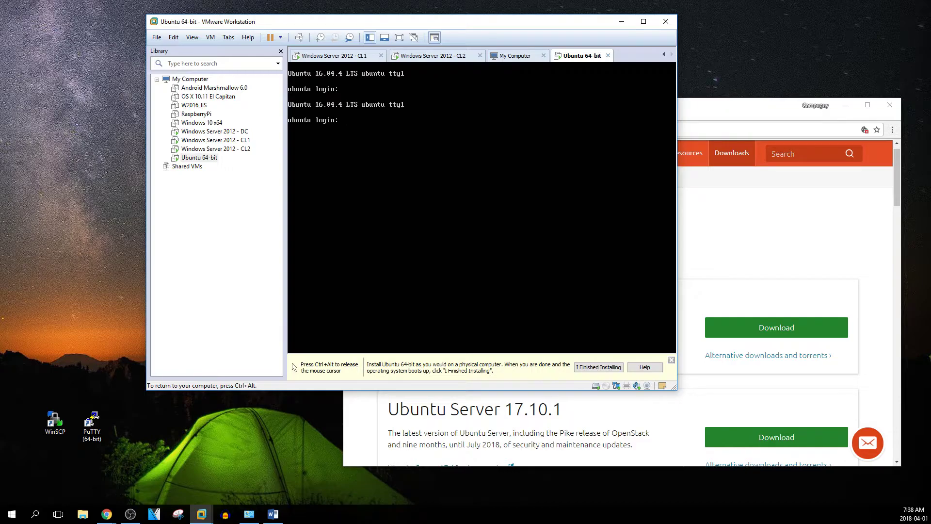
type("compuguy")
key("Return")
key("Return")
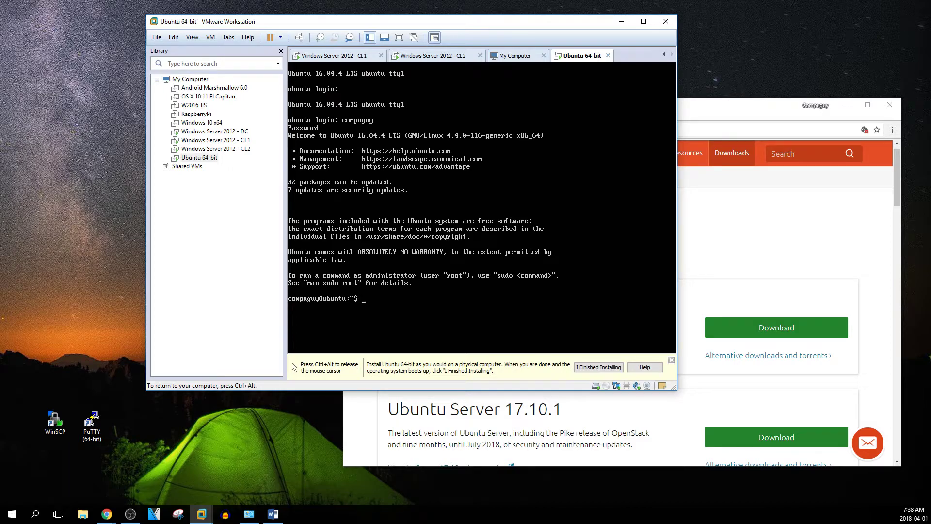
List the contents of the home directory with dir and with ls.
type("r")
key("Return")
type("ls")
key("Return")
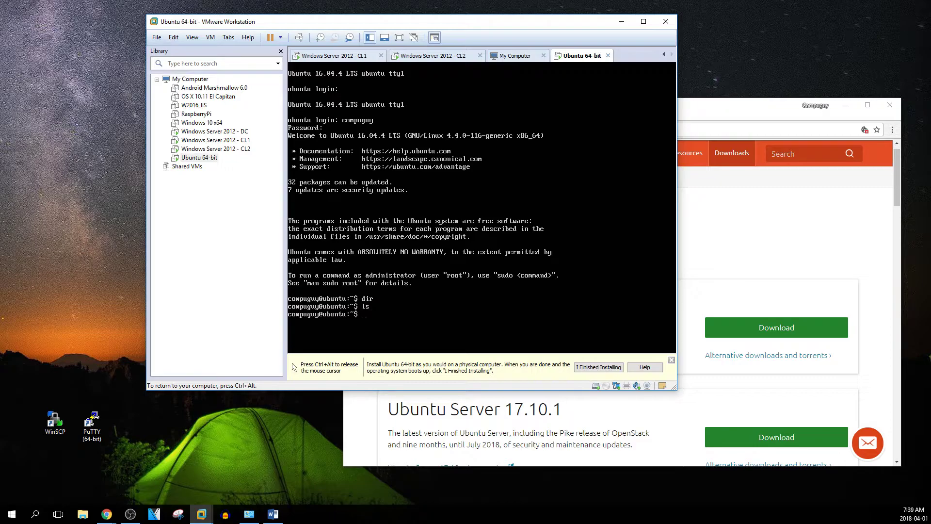
Change to the root directory with cd / and list its contents with dir and with ls.
type("cd /")
key("Return")
type("dir")
key("Return")
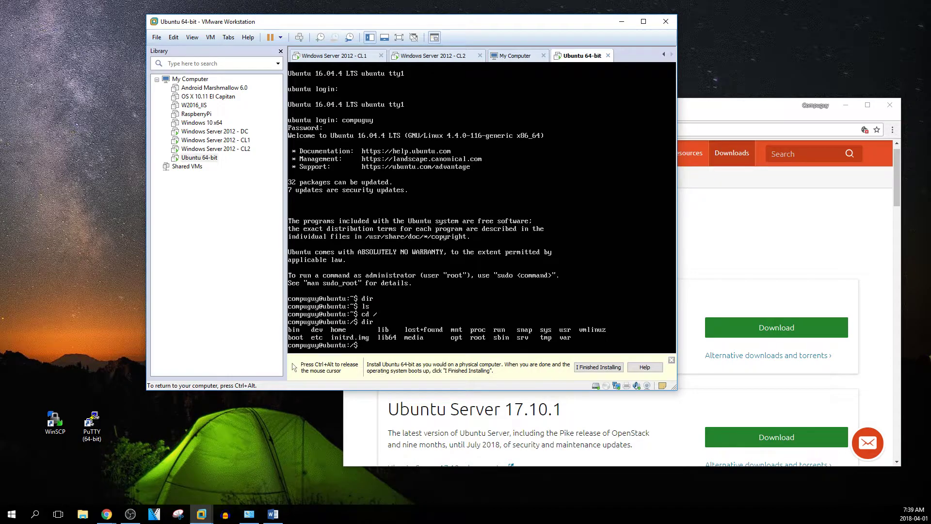
type("ls")
key("Return")
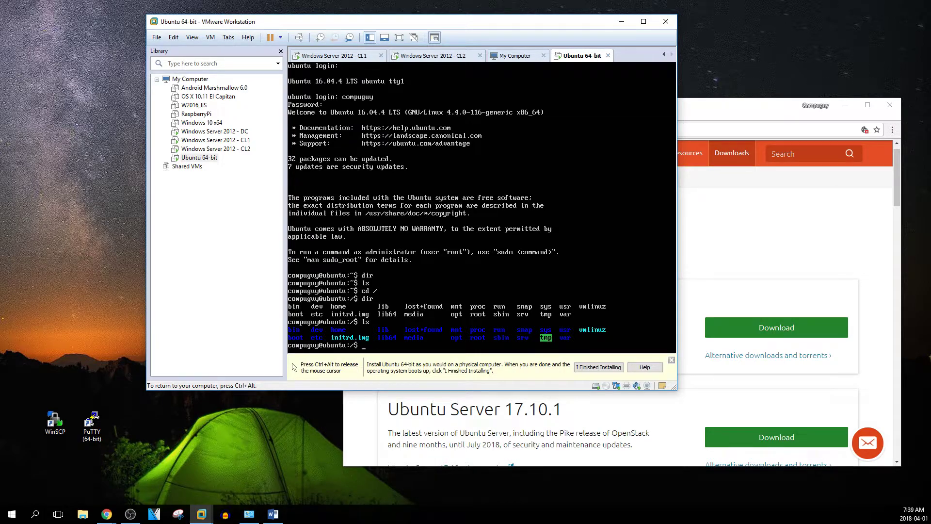
Mark the guest installation as finished and start the VMware Tools installation for the Ubuntu 64-bit virtual machine.
key("ctrl+alt")
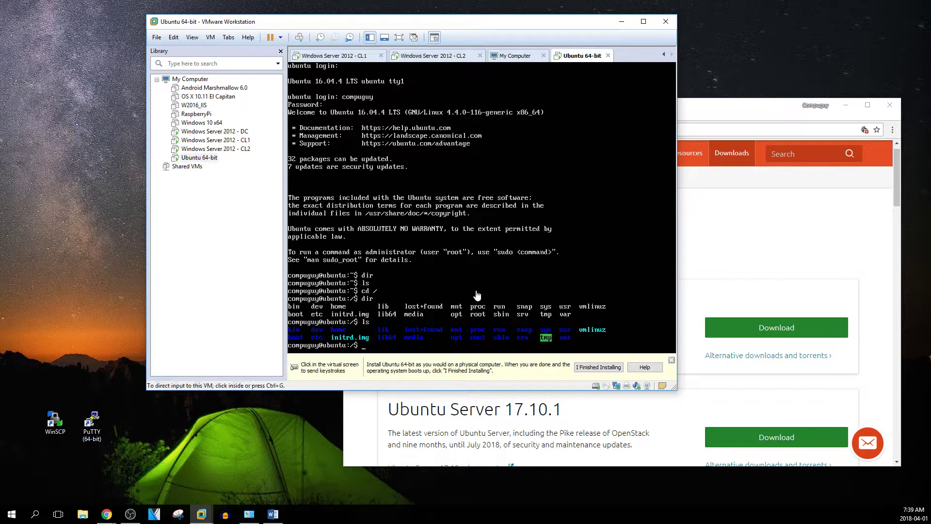
left_click(595, 368)
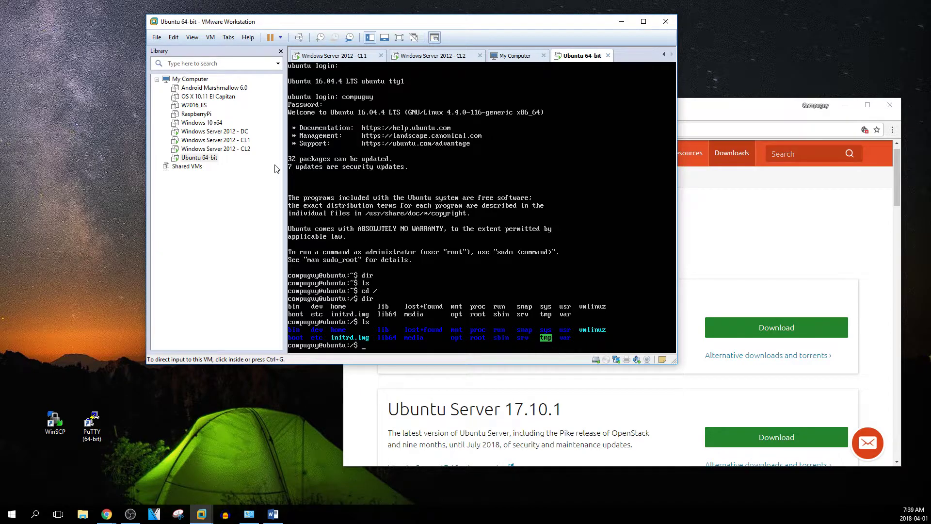
right_click(211, 159)
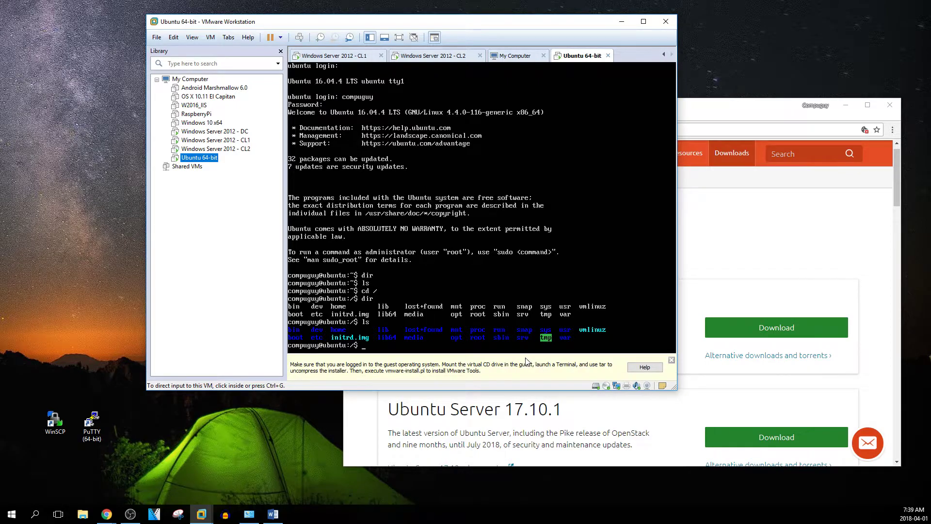
left_click(448, 348)
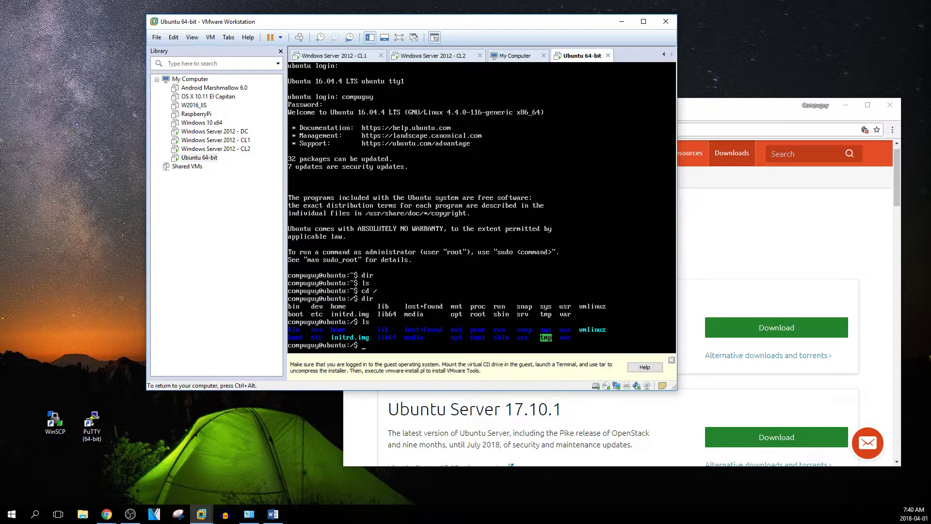
key("ctrl+alt")
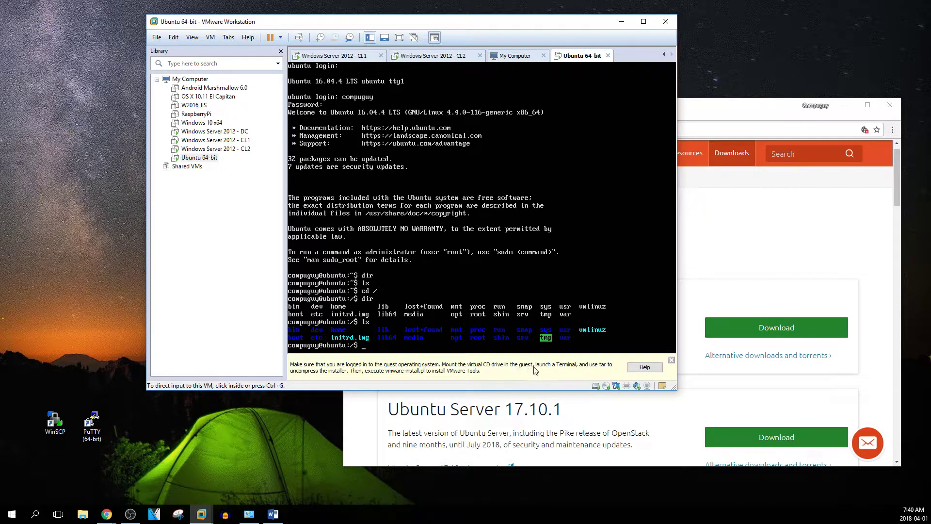
Create the mount point with sudo mkdir /mnt/cdrom in the Ubuntu console and authenticate with the sudo password.
left_click(454, 290)
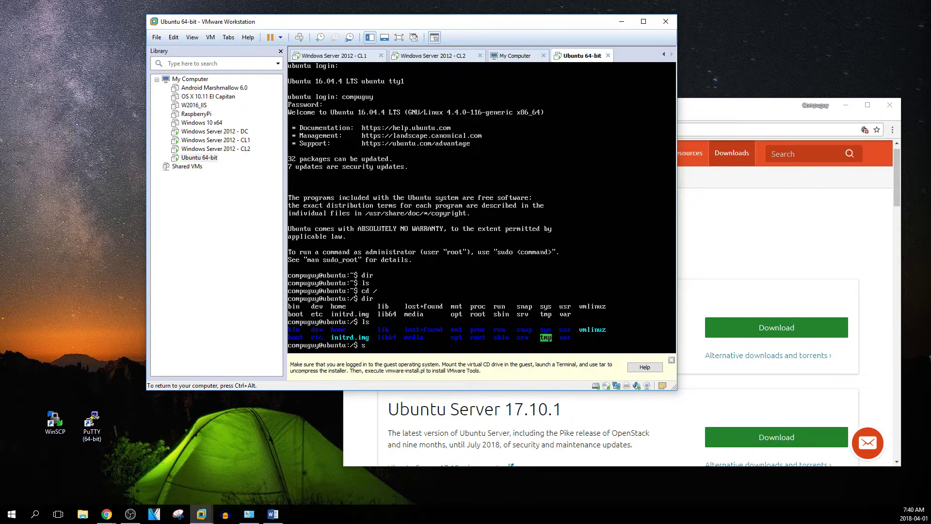
type("do")
type("mk")
type("dir /mnt/cdrom")
key("ctrl+alt")
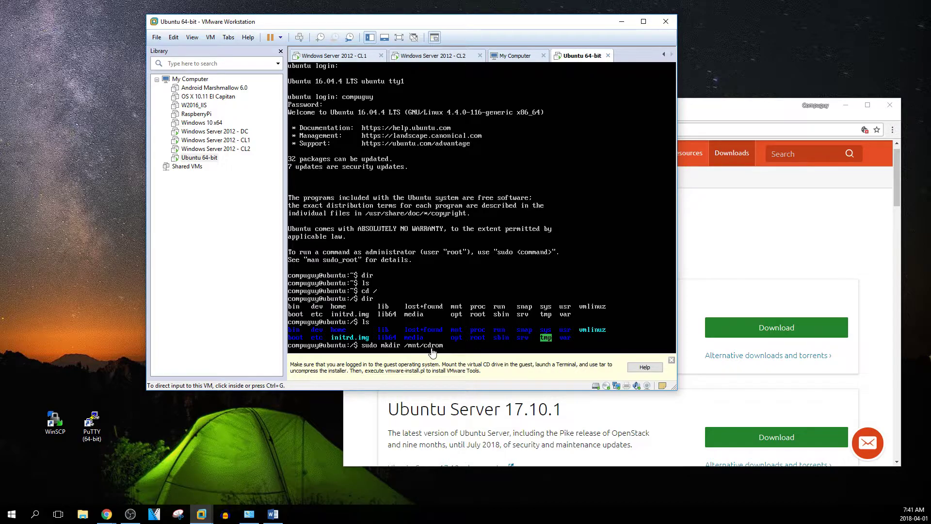
left_click(461, 350)
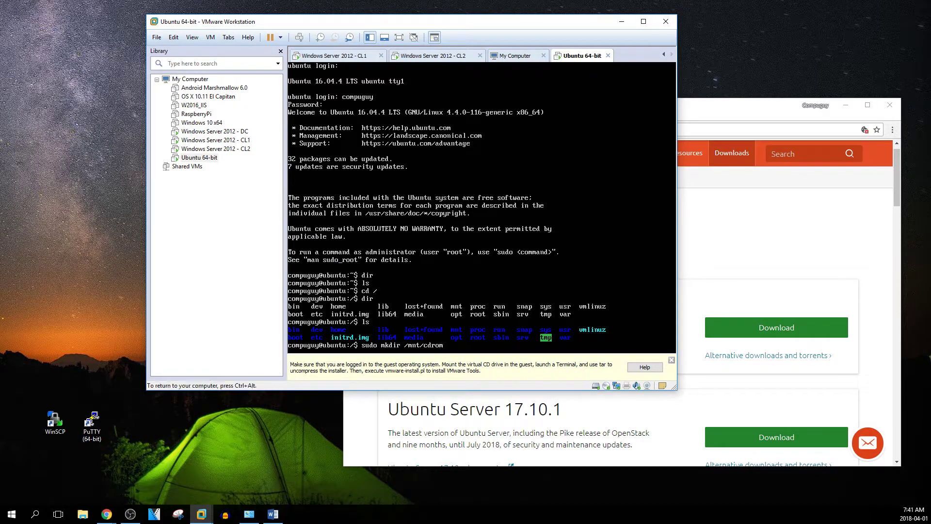
key("Return")
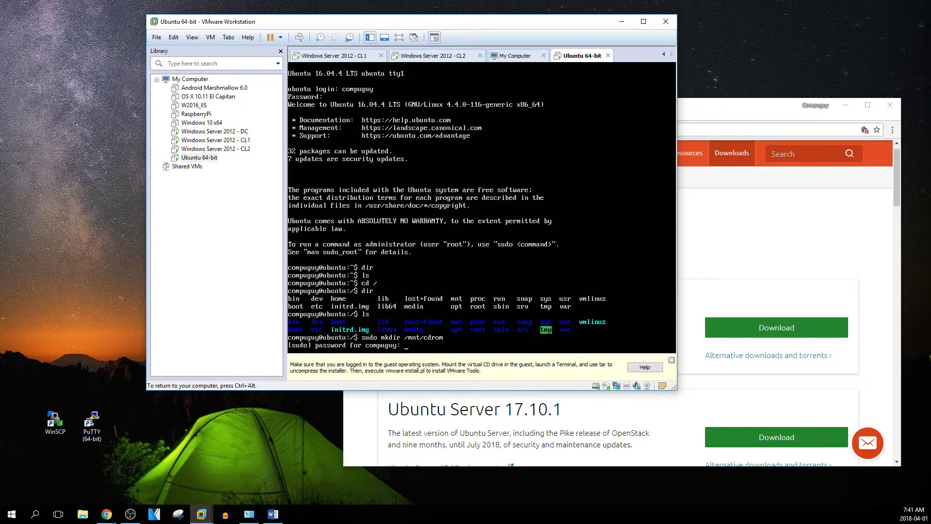
key("Return")
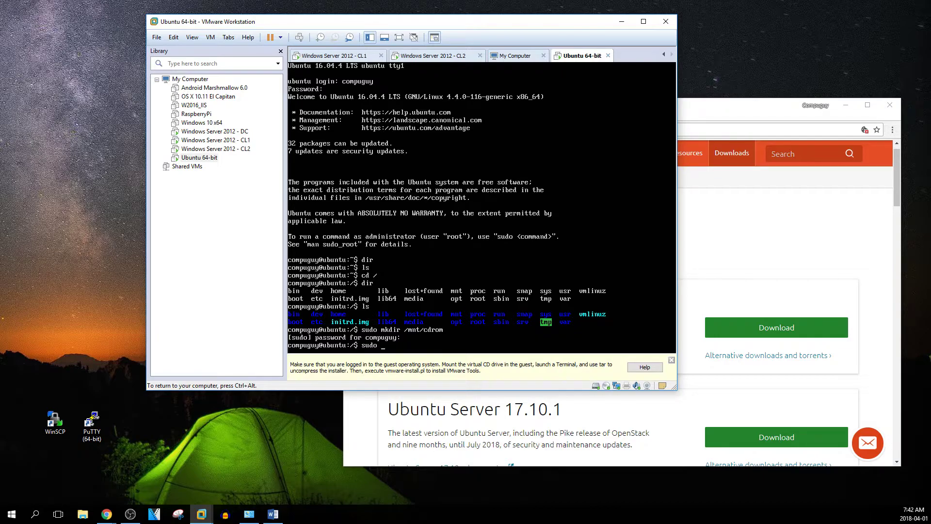
Mount /dev/cdrom at /mnt/cdrom with sudo mount and list the contents of /mnt/cdrom.
type("mount /dev/")
type("cdr")
type("om /mnt/cdrom")
key("Return")
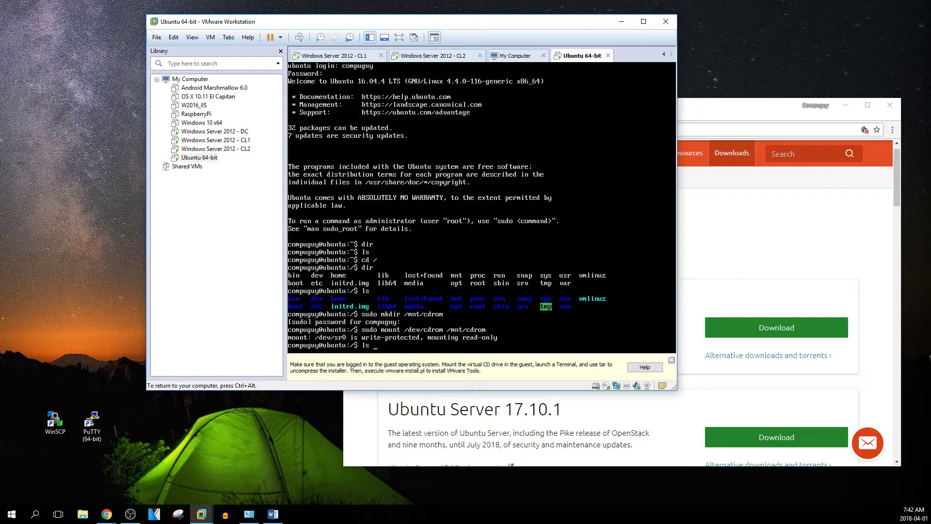
type("drom")
key("Return")
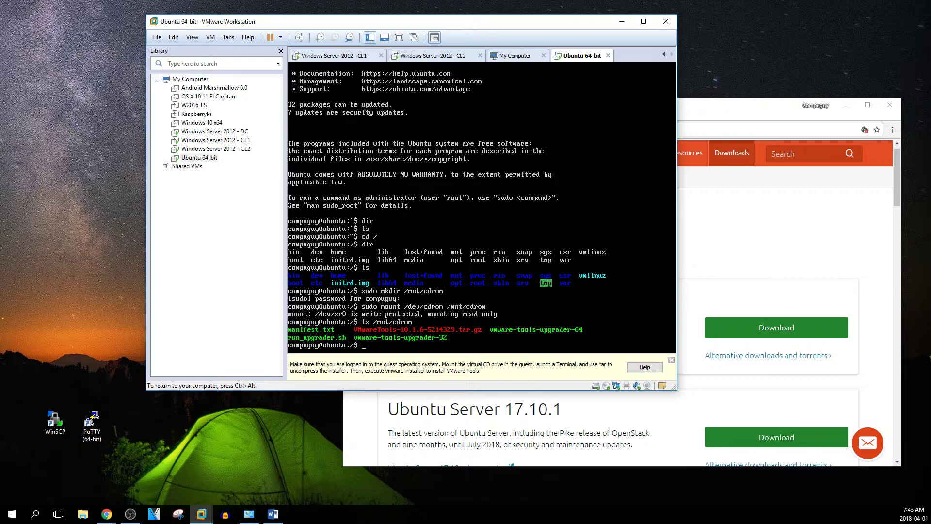
Extract /mnt/cdrom/VMwareTools-10.1.6-5214329.tar.gz into /tmp/ with tar xzvf and the -C option.
type("ar xzvf /mnt/cdrom/")
type("VM")
key("Tab")
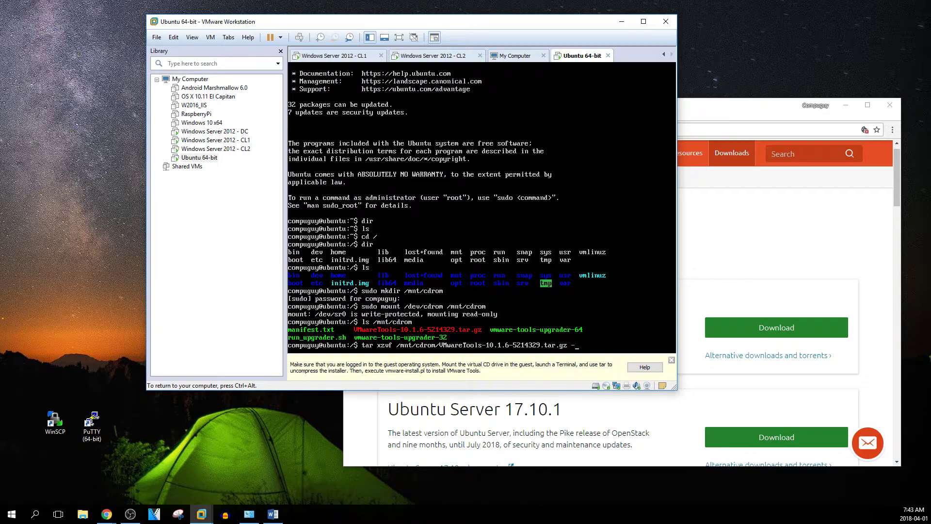
type("C /tmp/")
key("Return")
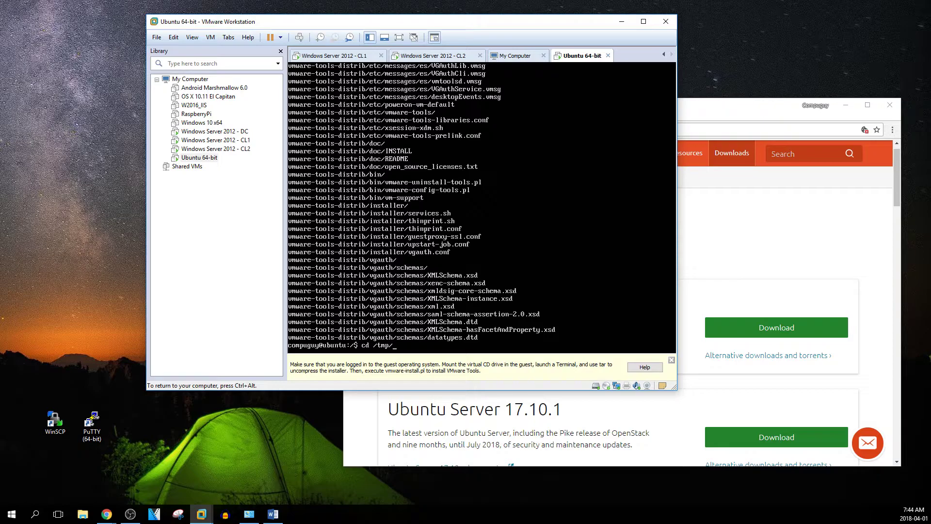
Change to the /tmp/vmware-tools-distrib/ directory and list its contents with ls.
type("m")
key("Tab")
type("t")
key("Tab")
key("Return")
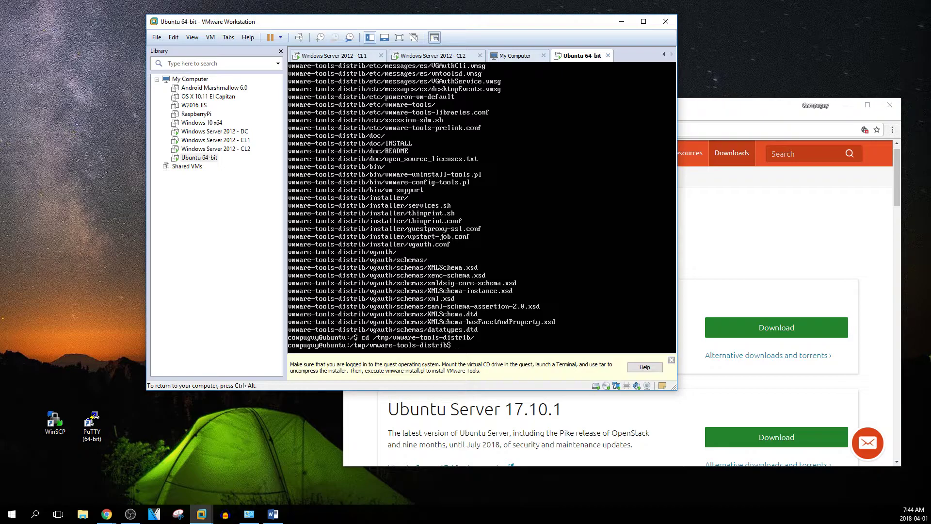
type("ls")
key("Return")
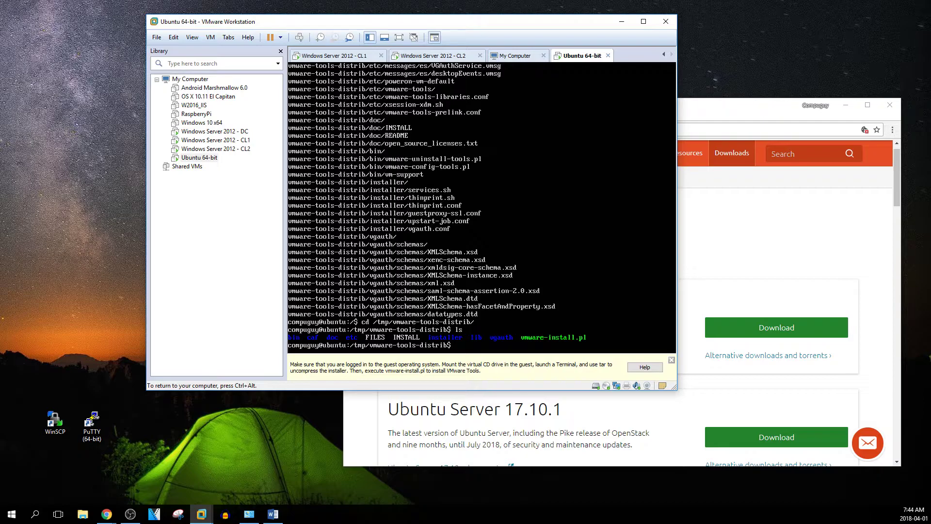
Install VMware Tools by running vmware-install.pl as root with the -d option for default answers.
type("sudo ./vm")
key("Tab")
type("-d")
key("Return")
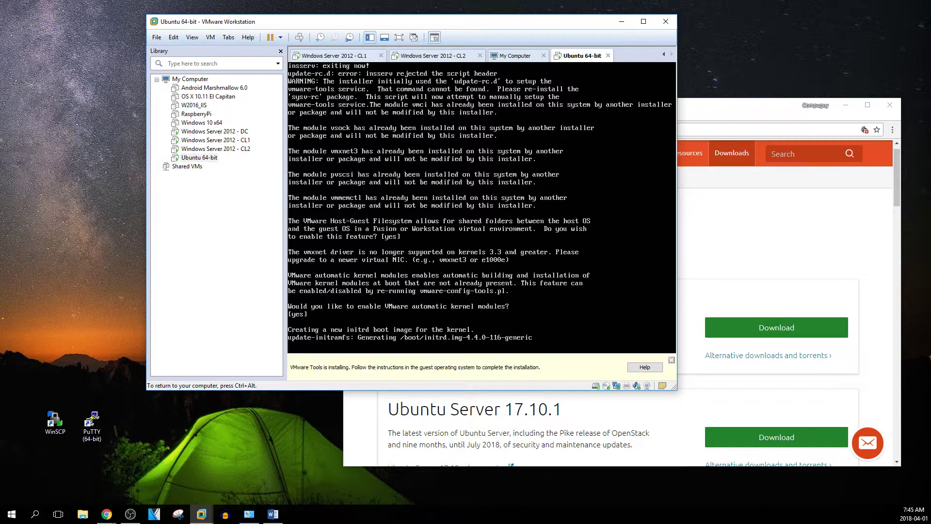
key("ctrl+alt")
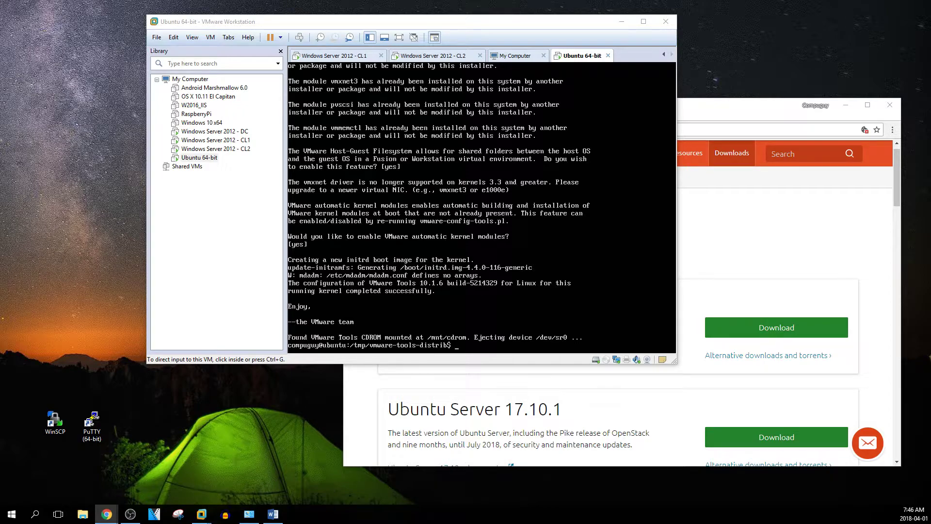
Reboot the Ubuntu server with sudo reboot and log back in with the account's user name and password.
left_click(546, 309)
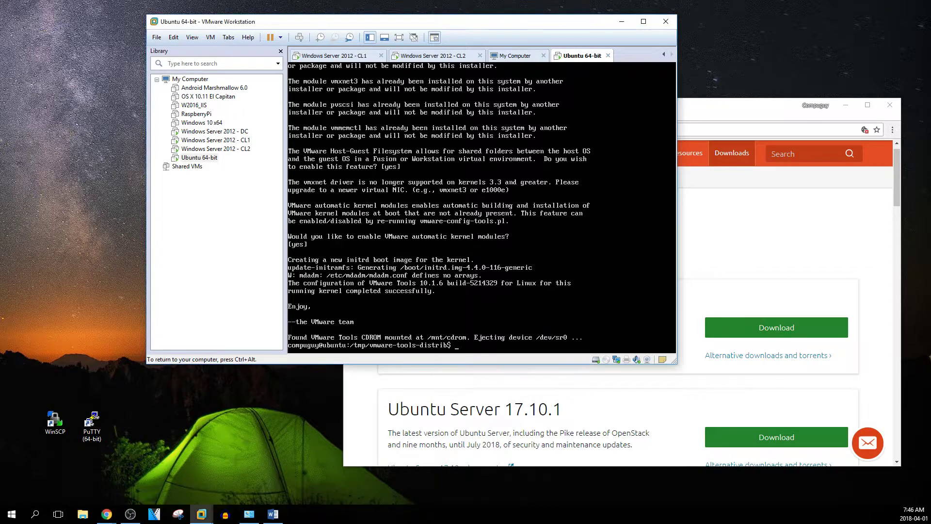
type("sudo reboot")
key("Return")
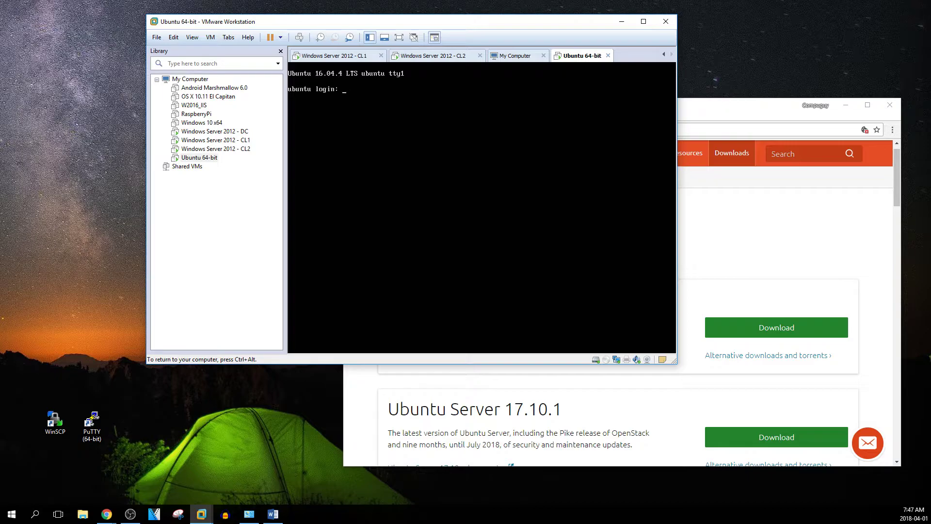
type("compuguy")
key("Return")
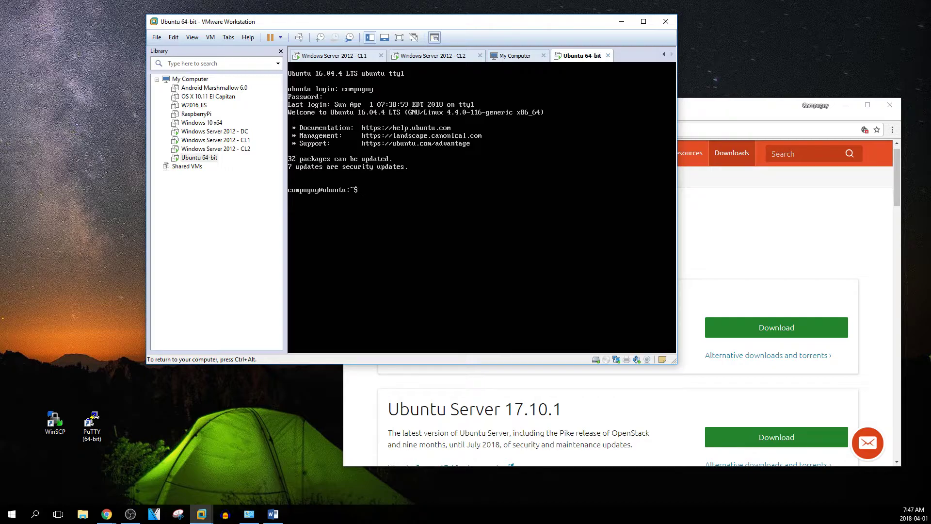
Look up the server's IP address with ifconfig and release control from the virtual machine.
type("ifconfig")
key("Return")
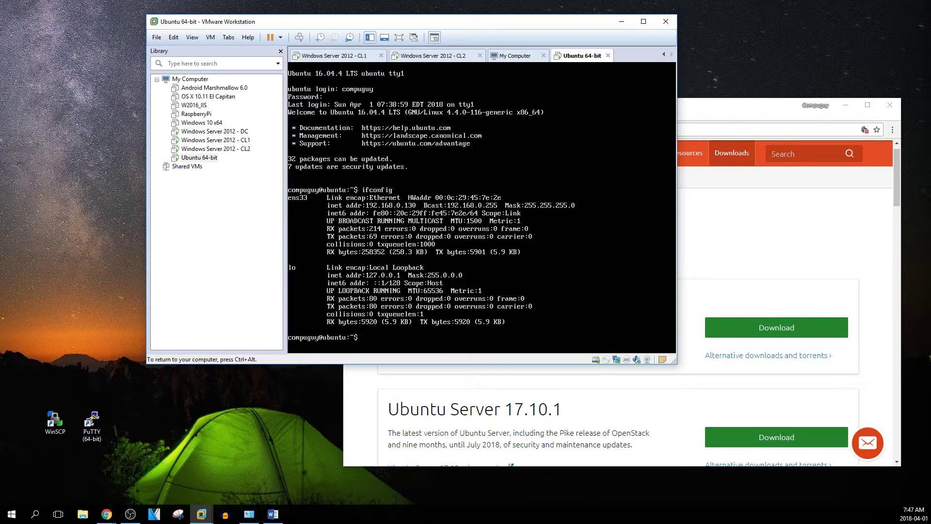
key("ctrl+alt")
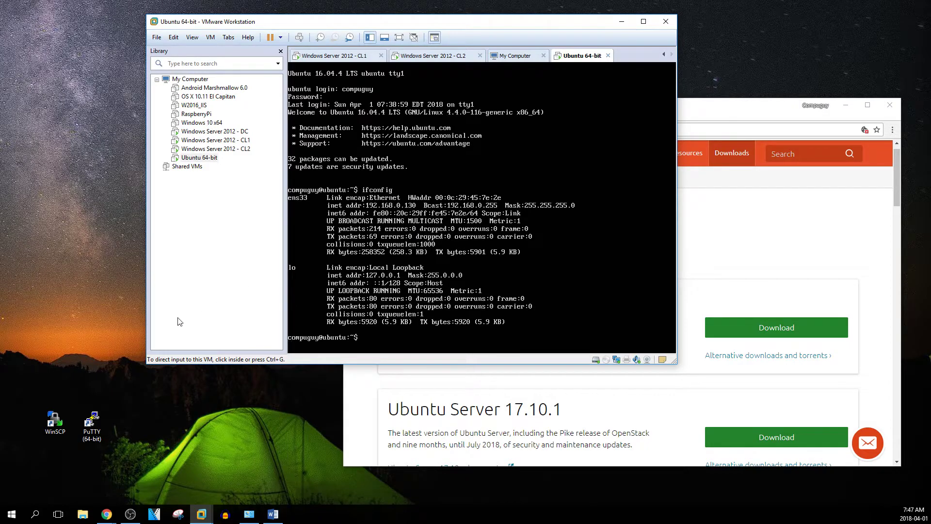
Switch to PuTTY, open an SSH session to 192.168.0.130 and accept the server's host key into the cache.
double_click(96, 424)
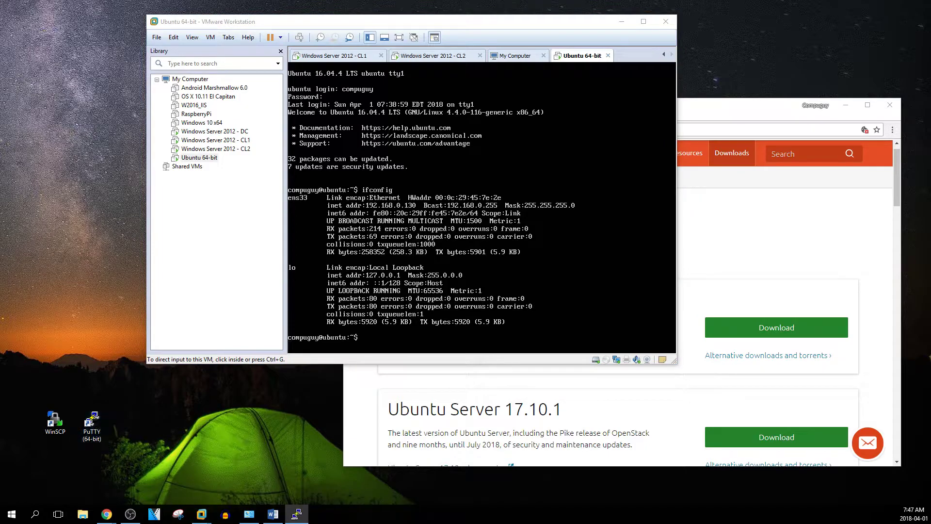
left_click_drag(301, 183, 751, 210)
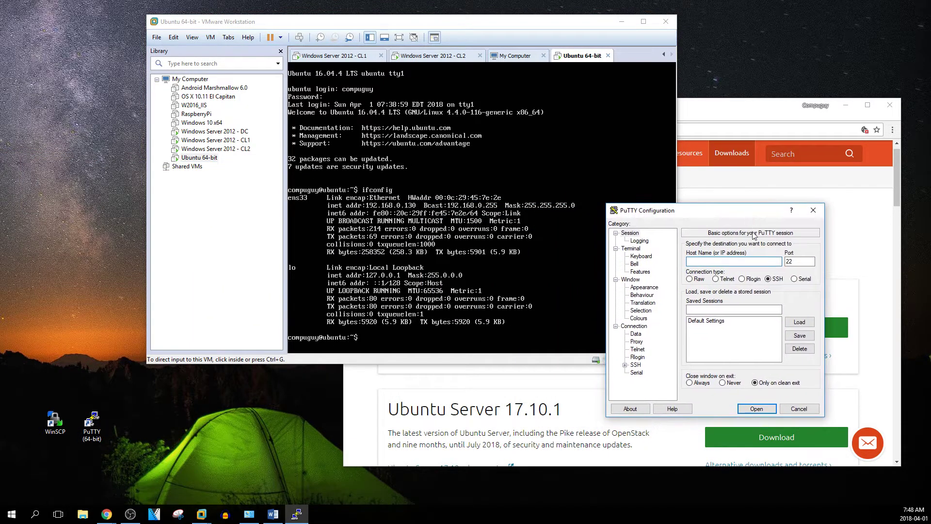
type("192.168.0.130")
left_click(755, 409)
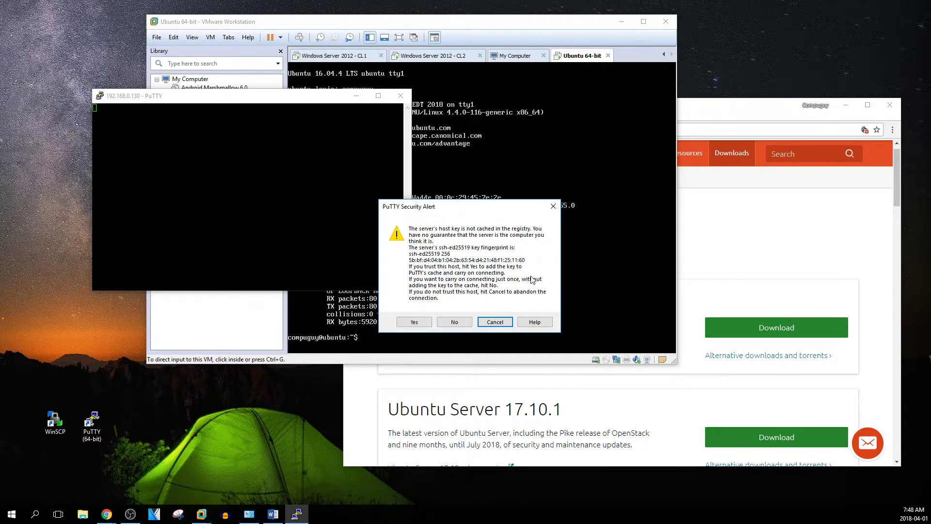
left_click(420, 323)
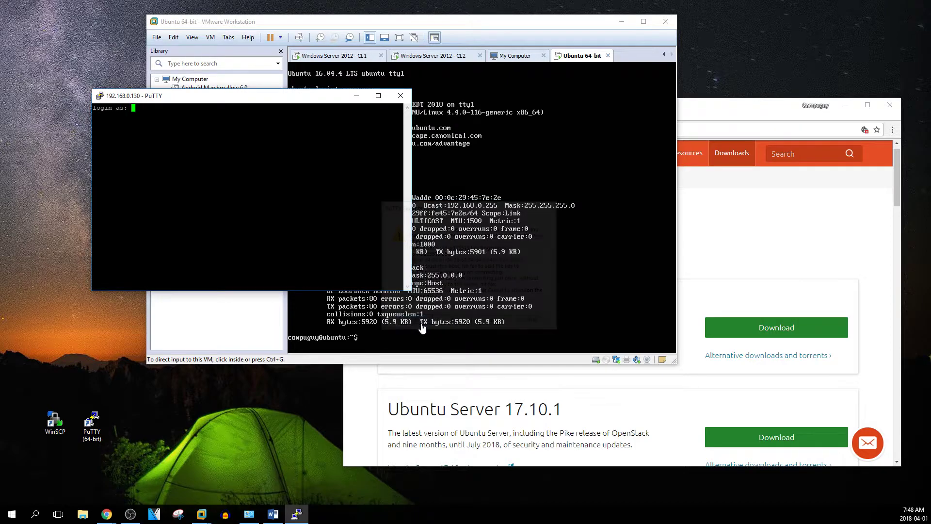
Move the PuTTY session clear of the console output and log in with the account's user name and password.
left_click_drag(209, 99, 658, 185)
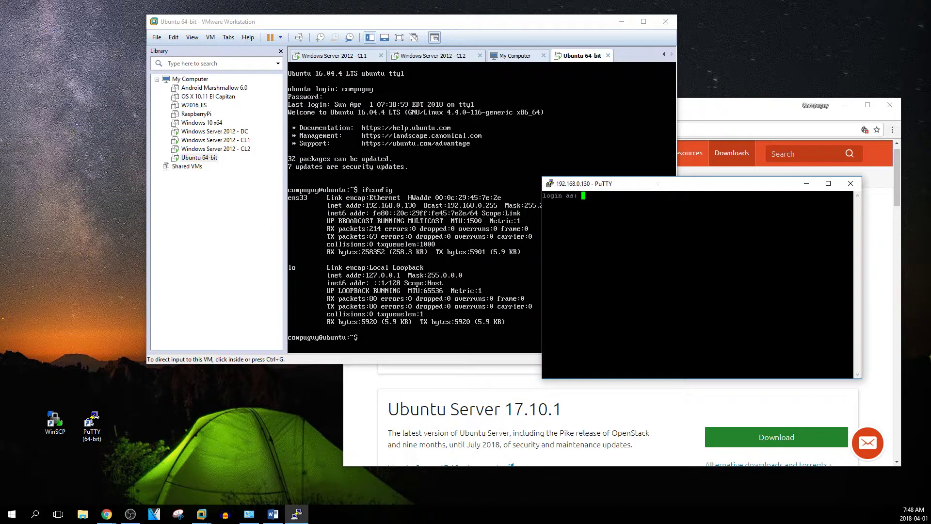
type("compuguy")
key("Return")
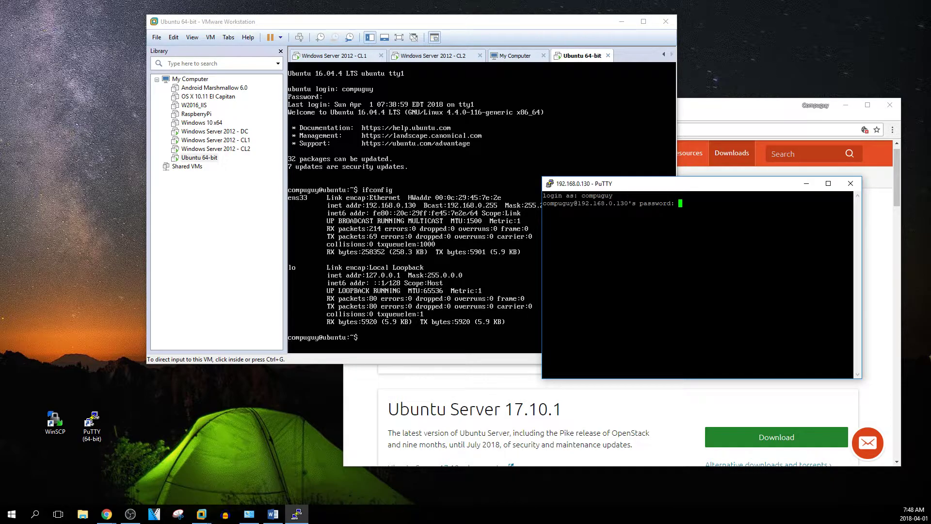
key("Return")
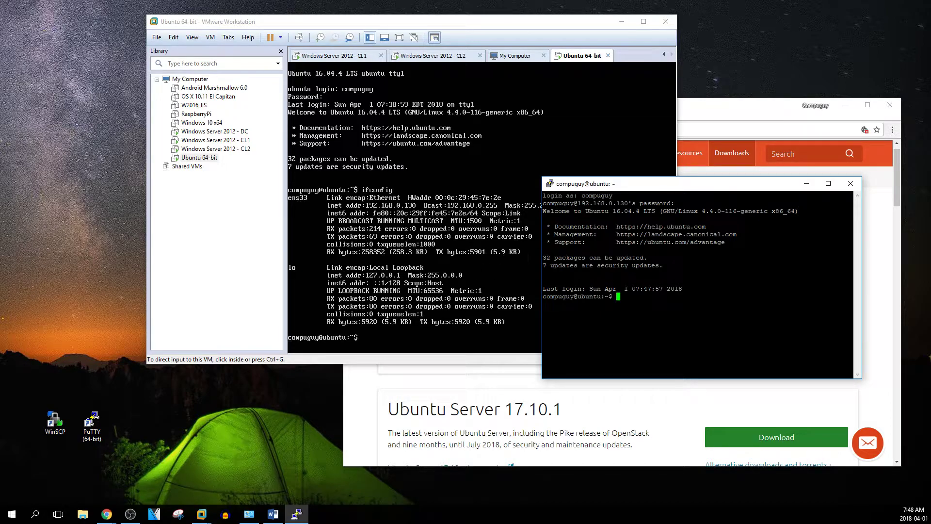
Arrange the PuTTY and VMware windows side by side, enlarge the PuTTY window and run ifconfig in it.
left_click_drag(647, 184, 124, 286)
left_click_drag(265, 25, 506, 14)
left_click_drag(212, 286, 218, 64)
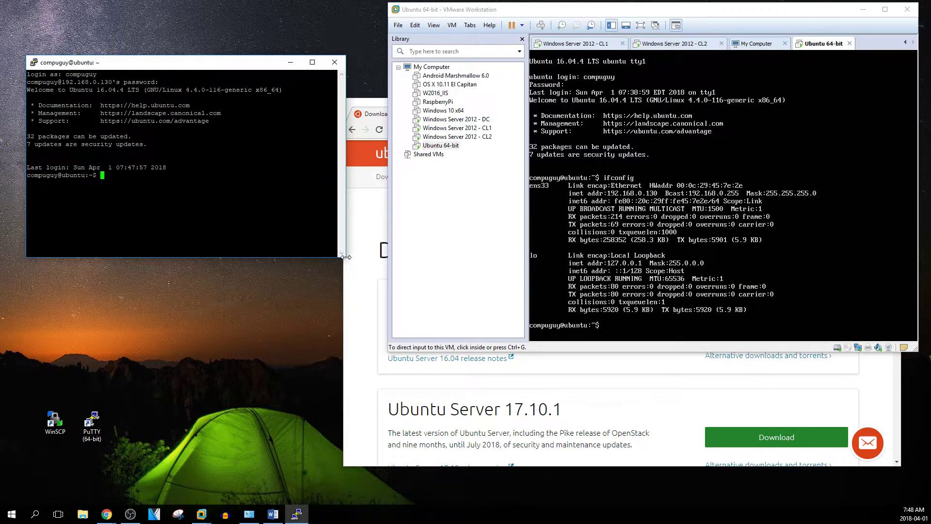
left_click_drag(345, 260, 386, 297)
type("ifconfig")
key("Return")
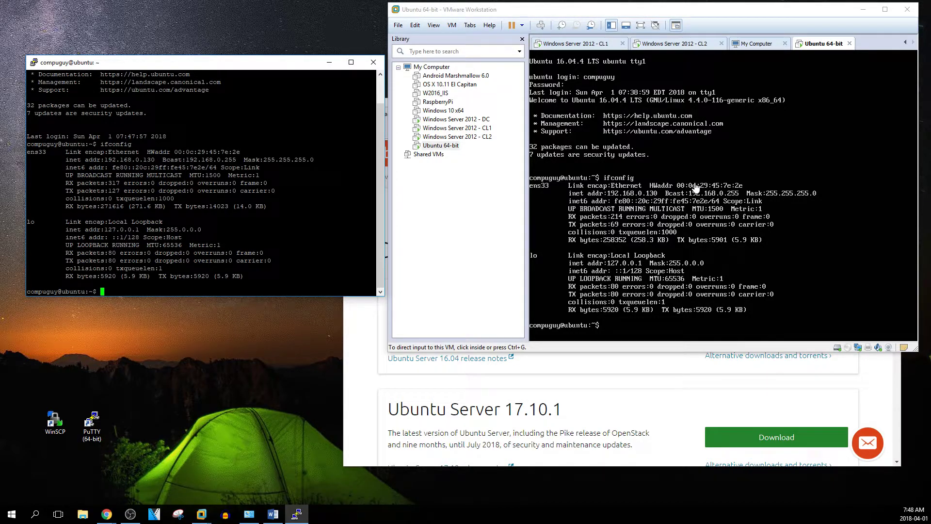
Display the Windows Server 2012 - DC virtual machine, and list the home directory with ls in the PuTTY session.
left_click(636, 250)
key("ctrl+alt")
double_click(455, 119)
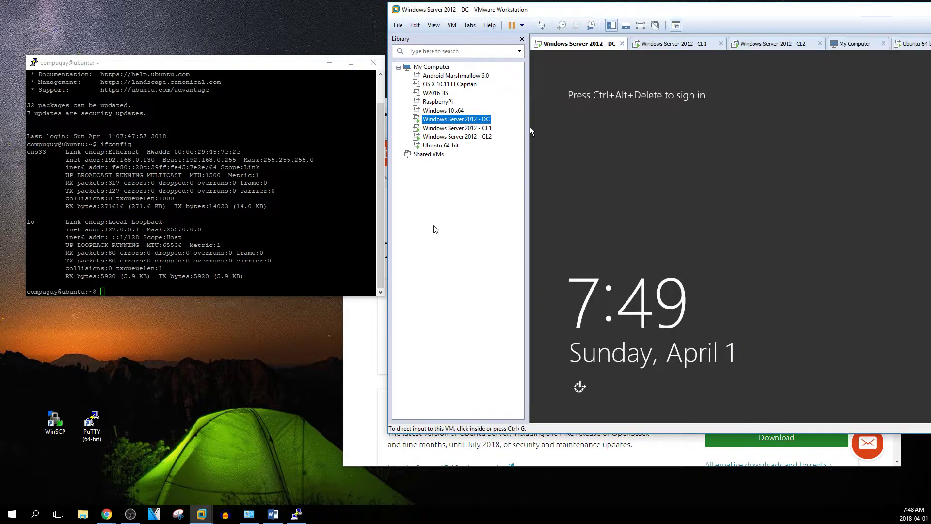
key("alt+Tab")
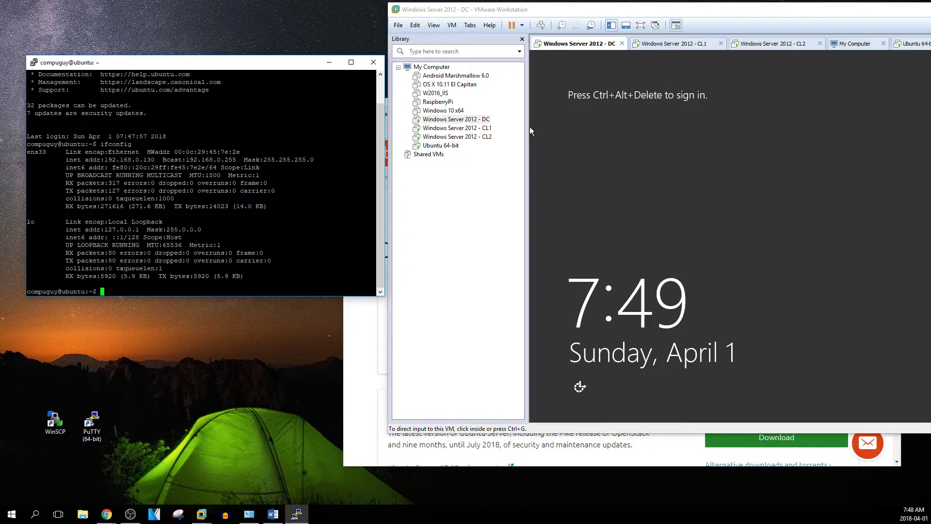
type("ls")
key("Return")
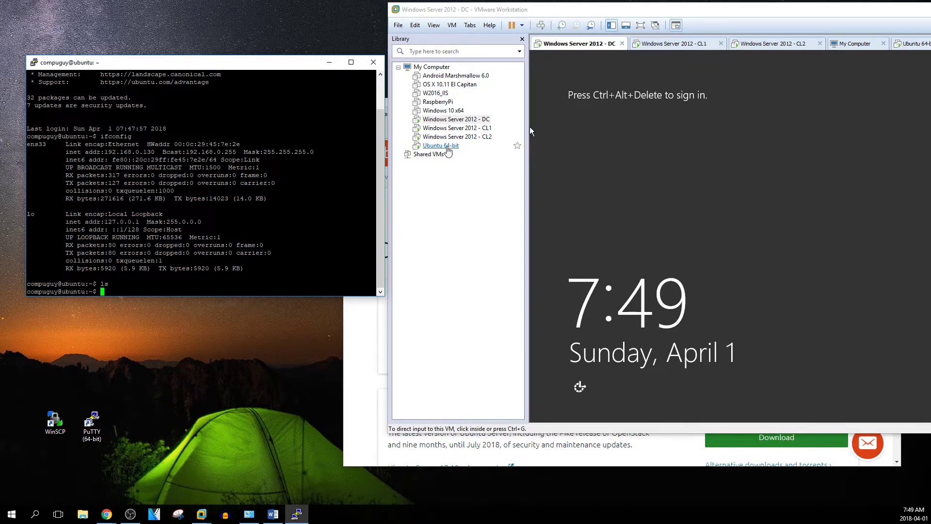
Display the Ubuntu 64-bit virtual machine again and enlarge the PuTTY window.
left_click(442, 146)
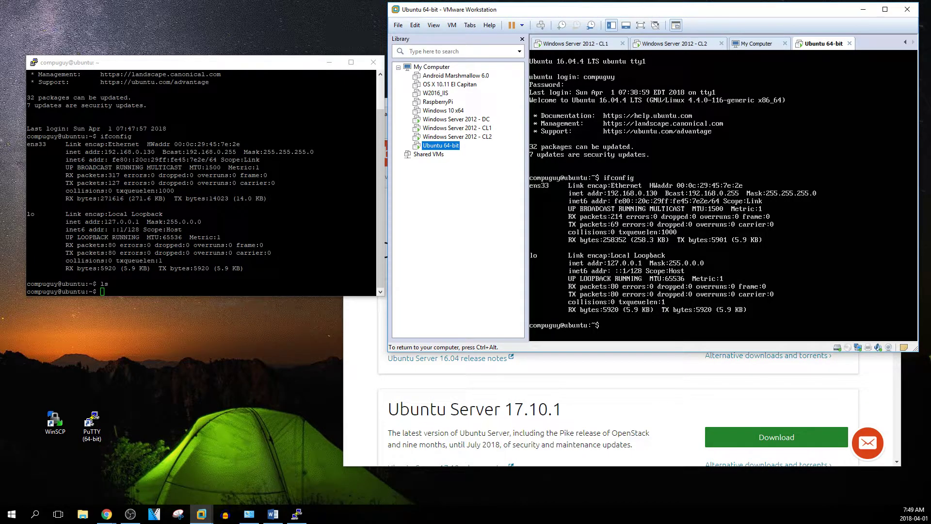
key("ctrl+alt")
mouse_move(257, 61)
left_mouse_down()
mouse_move(253, 96)
mouse_move(247, 57)
left_mouse_up()
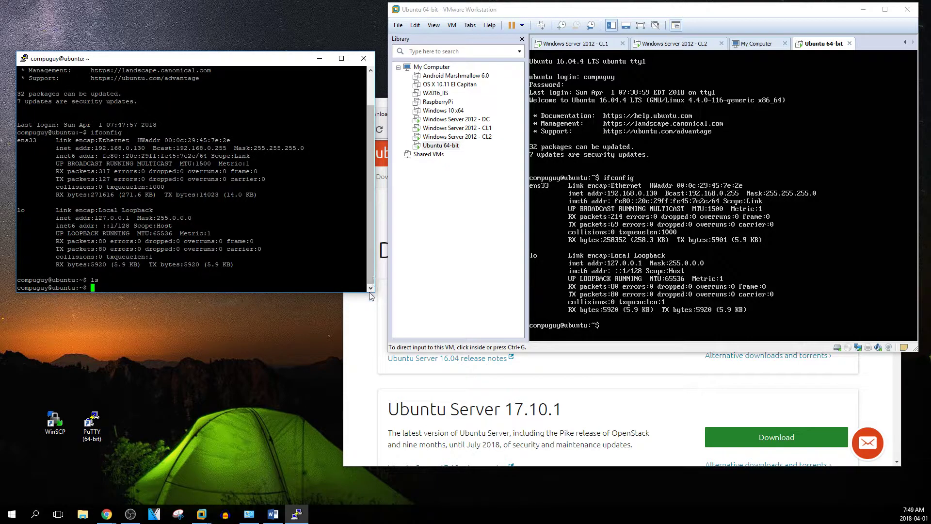
left_click_drag(374, 294, 433, 338)
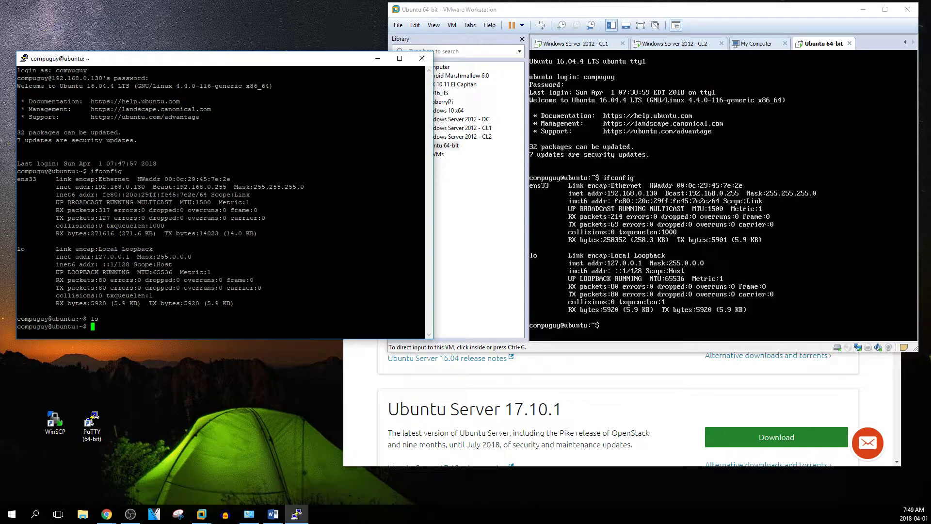
List the home directory in the PuTTY session, change to the root directory with cd / and list it with ls.
type("ls")
key("Return")
type("cd /")
key("Return")
type("ls")
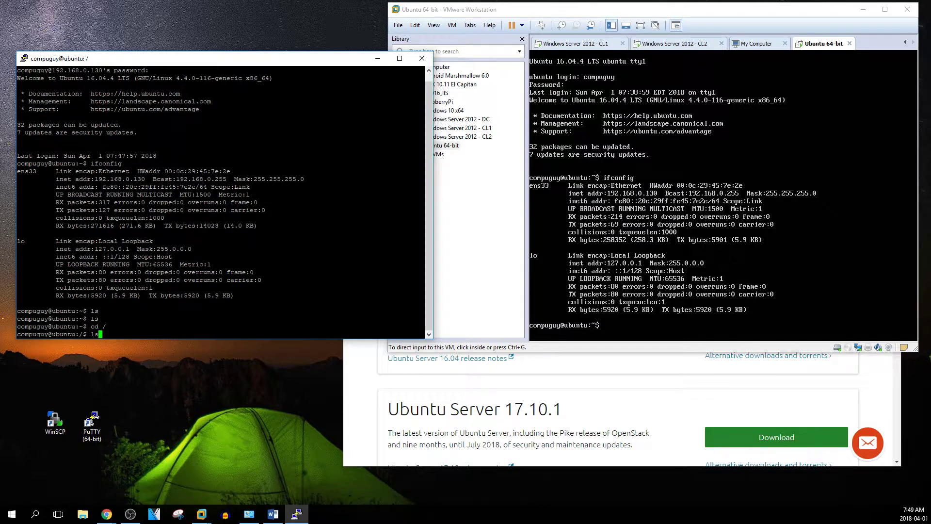
key("Return")
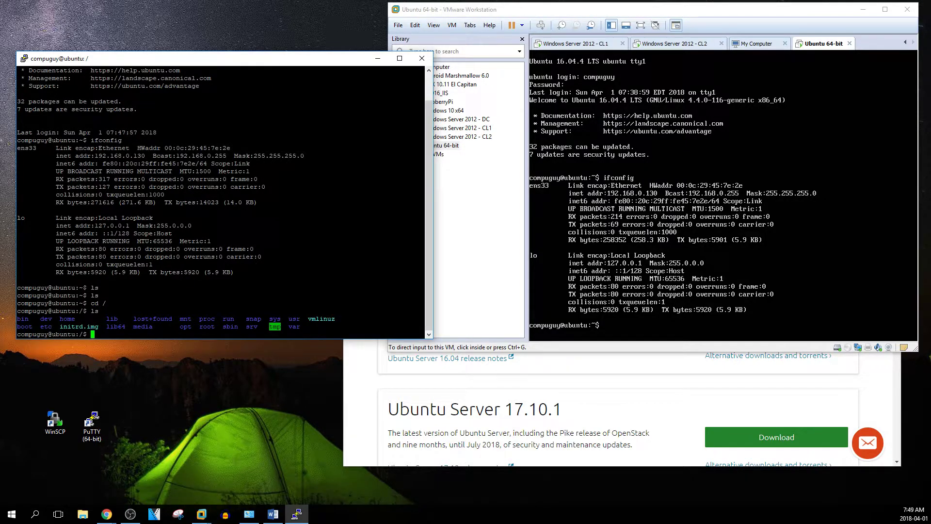
Change to the root directory with cd / in the Ubuntu 64-bit virtual machine console and list it with ls.
left_click(726, 271)
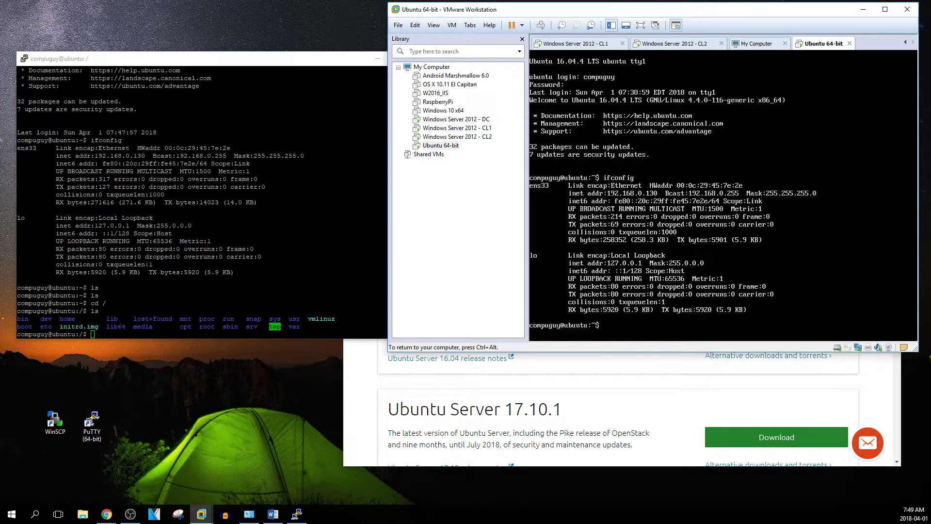
type("cd /")
key("Return")
type("ls")
key("Return")
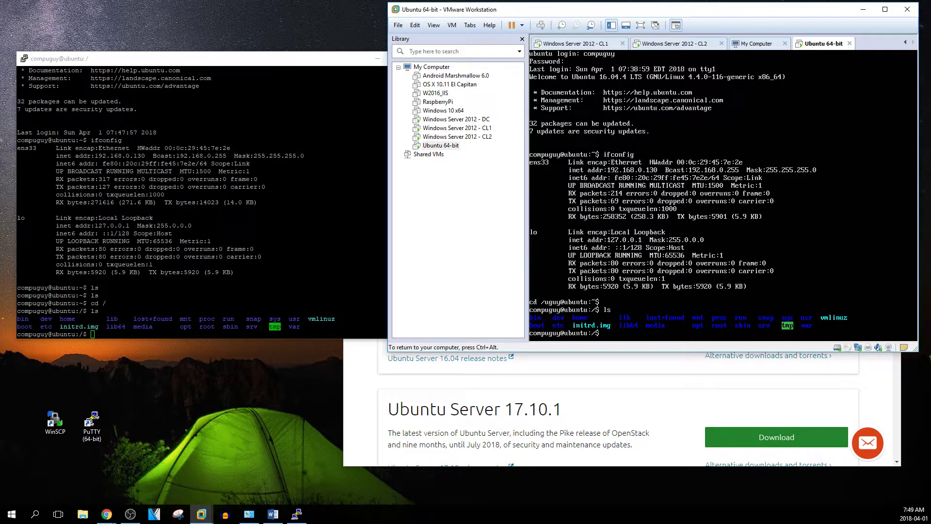
key("ctrl+alt")
key("ctrl+alt")
Run ifconfig in the PuTTY session and highlight the IPv4 address of ens33.
left_click_drag(235, 63, 224, 55)
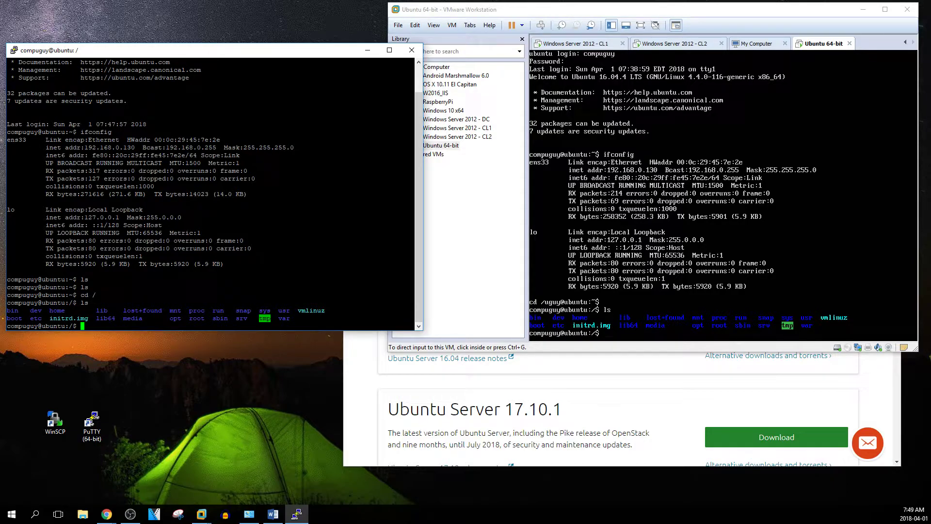
type("ifconfig")
key("Return")
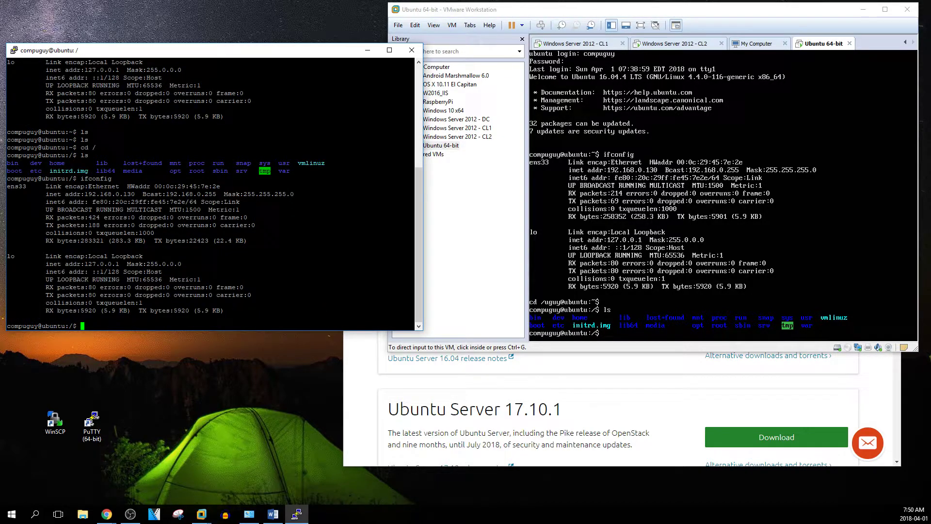
left_click_drag(80, 194, 138, 194)
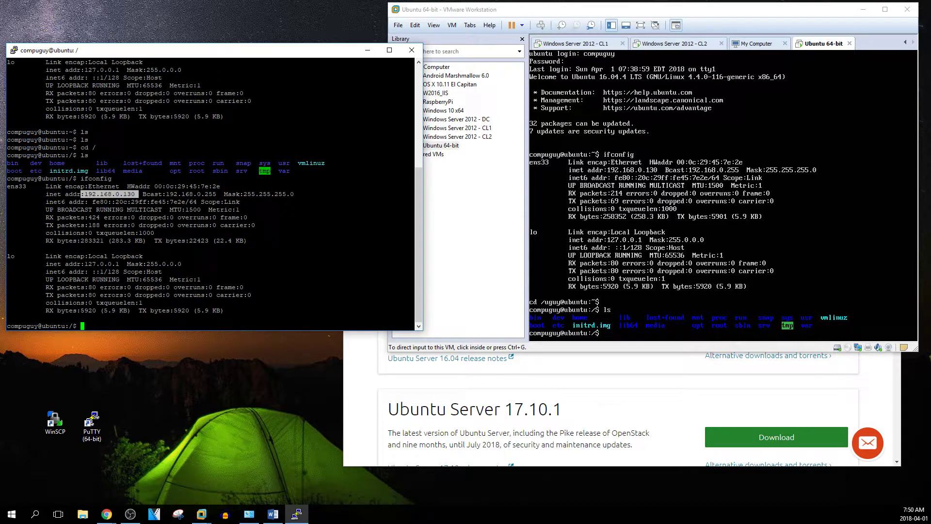
left_click(138, 194)
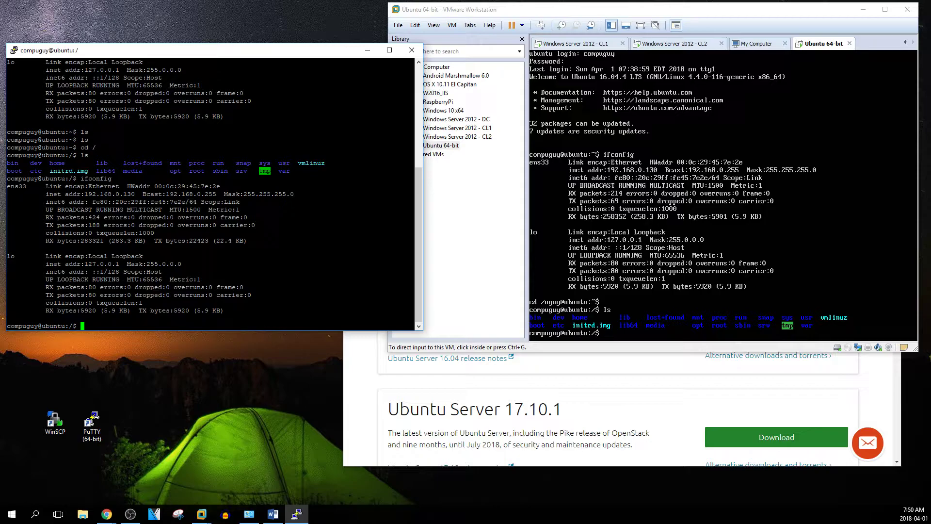
Change to /etc/network/ in the PuTTY session and enter the command sudo nano interfaces without running it.
type("cd /etc/network/interfaces")
key("Return")
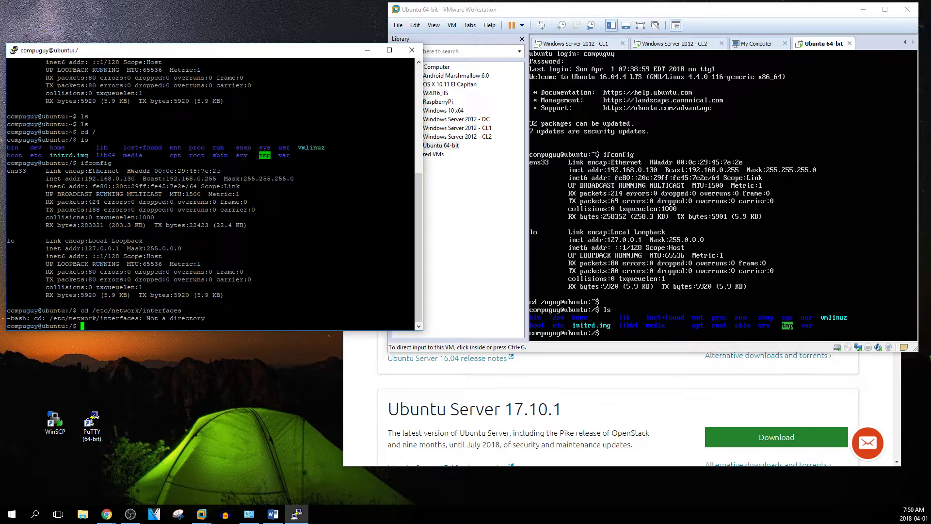
key("Up")
key("BackSpace")
key("BackSpace")
key("BackSpace")
key("BackSpace")
key("BackSpace")
key("BackSpace")
key("BackSpace")
key("BackSpace")
key("BackSpace")
key("BackSpace")
key("BackSpace")
type("/")
key("Return")
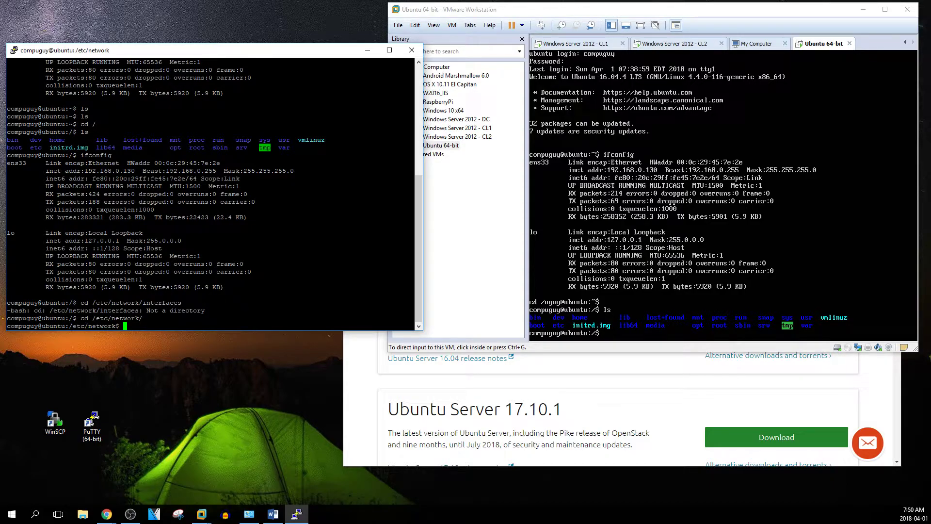
type("sudo nano interfaces")
View /etc/network/interfaces with sudo nano in the Ubuntu 64-bit console, authenticating with the account password, and exit the editor.
left_click(659, 303)
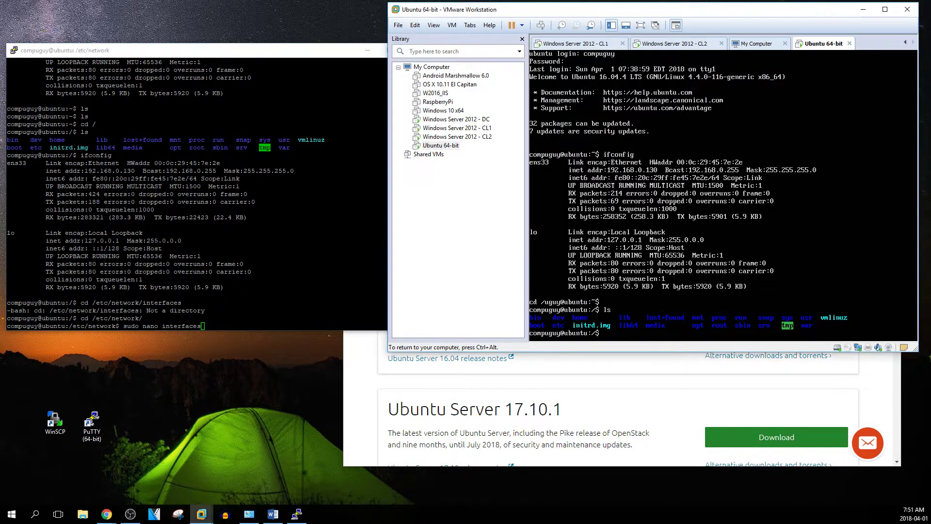
type("sudp")
type(" nano")
type(" /etc")
type("/network")
type("/in")
type("terfaces")
key("Return")
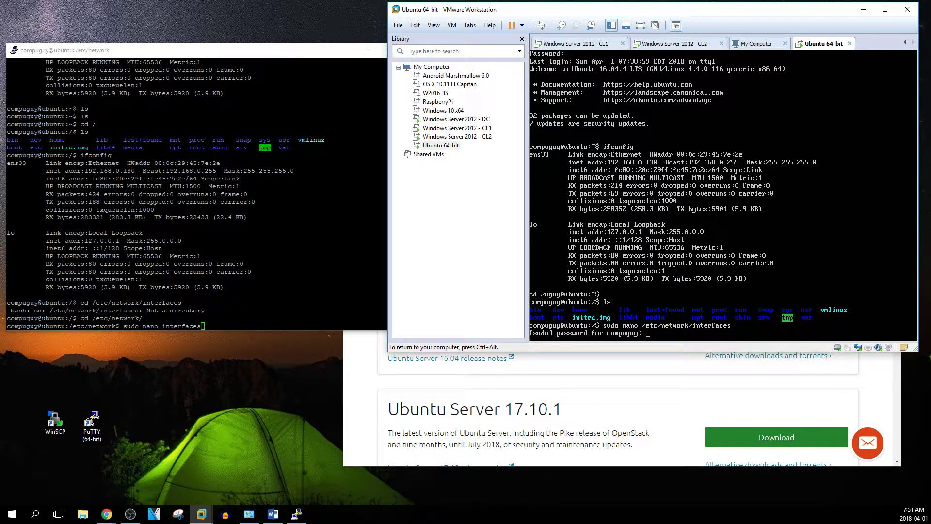
key("Return")
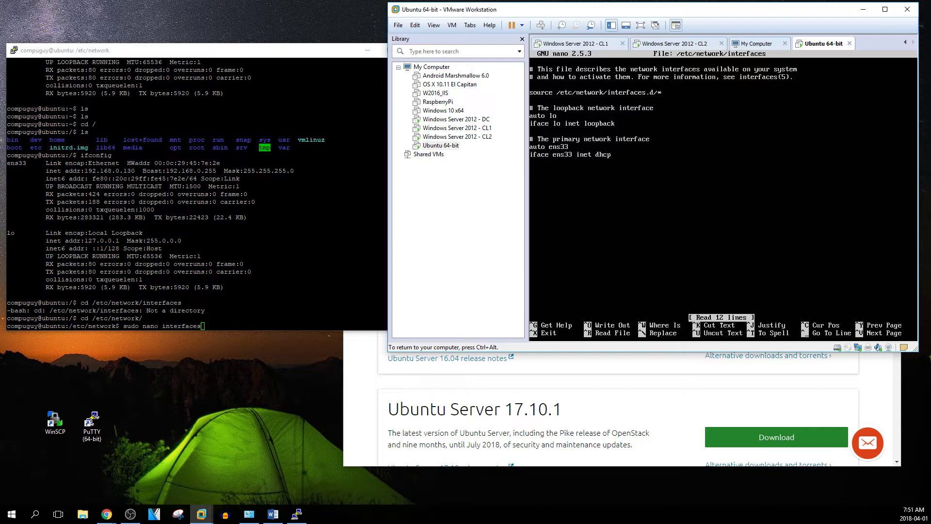
key("ctrl+alt")
left_click(602, 239)
key("ctrl+x")
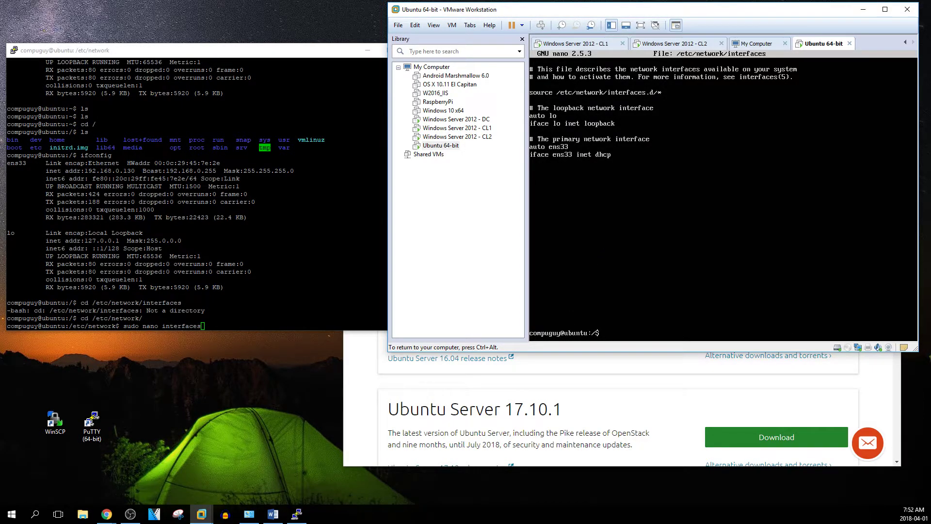
Run the prepared sudo nano interfaces command in the PuTTY session, authenticating with the account password.
key("ctrl+alt")
left_click(291, 232)
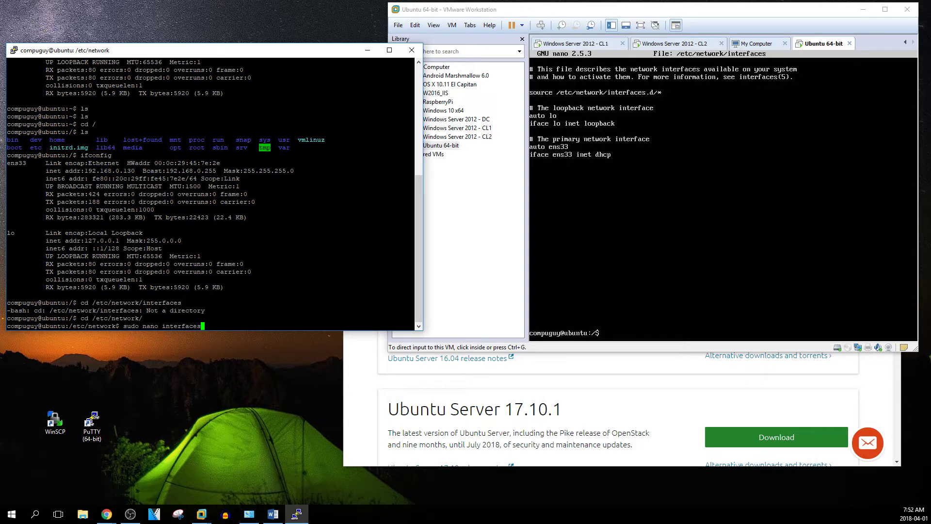
key("Return")
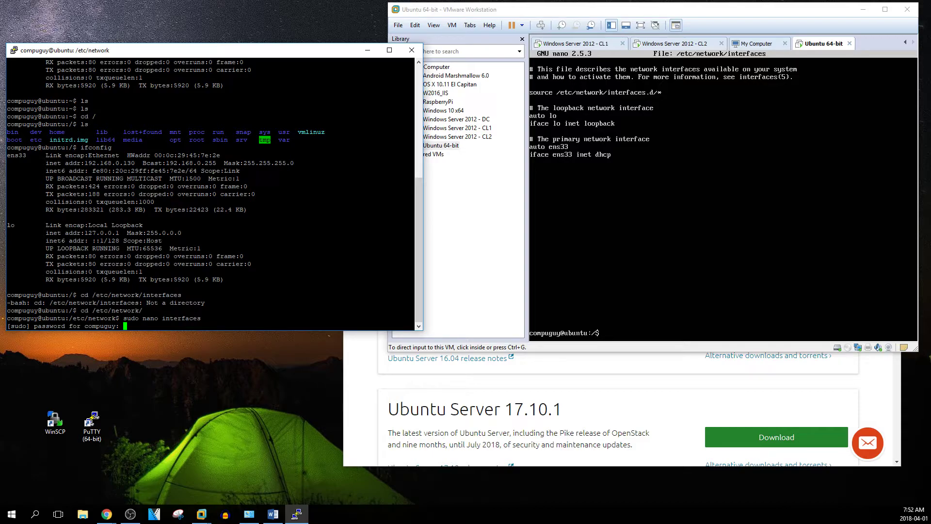
key("Return")
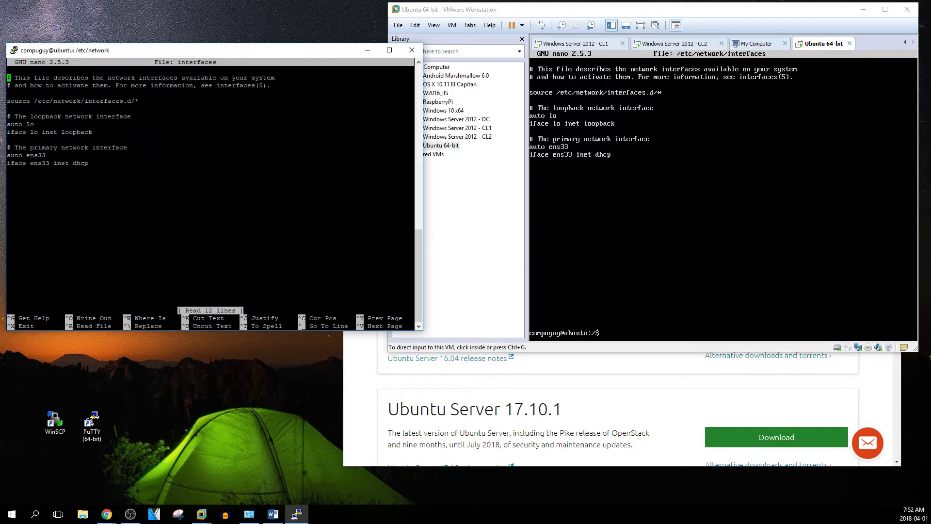
Set the iface ens33 inet line of the interfaces file to static.
key("Down")
key("Down")
key("Down")
key("Down")
key("Down")
key("Down")
key("Down")
key("Down")
key("Down")
key("Down")
key("Right")
key("Right")
key("Right")
key("Right")
key("Right")
key("Right")
key("Right")
key("Right")
key("Right")
key("Down")
key("Left")
key("Left")
key("Left")
key("Left")
key("Left")
key("Left")
key("Left")
key("Left")
key("Left")
key("Right")
key("Right")
key("Right")
key("Right")
key("Right")
key("Right")
key("Right")
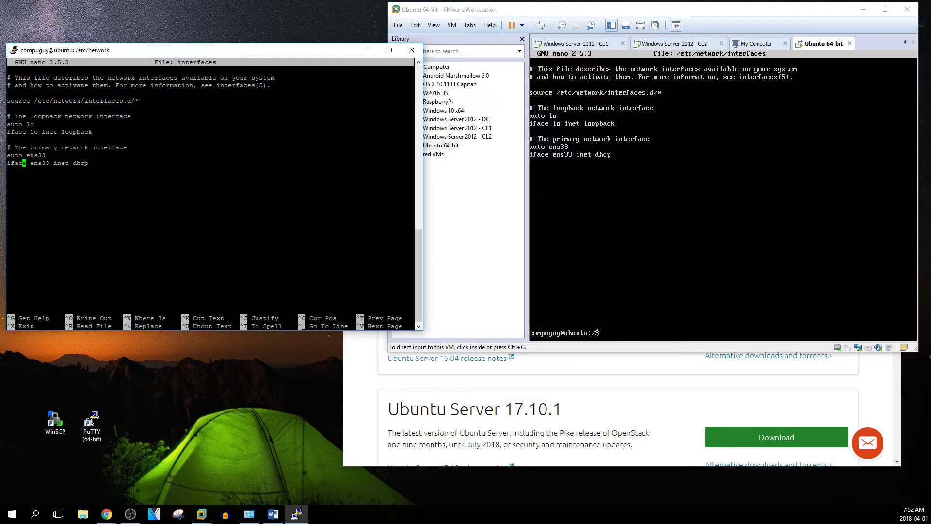
key("Right")
key("Right")
key("Right")
key("Right")
key("Right")
key("Right")
key("Right")
key("Right")
key("Right")
key("Right")
type("static")
key("ctrl+r")
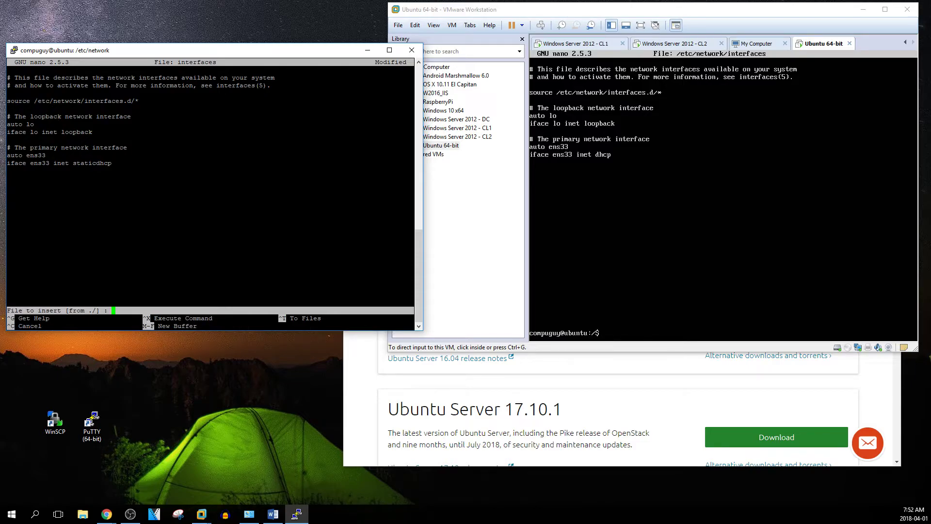
key("ctrl+c")
key("Right")
key("Right")
key("Right")
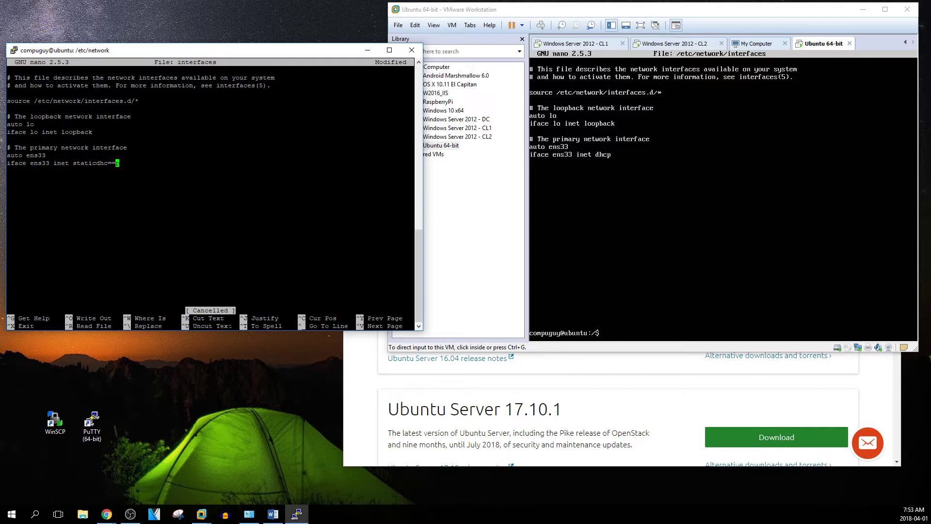
key("BackSpace")
key("BackSpace")
key("BackSpace")
key("BackSpace")
key("BackSpace")
key("Right")
key("BackSpace")
Add an indented line below the iface ens33 line, starting with address 192.168.0. and omitting the last octet.
key("Return")
key("Tab")
type("address 192.1")
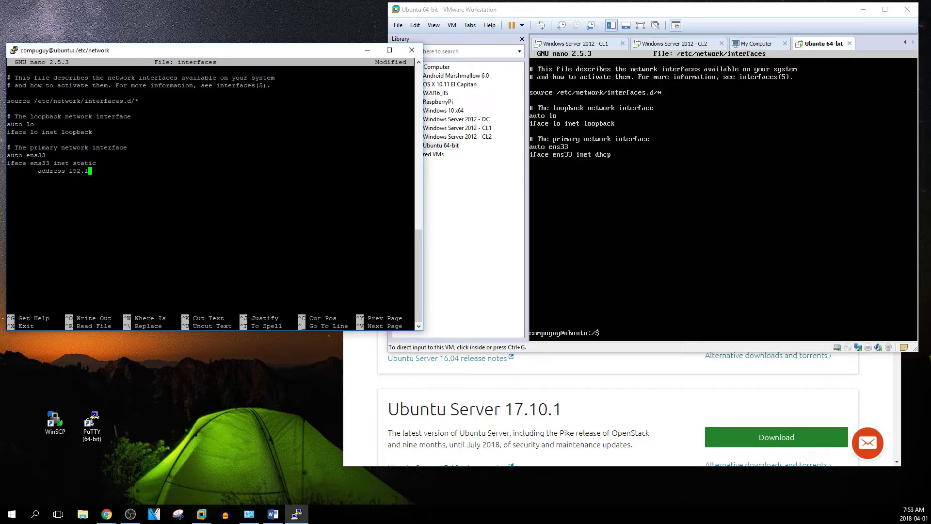
type("68.0.")
Display the Windows Server 2012 - DC virtual machine, and ping dc and dc2012 from a Windows Command Prompt.
double_click(468, 120)
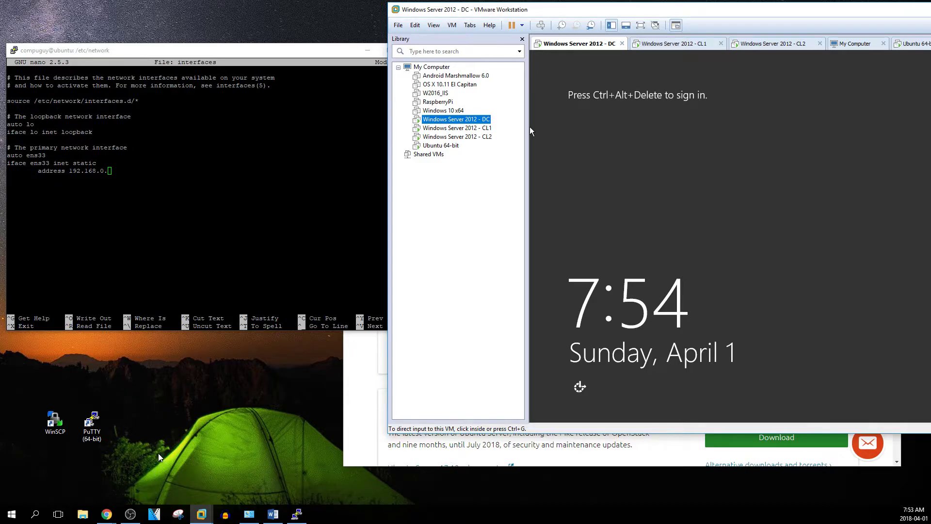
key("super+r")
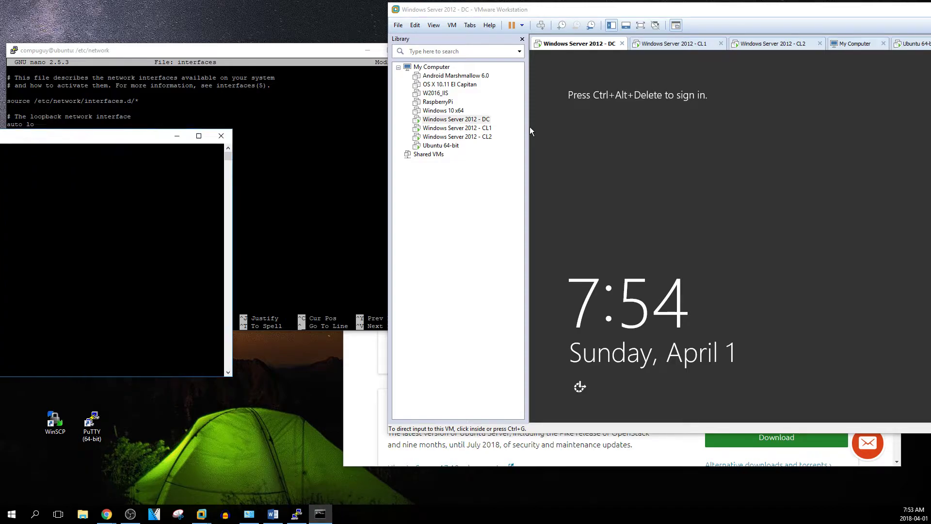
type("ping dc")
key("Return")
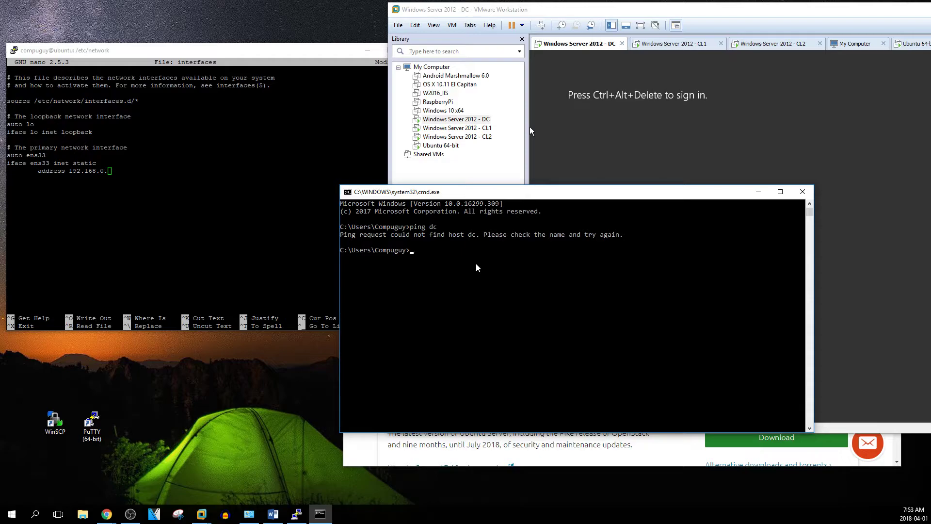
type("ping dc2012")
key("Return")
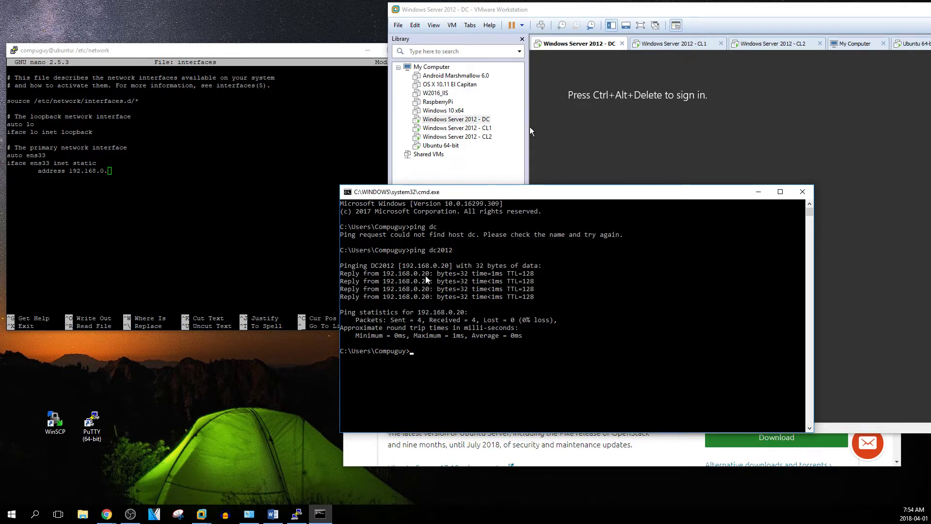
Ping 192.168.0.23 from the Command Prompt to check whether the address is free.
type("ping 192.168.0.")
type("23")
key("Return")
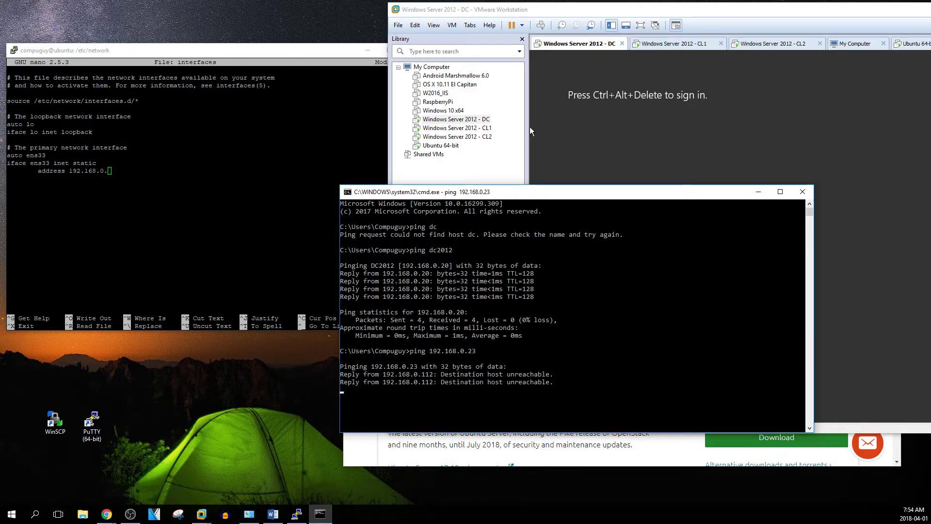
Complete the ens33 address as 192.168.0.23, rearrange the Command Prompt and PuTTY windows, and display the Ubuntu 64-bit virtual machine again.
left_click(262, 252)
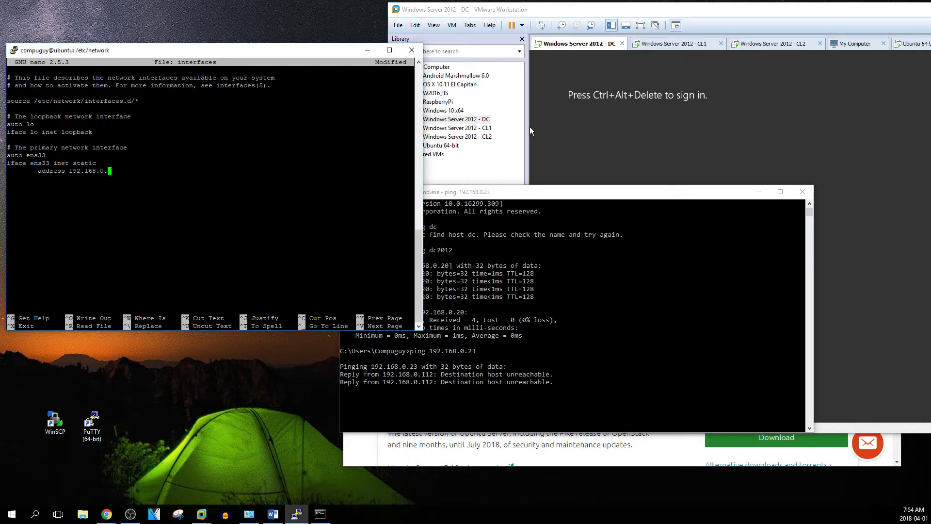
type("23")
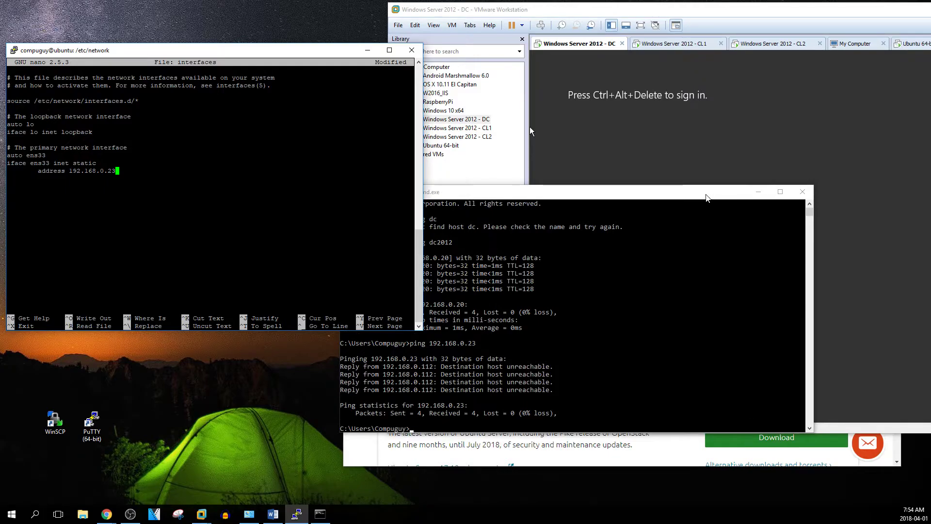
left_click(705, 194)
left_click_drag(704, 196, 830, 258)
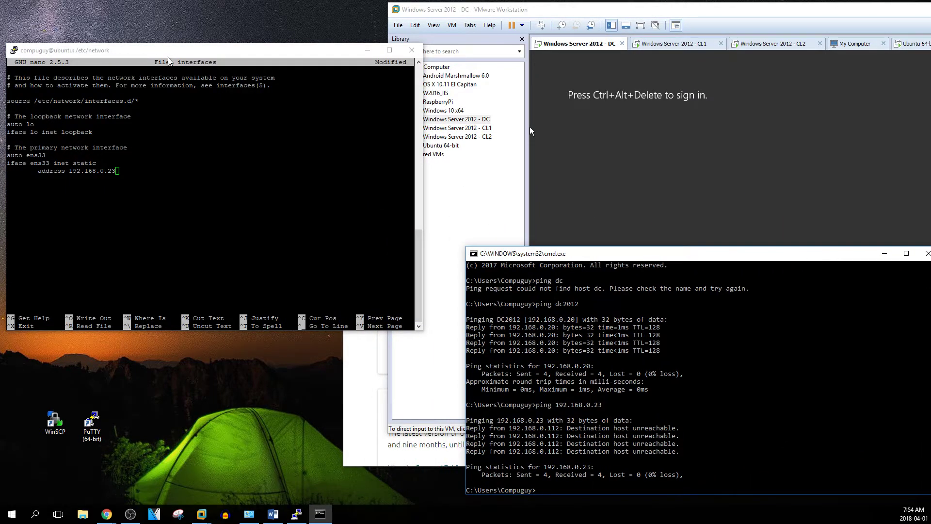
left_click_drag(173, 54, 186, 46)
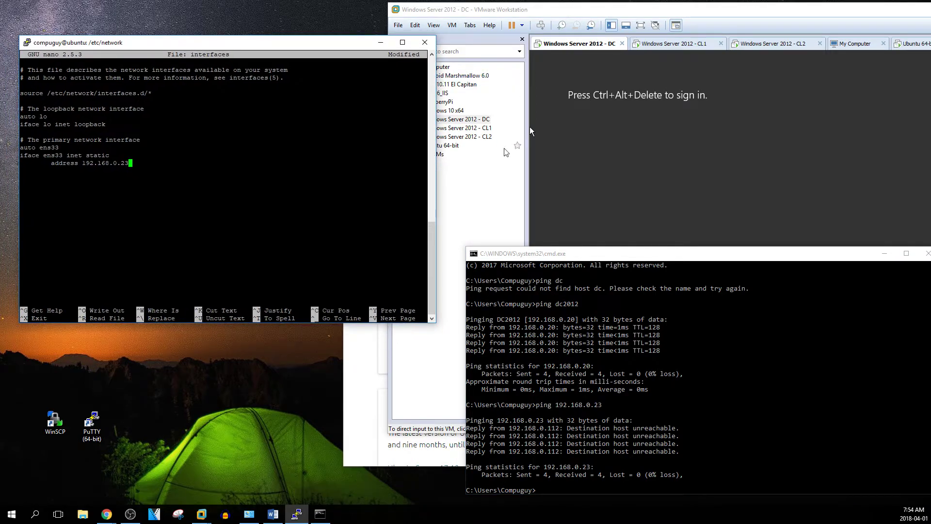
left_click(446, 145)
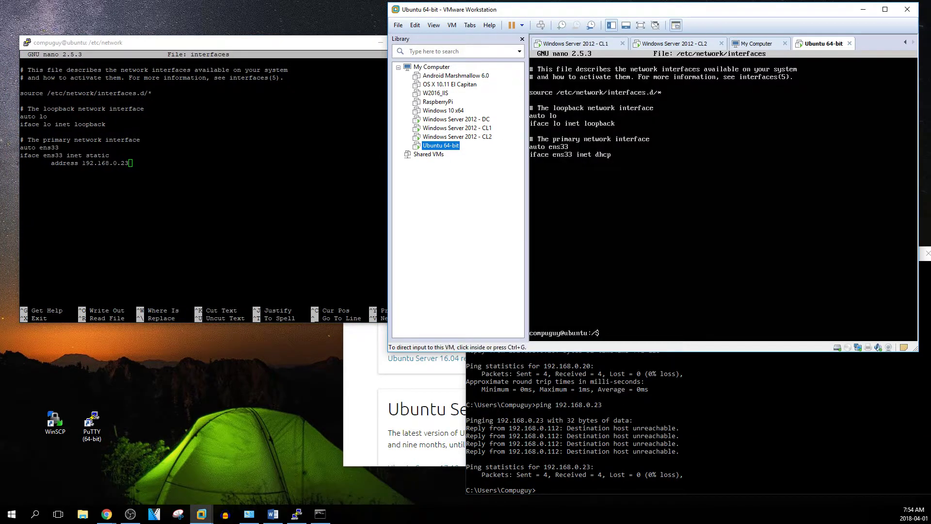
key("alt+Tab")
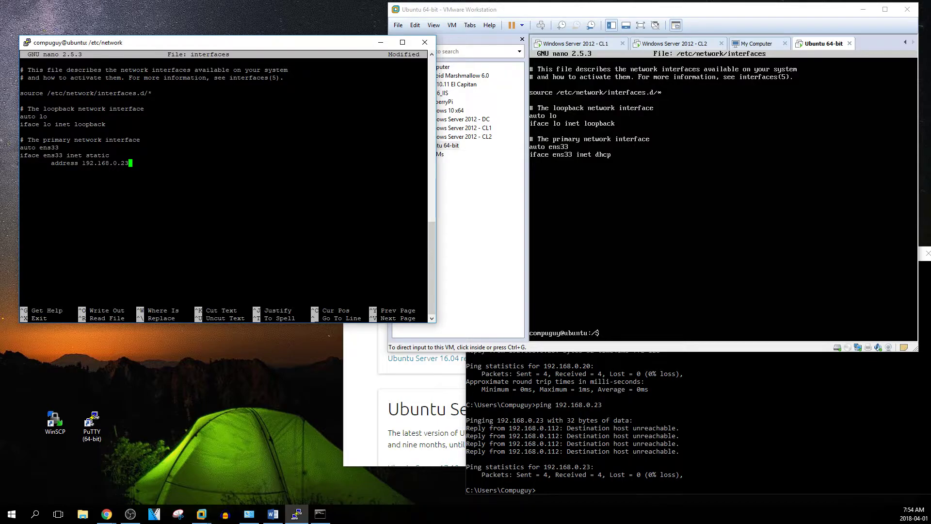
Add indented lines netmask 255.255.255.0 and network 192.168.0.0 below the address in the interfaces file.
key("Return")
key("Tab")
type("netma")
key("BackSpace")
key("BackSpace")
type("mask 255.255.255.0")
key("Return")
key("Tab")
type("netwi")
key("BackSpace")
type("ork 192.168.0.0")
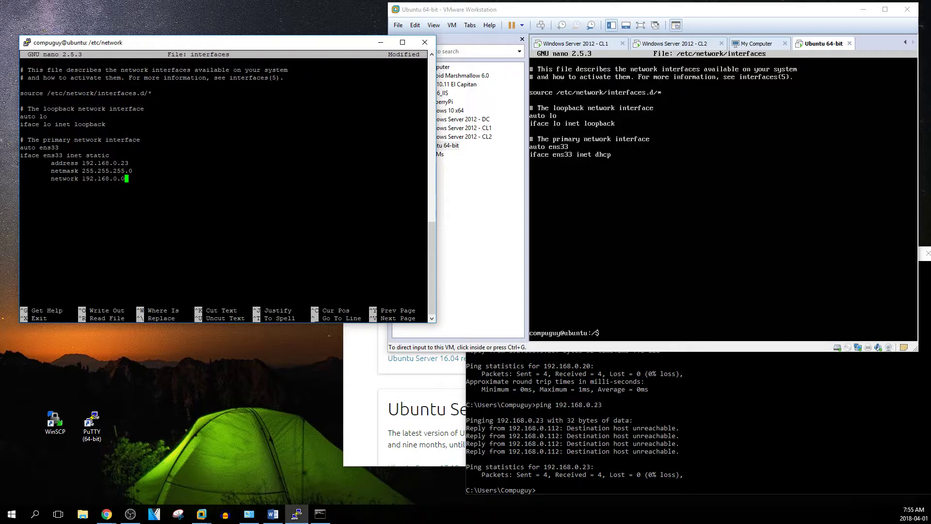
Add an indented gateway 192.168.0.1 line and start a dns-nameservers line below it.
key("Return")
key("Tab")
type("gateway 192.168.0.1")
key("Return")
key("Tab")
type("dns-")
type("nameservers")
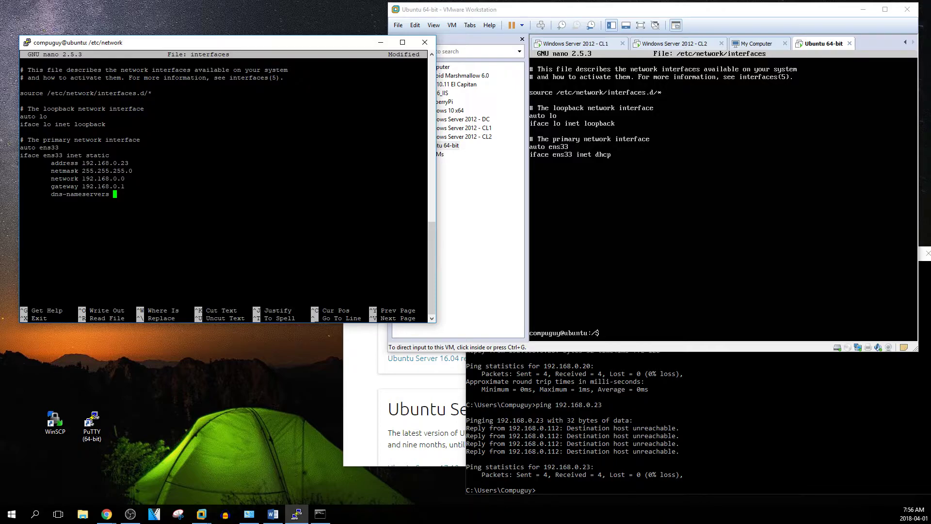
type("8.8.8.8")
key("BackSpace")
key("BackSpace")
key("BackSpace")
key("BackSpace")
key("BackSpace")
key("BackSpace")
key("BackSpace")
Examine the earlier ping output for dc2012 and 192.168.0.23 in the Command Prompt window.
left_click(745, 413)
scroll(747, 413, "up", 1)
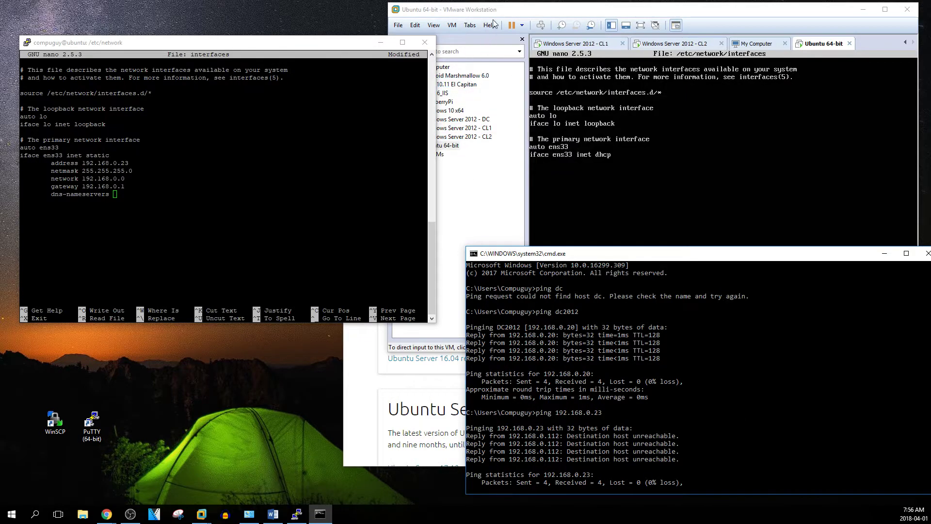
left_click(512, 14)
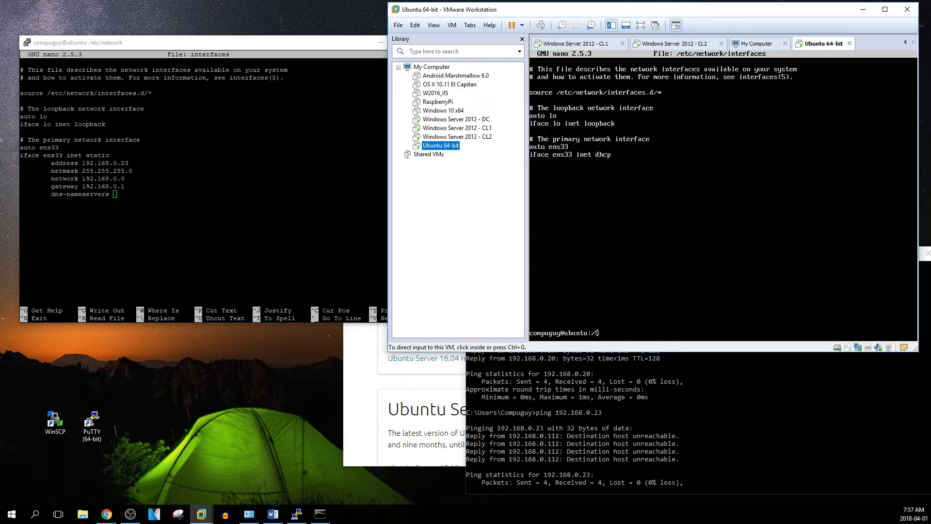
left_click(752, 377)
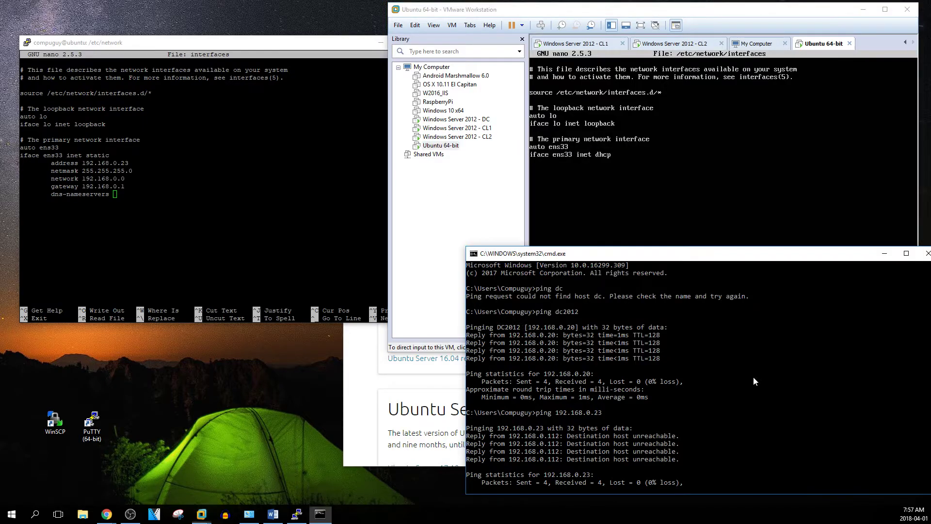
Set dns-nameservers to 192.168.0.20 in the interfaces file, save it under the same name and exit nano.
left_click(277, 213)
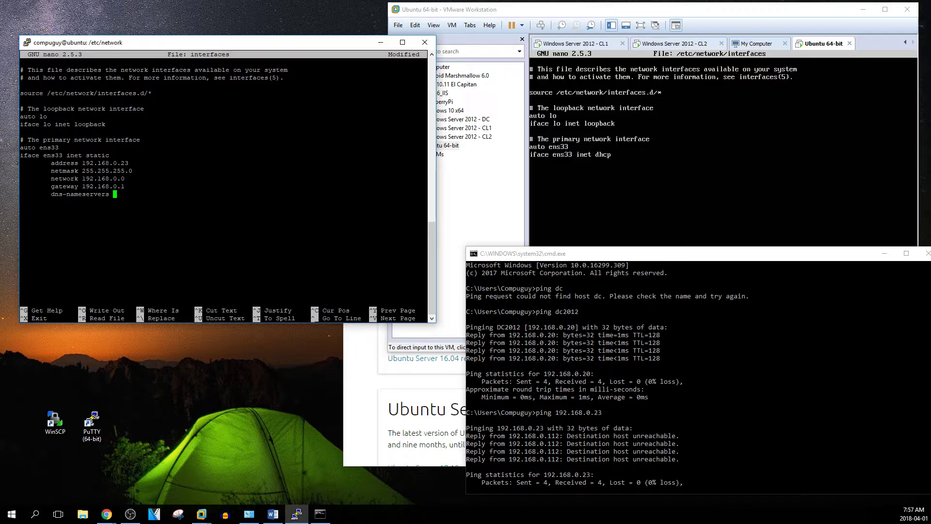
type("192.168.0.20")
key("Return")
key("ctrl+x")
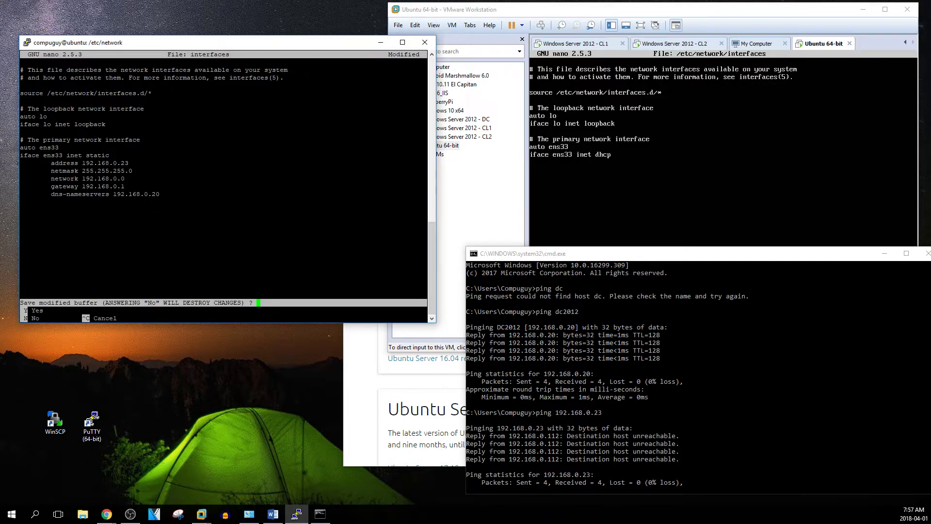
key("y")
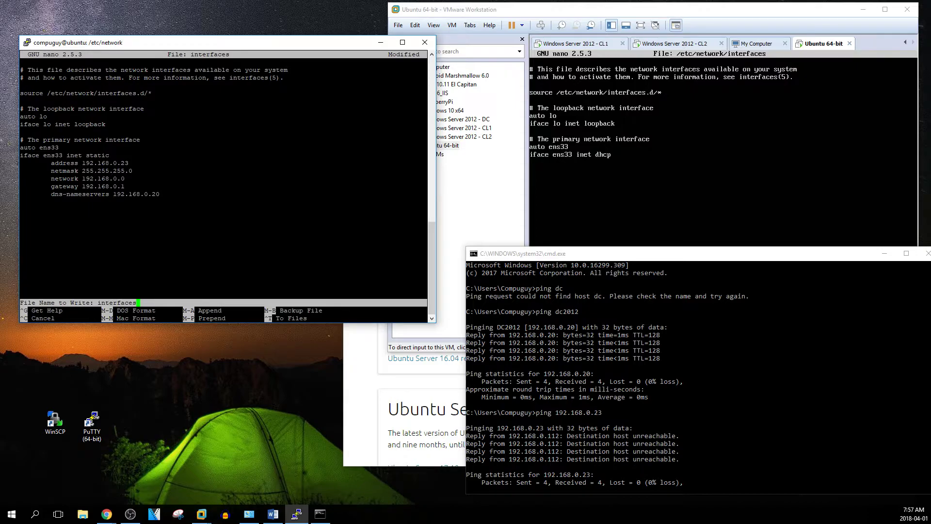
key("Return")
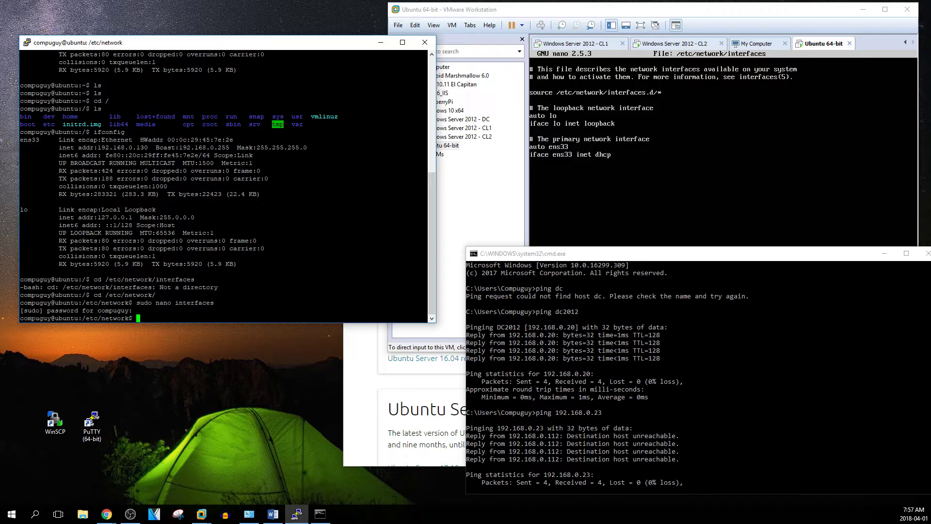
Enter the command sudo service networking restart at the PuTTY prompt without running it.
key("alt+Tab")
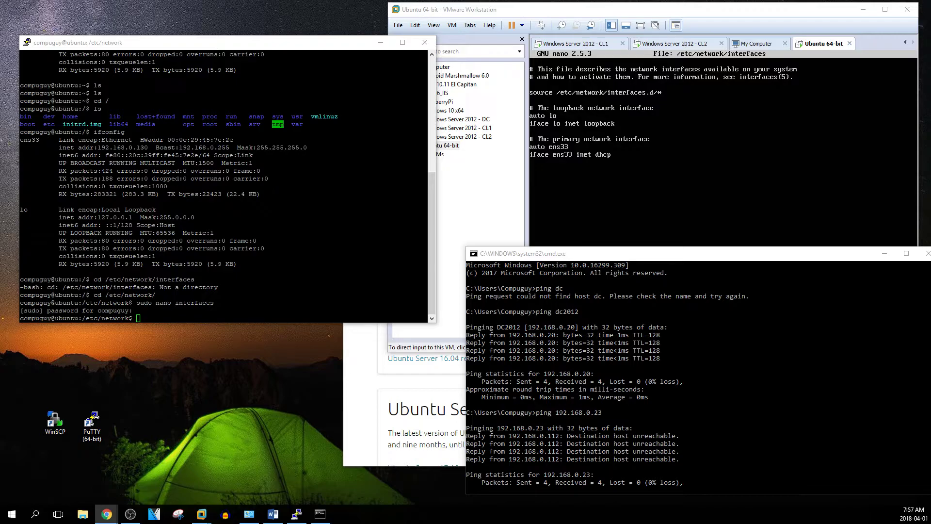
left_click(186, 291)
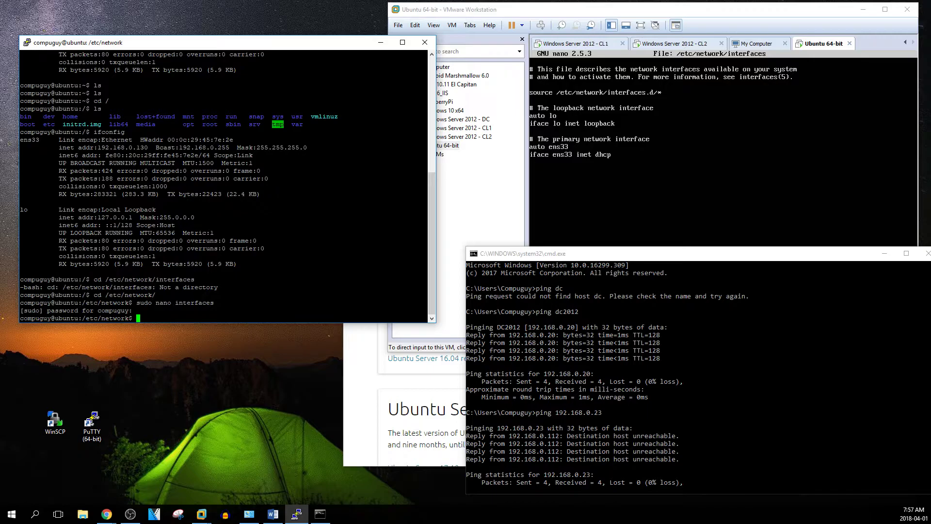
type("sudo service networking restart")
Exit nano in the Ubuntu VM console, check the network interfaces with ifconfig and return to the PuTTY session.
left_click(616, 203)
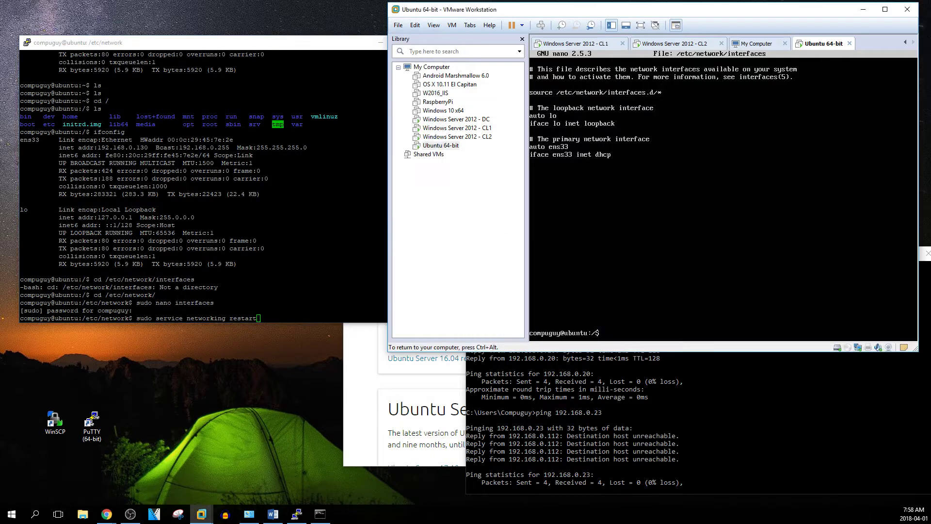
type("ifconfig")
key("Return")
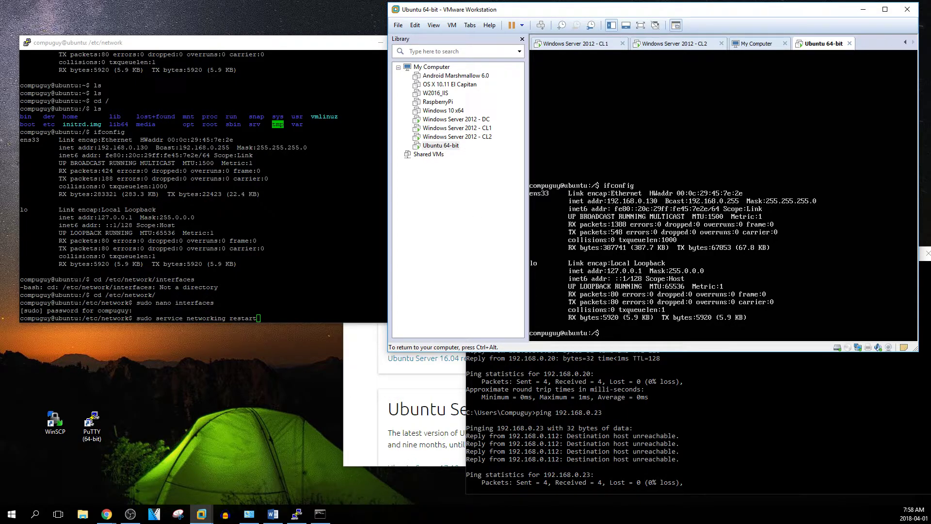
key("ctrl+alt")
key("alt+Tab")
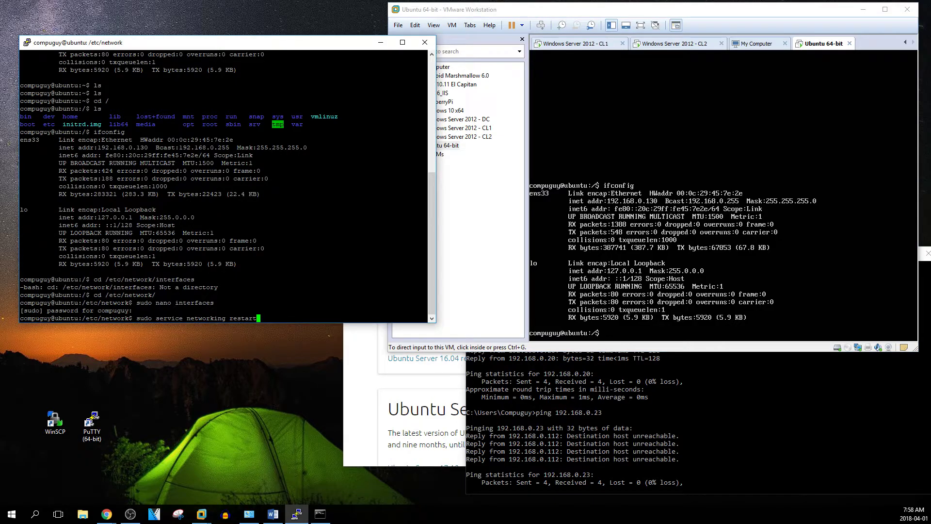
Run the prepared networking restart in PuTTY and check ifconfig again in the VM console.
key("Return")
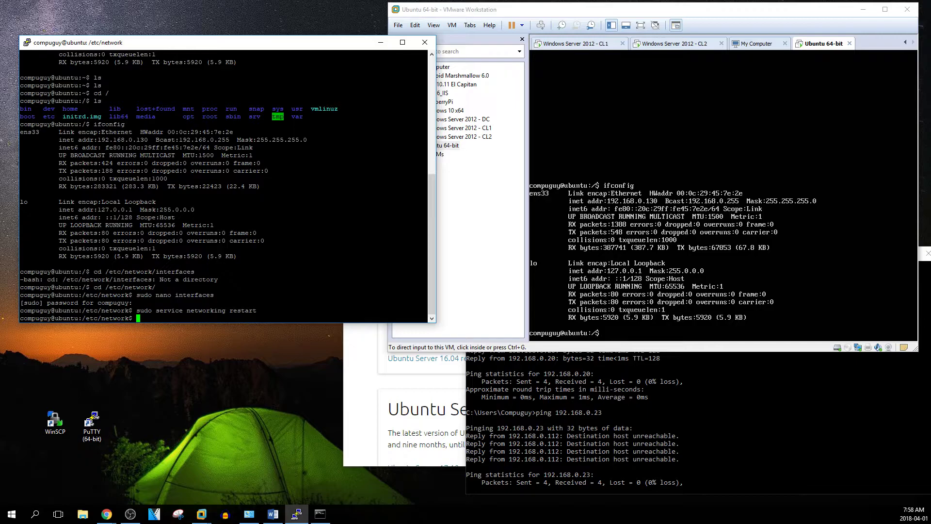
key("alt+Tab")
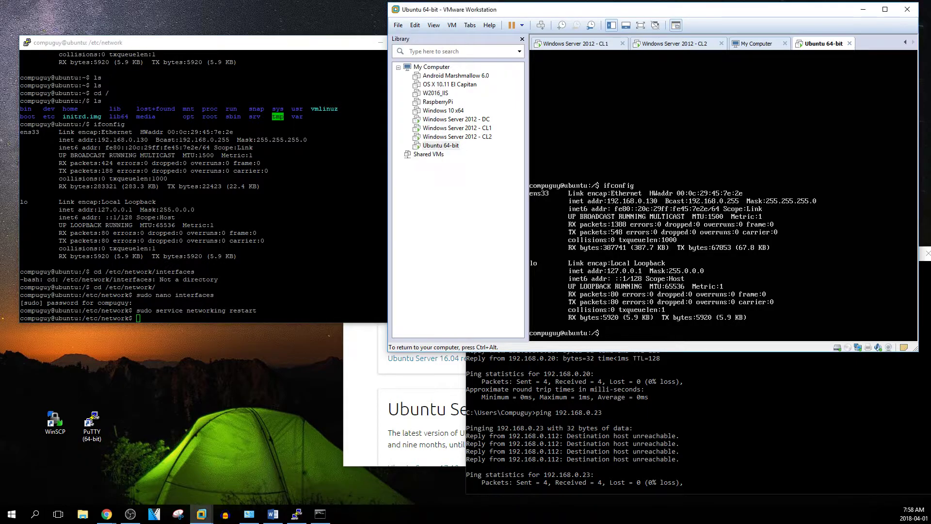
key("Up")
key("Return")
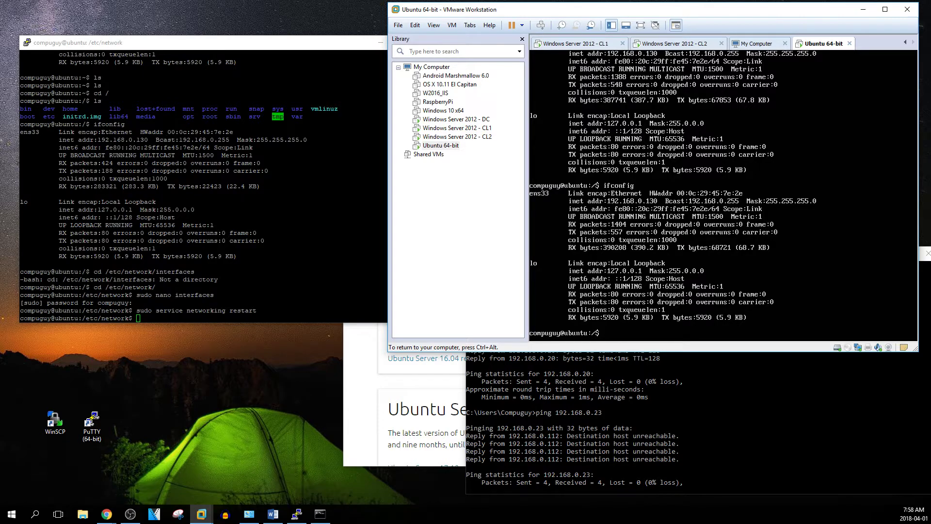
key("ctrl+alt")
key("alt+Tab")
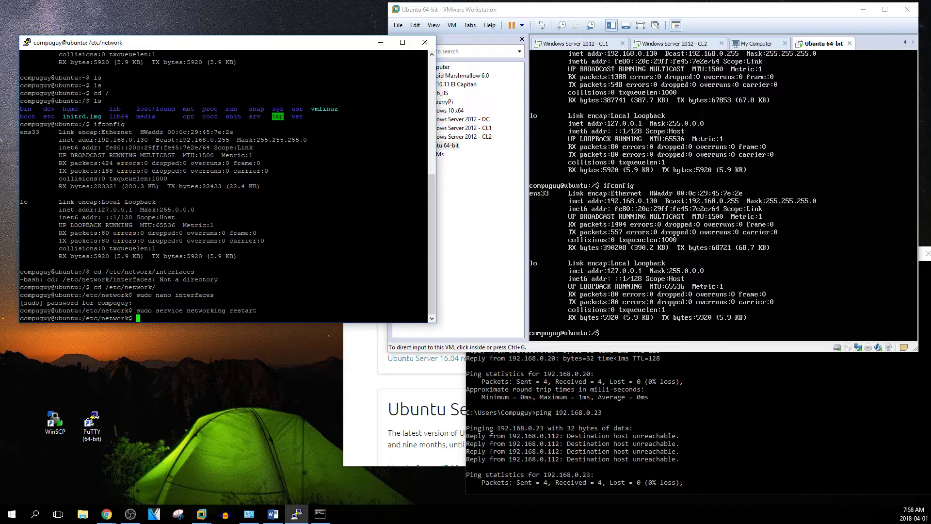
Recall ifconfig from the PuTTY session's command history and run it to inspect the ens33 address.
key("Up")
key("Up")
key("Up")
key("Up")
key("Up")
key("Return")
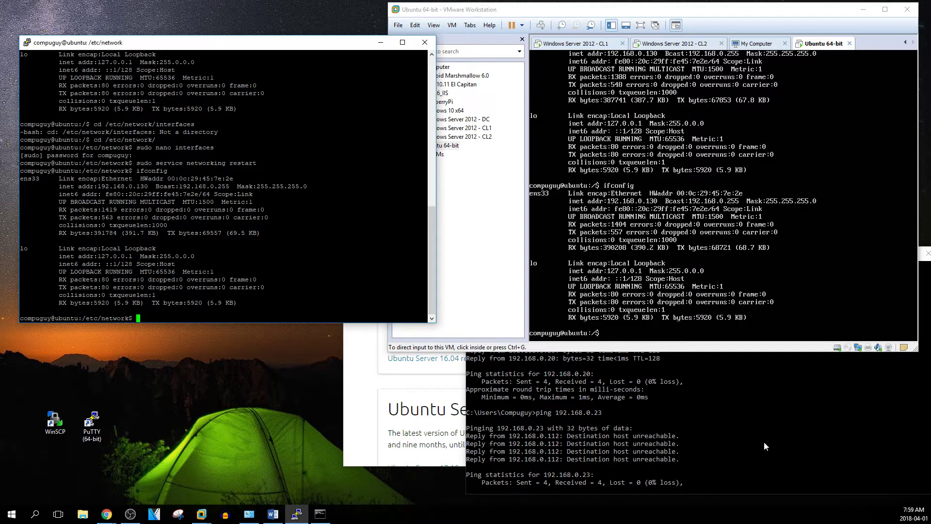
Ping 192.168.0.23 again from the Windows Command Prompt.
left_click(748, 431)
key("Up")
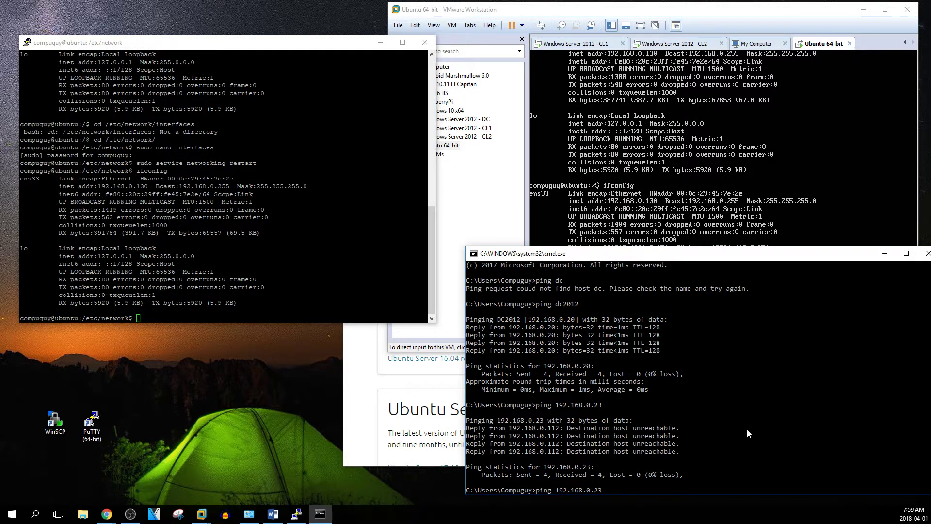
key("Return")
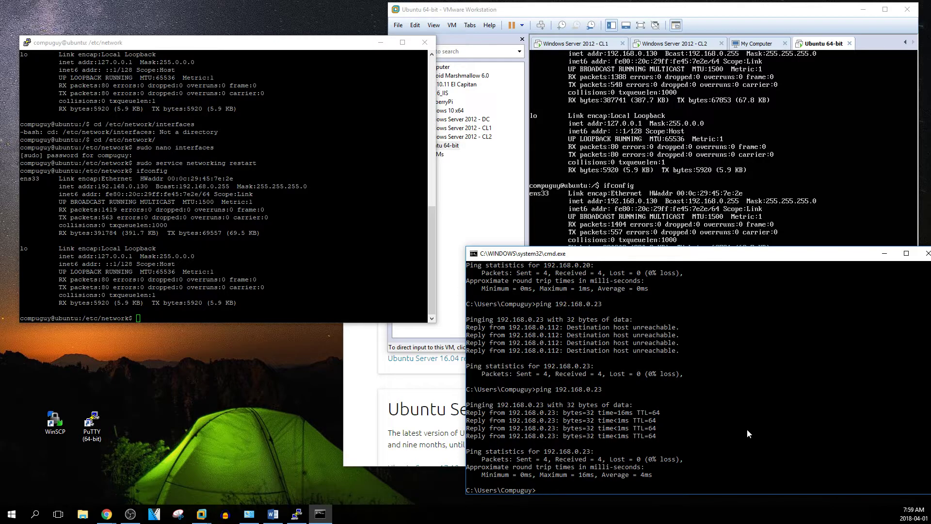
Open a new PuTTY SSH session to 192.168.0.23 on port 22 and accept the server's host key.
left_click(88, 424)
double_click(88, 425)
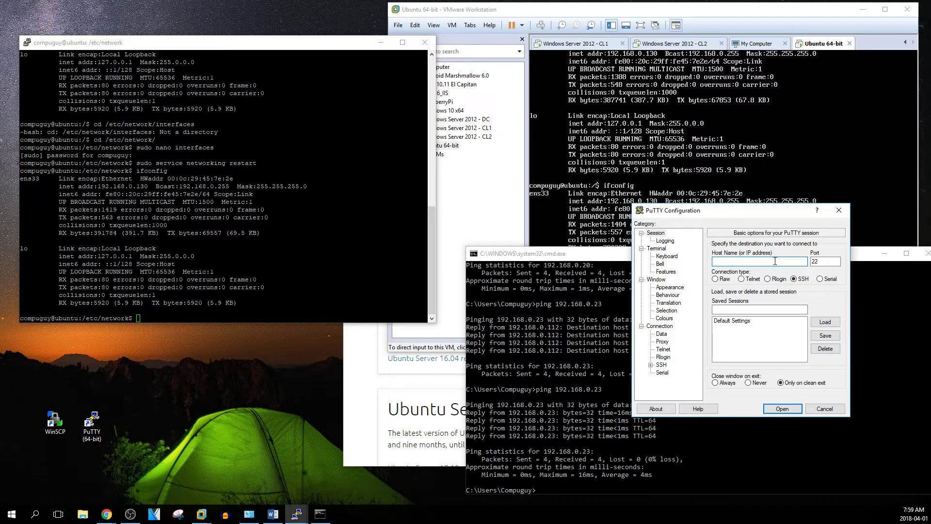
type("192.168.0.23")
left_click(782, 410)
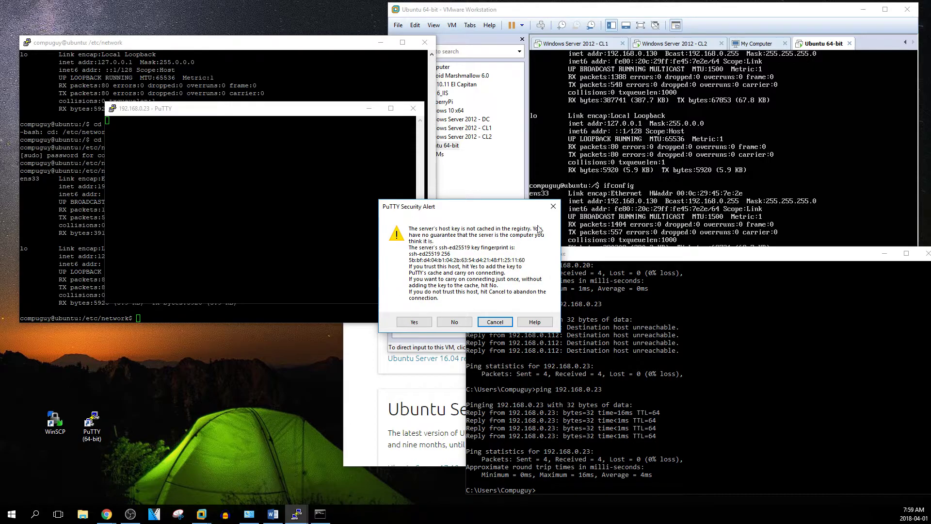
left_click(414, 322)
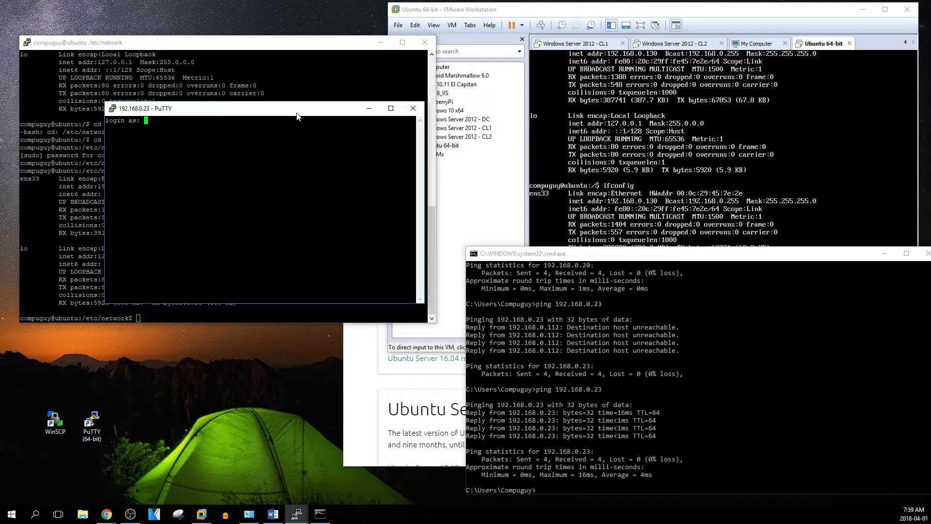
Move the new PuTTY window lower and log in with the account's username and password.
left_click_drag(299, 115, 304, 221)
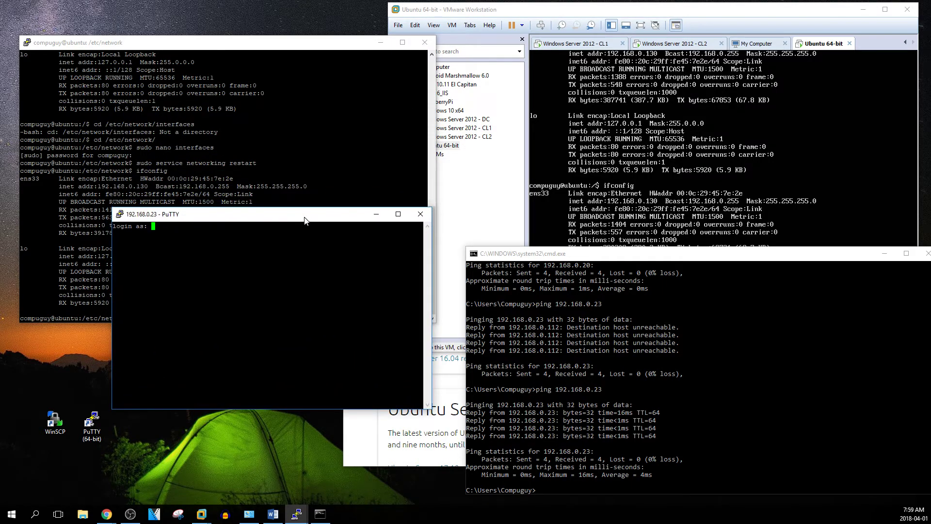
type("compuguy")
key("Return")
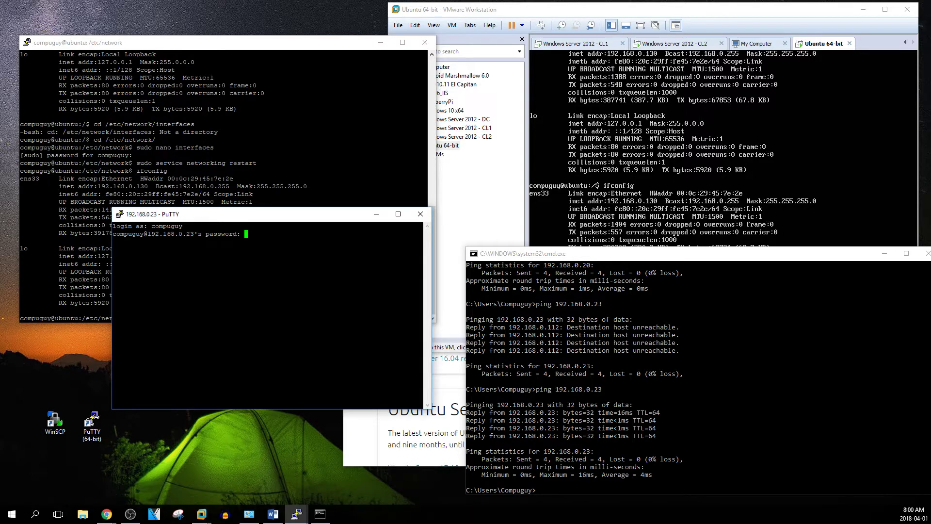
key("Return")
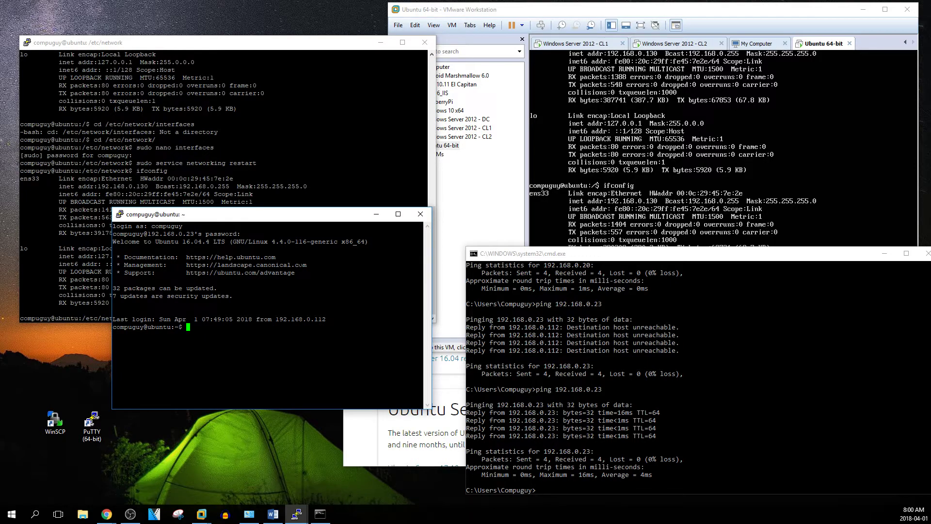
Run ifconfig in the new SSH session and place its window beside the first PuTTY window.
type("ifconfig")
key("Return")
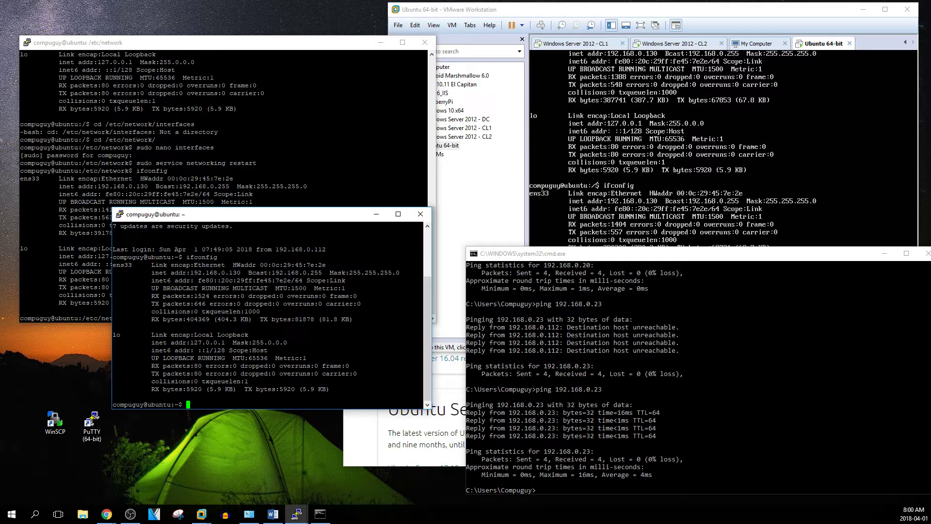
left_click_drag(292, 220, 613, 129)
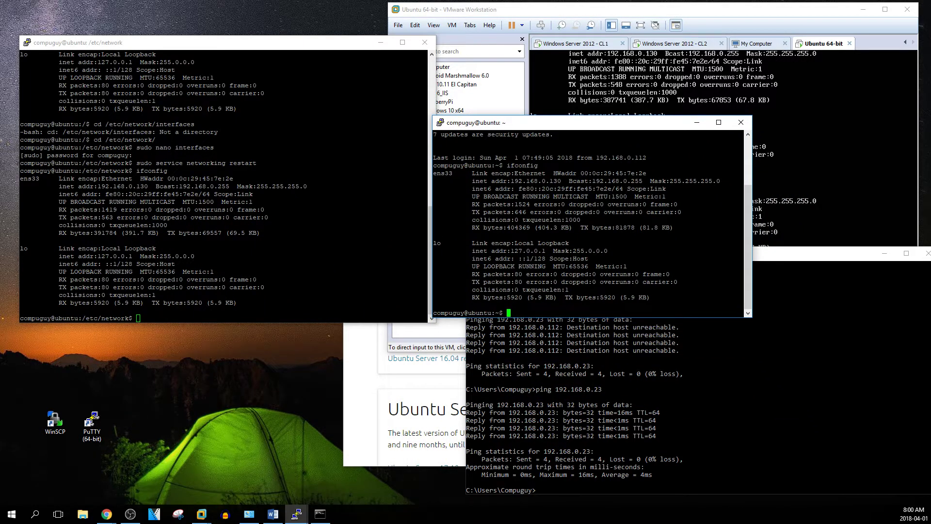
Rerun sudo service networking restart in the first PuTTY session.
left_click(320, 243)
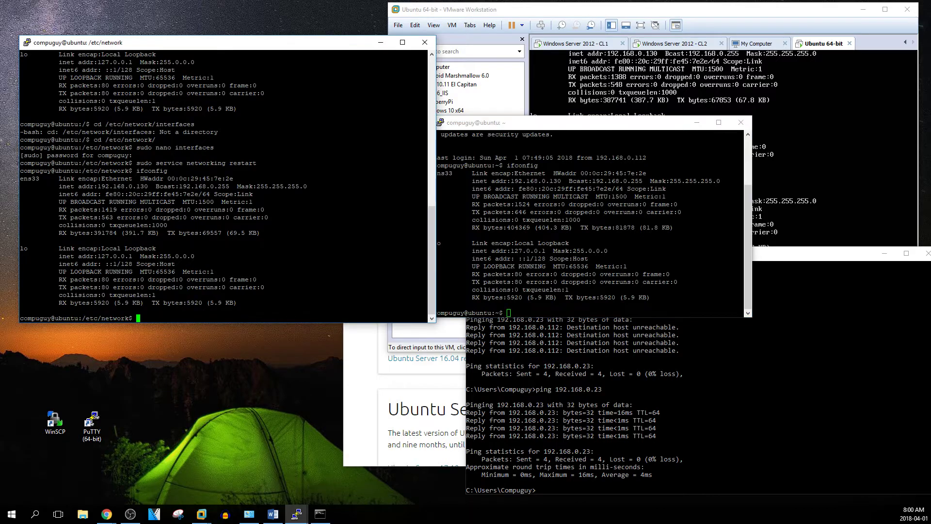
key("Up")
key("Up")
key("Return")
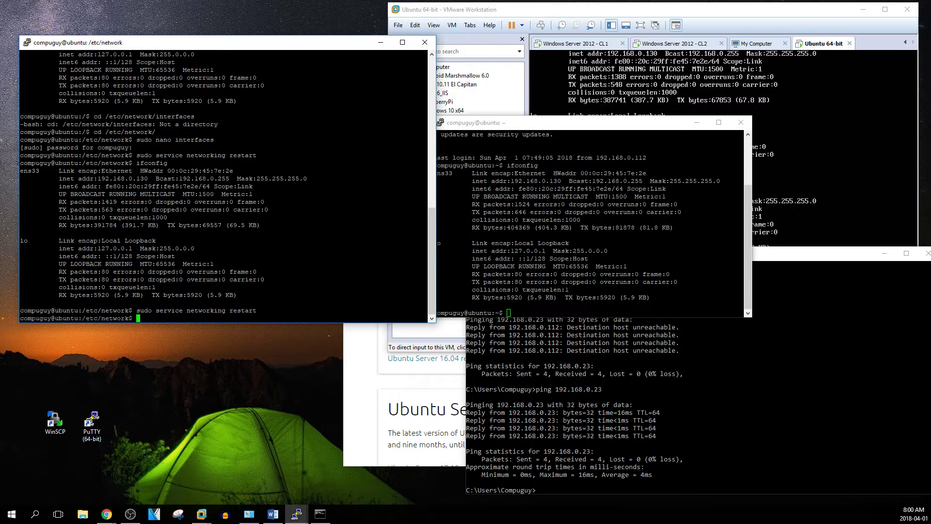
Recall and run ifconfig in the first PuTTY session to recheck the interface addresses.
key("Up")
key("Up")
key("Up")
key("Down")
key("Return")
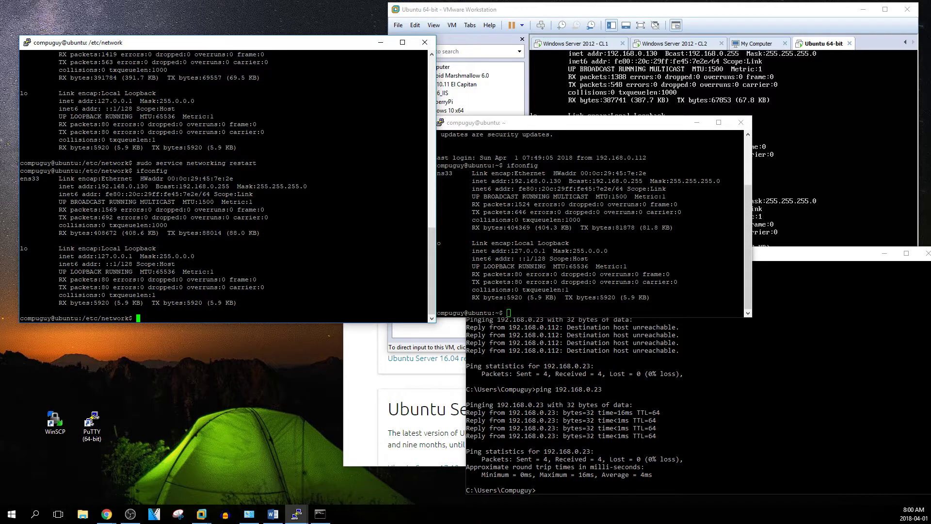
Reboot the server with sudo reboot and bring the VMware window forward to watch the virtual machine restart.
type("sudo reboot")
key("Return")
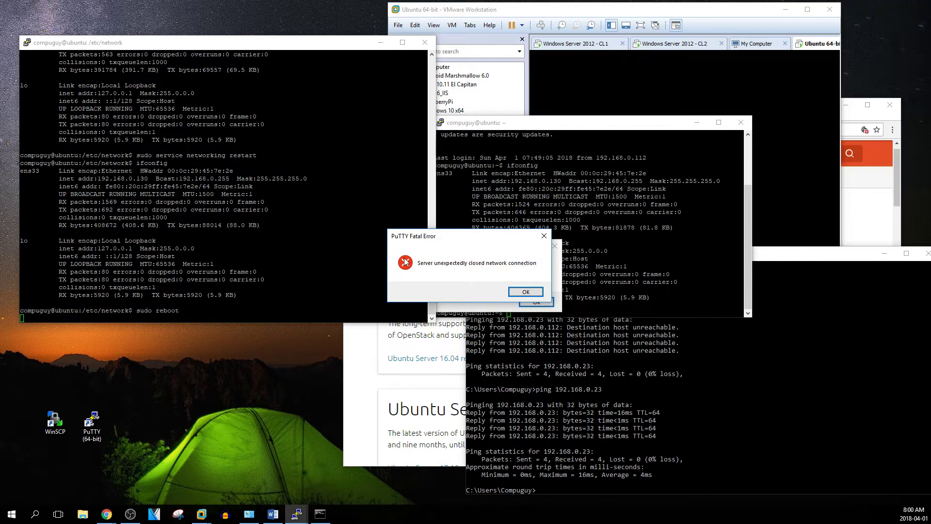
left_click(721, 15)
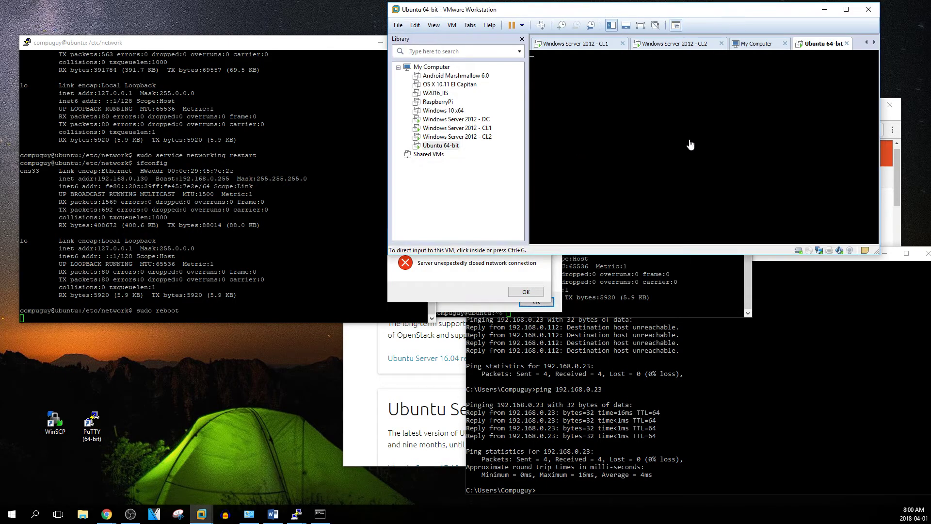
Dismiss both PuTTY connection errors, close the first inactive session and move the remaining PuTTY window off the VMware console.
left_click(490, 315)
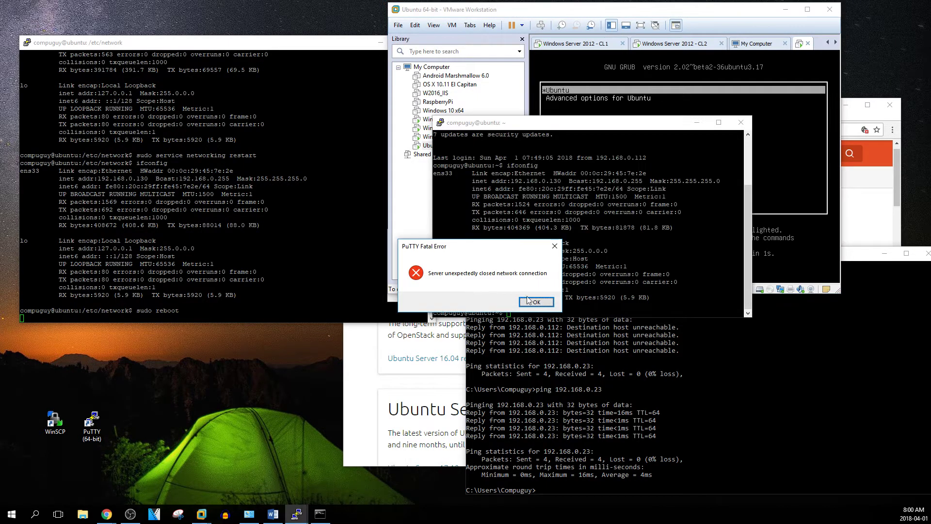
left_click(339, 47)
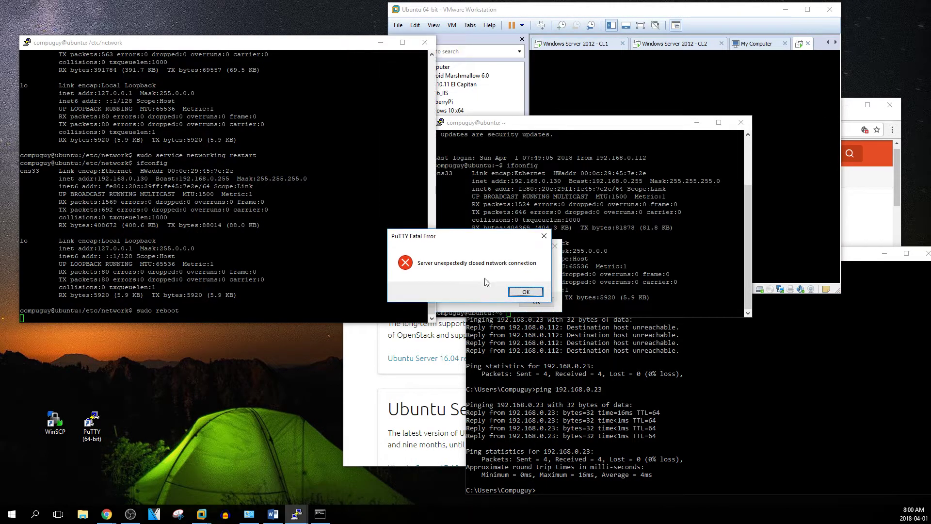
left_click(524, 292)
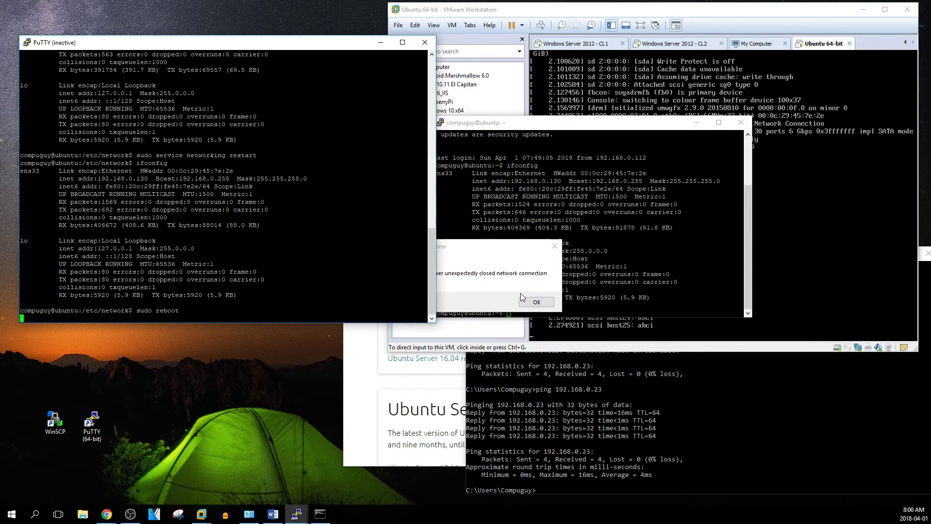
left_click(428, 45)
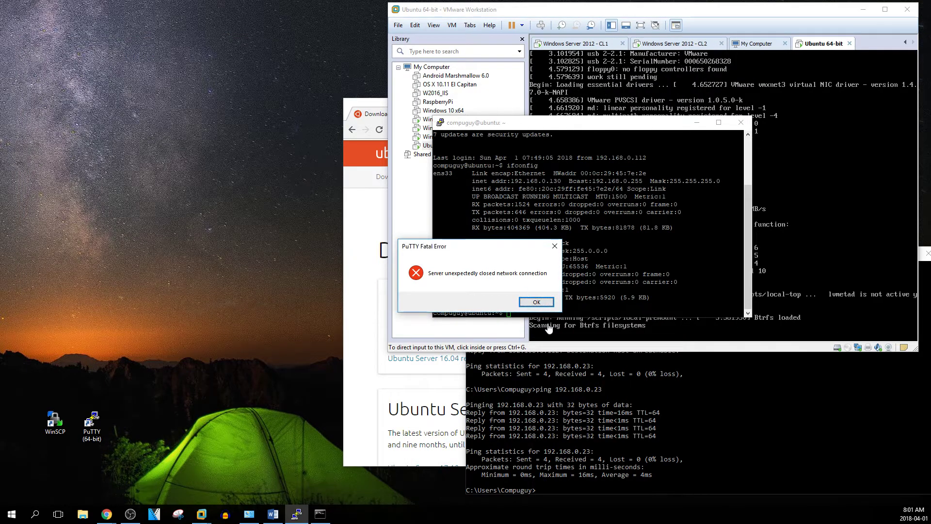
left_click(536, 302)
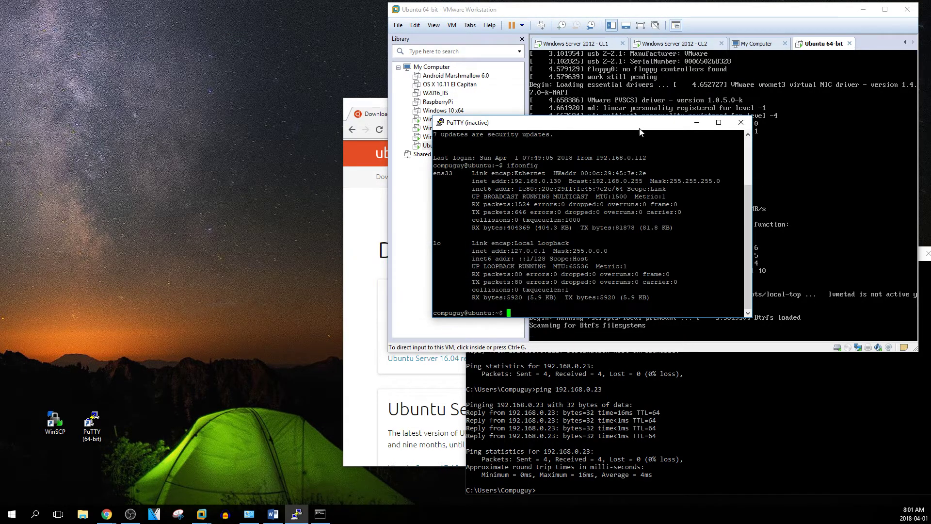
left_click_drag(637, 129, 246, 104)
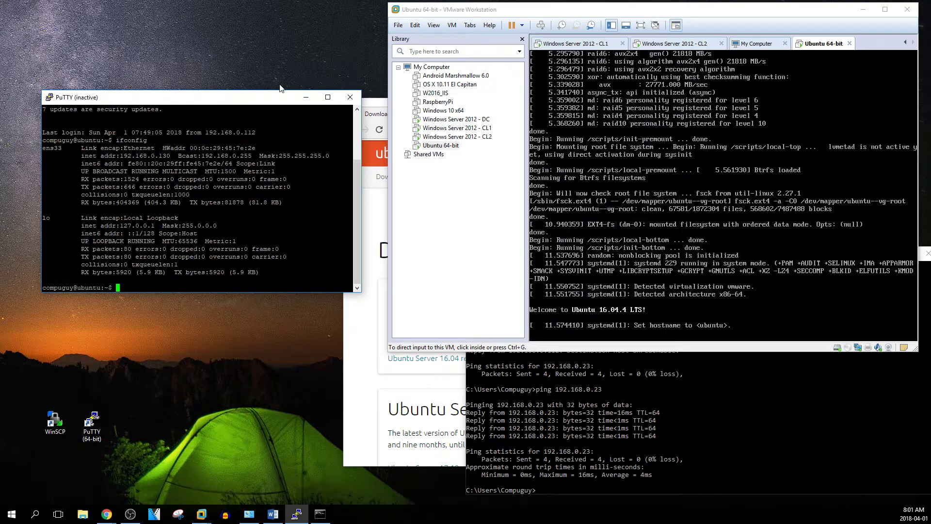
Close the inactive PuTTY session and log in on the Ubuntu VM console with the account username and password.
left_click(350, 98)
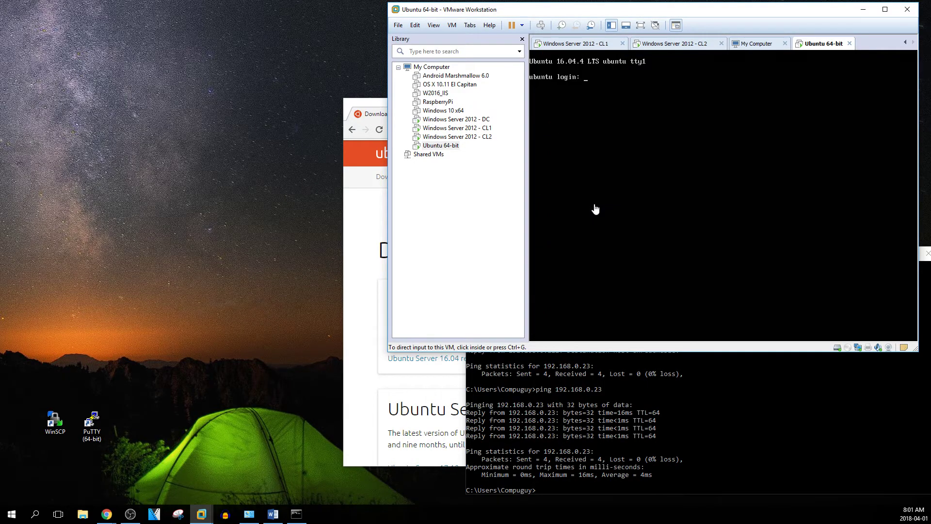
left_click(613, 98)
type("compuguy")
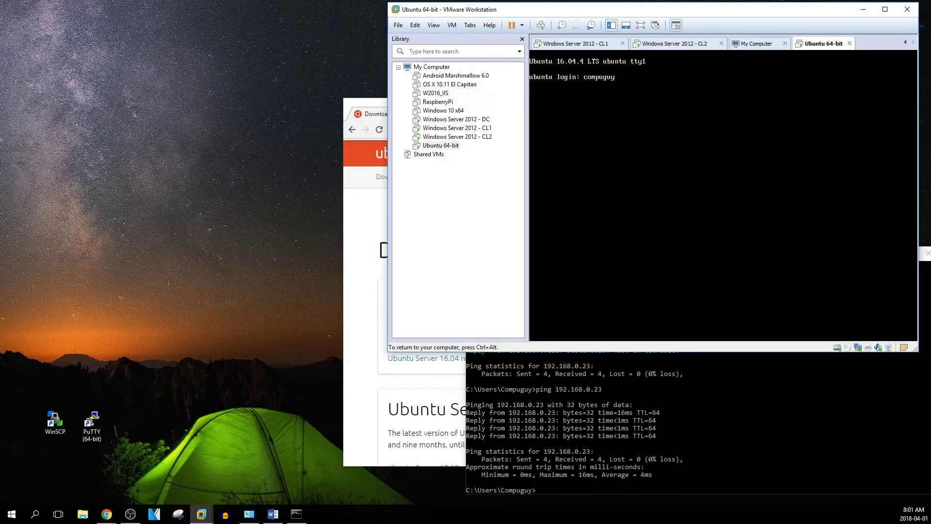
key("Return")
key("Return")
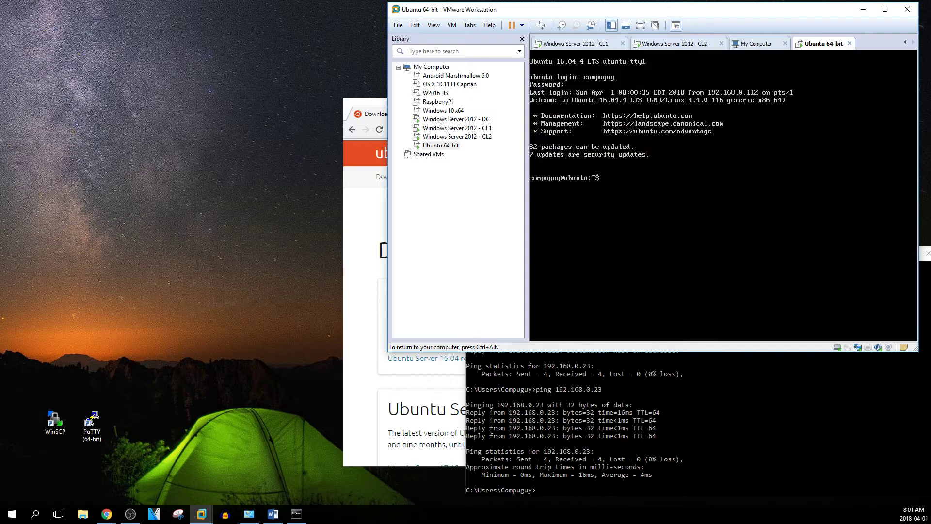
Run ifconfig on the VM console and compare the ens33 address with the earlier ping results in the Windows command prompt.
type("ifconfig")
key("Return")
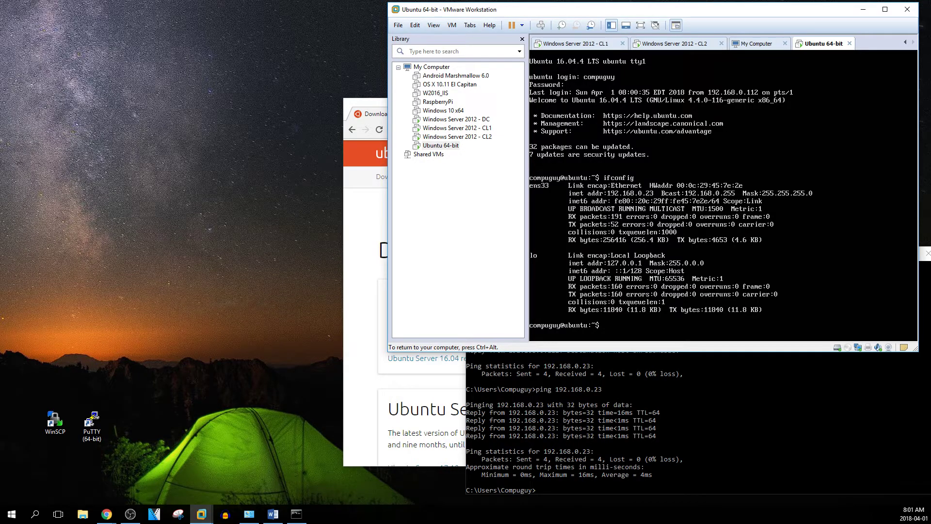
key("ctrl+alt")
left_click(731, 426)
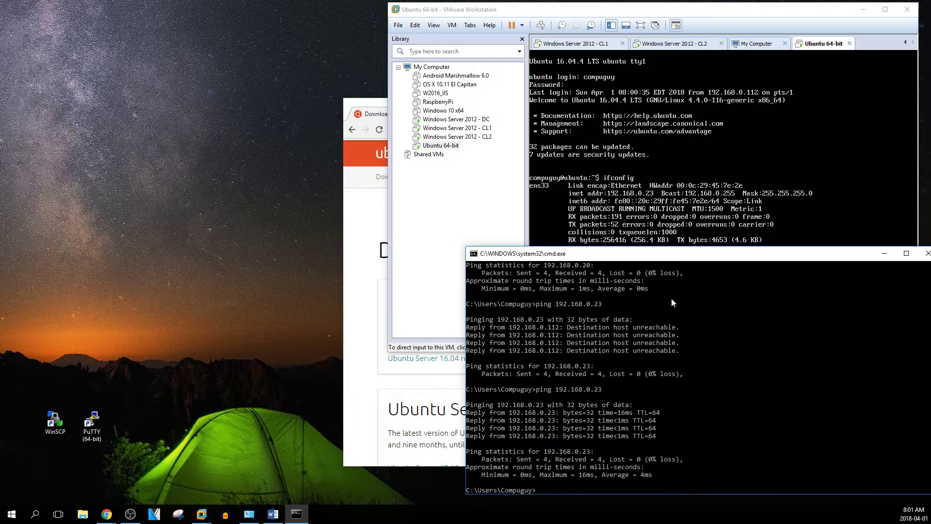
left_click(651, 193)
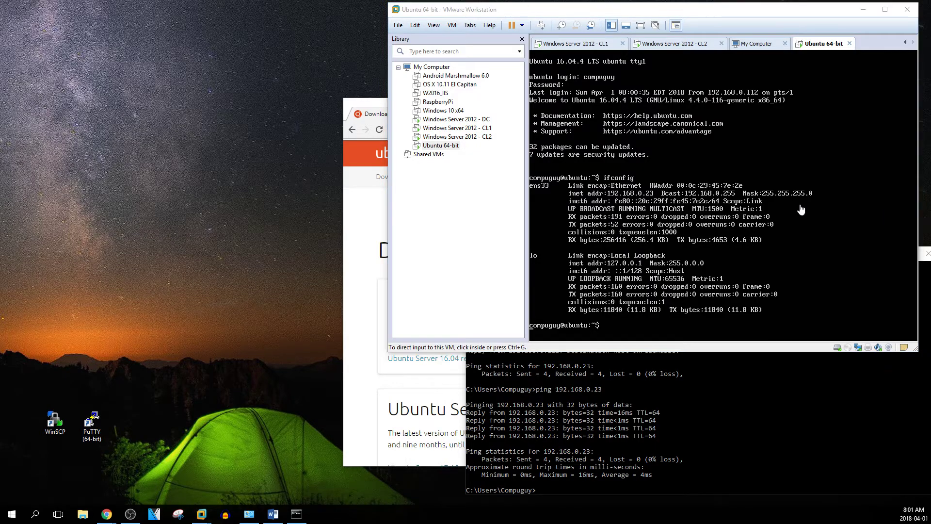
Try to restart the interface with sudo ifdown eth0 && ifup eth0 on the VM console, entering the sudo password.
key("Return")
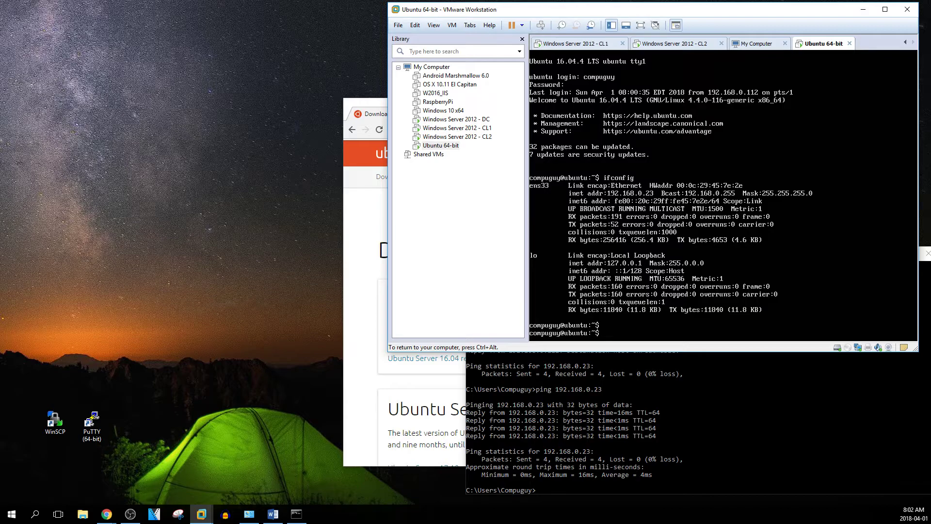
type("udo ifdown")
type("eth0 && ifup eth0")
key("Return")
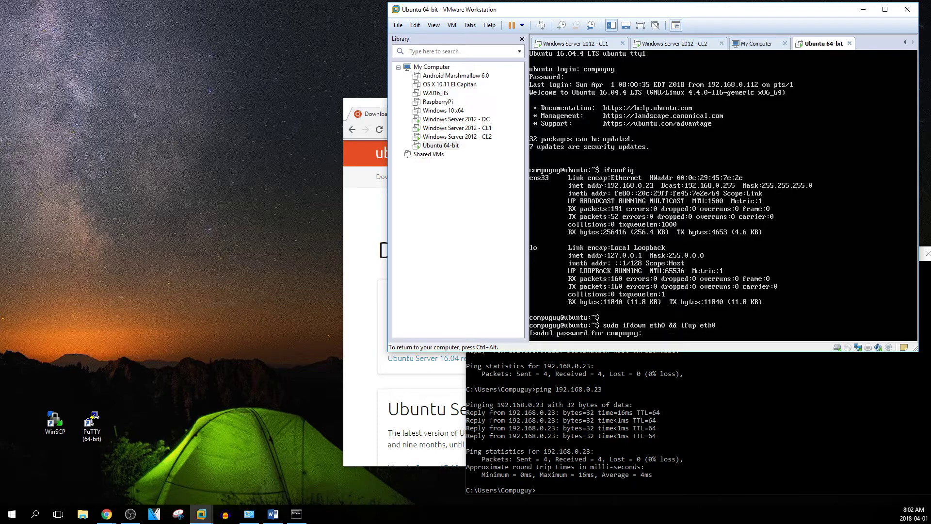
key("Return")
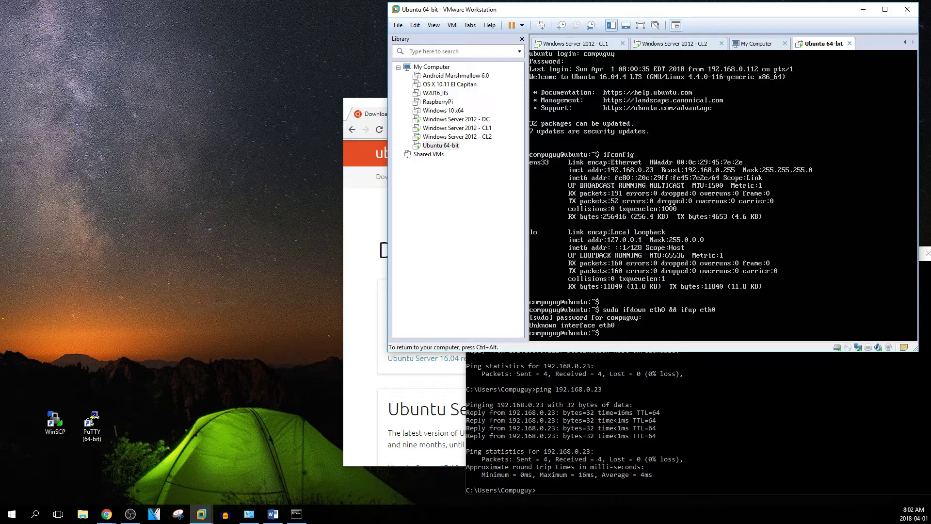
Run ifconfig again on the VM console to check the name of the network interface.
type("sudo reboot")
key("Down")
key("Return")
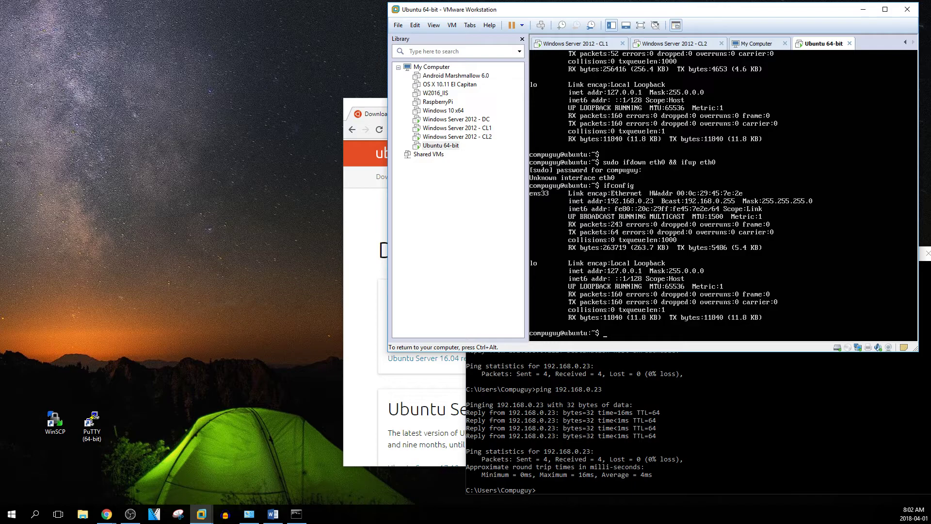
Review /etc/network/interfaces with sudo nano on the VM console and exit without changing the file.
type("sudo nano /etc/network/interfaces")
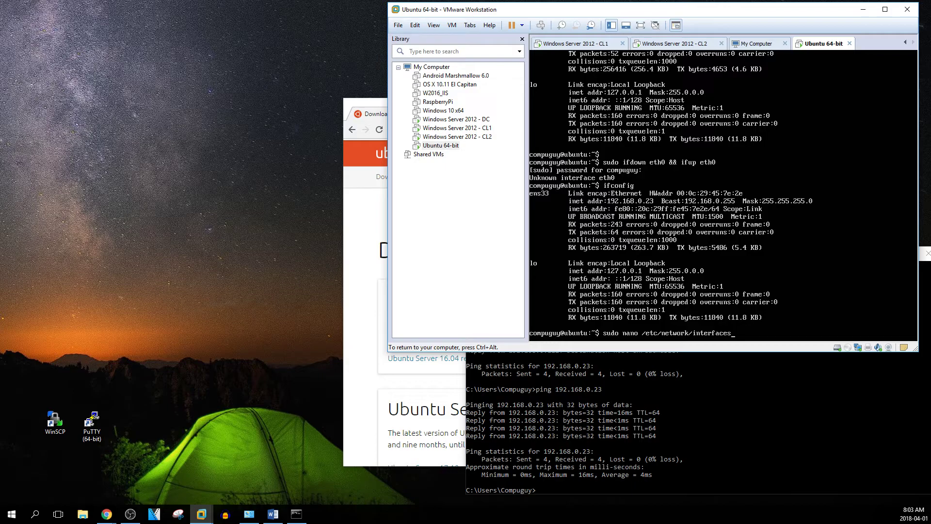
key("Return")
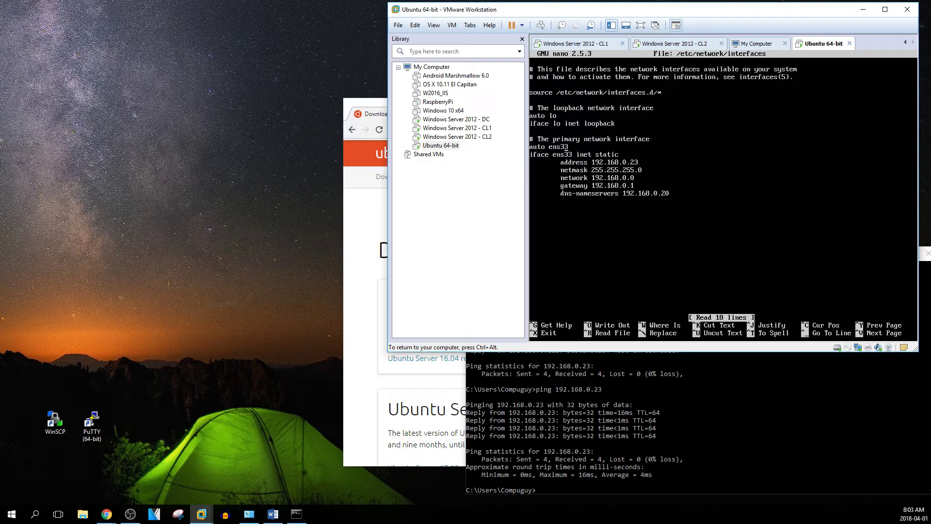
key("ctrl+x")
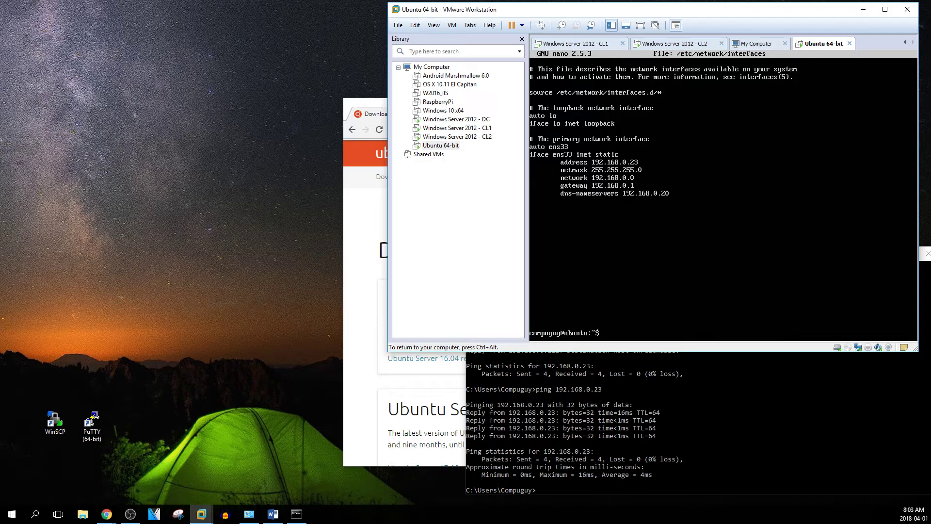
Recall the interface restart command, change it to sudo ifdown ens33 && ifup ens33, and run it twice on the VM console.
key("Up")
key("Up")
key("Up")
key("BackSpace")
key("BackSpace")
key("BackSpace")
type("ns33")
key("BackSpace")
type("ns33")
key("Return")
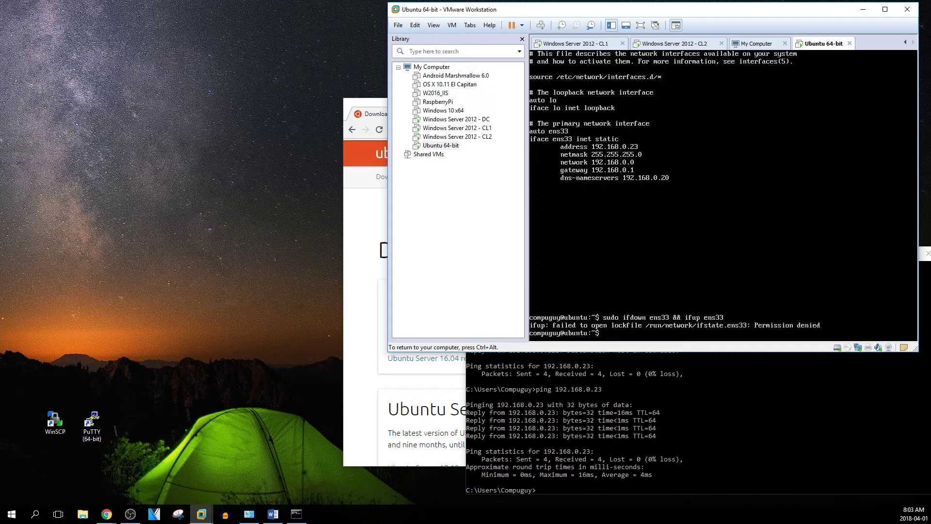
key("Up")
key("Return")
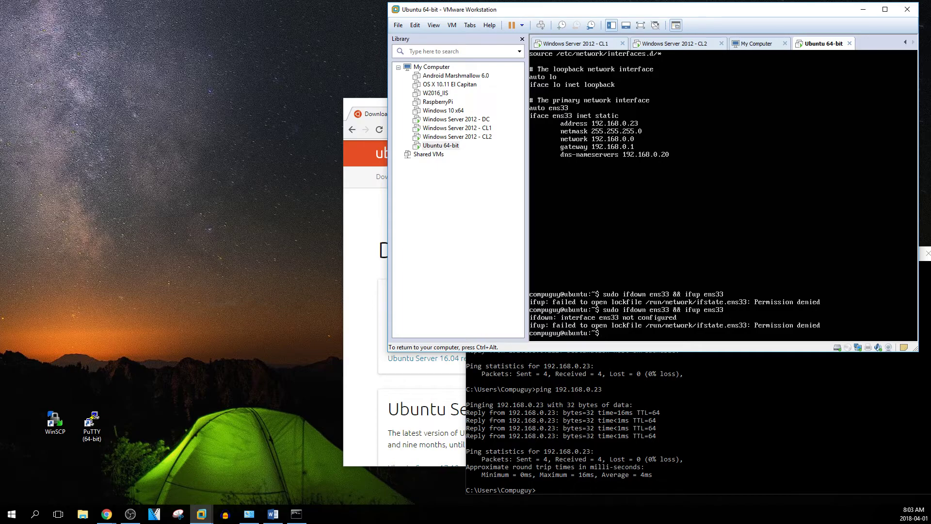
Recall ifconfig from the console's command history and run it to check the interfaces after the ens33 restart attempts.
key("Up")
key("Up")
key("Up")
key("Up")
key("Up")
key("Up")
key("Up")
key("Down")
key("Down")
key("Down")
key("Down")
key("Up")
key("Up")
key("Up")
key("Up")
key("Up")
key("Down")
key("Up")
key("Down")
key("Up")
key("Return")
Recall sudo service networking restart from the console's command history and run it.
key("Up")
key("Up")
key("Up")
key("Up")
key("Up")
key("Down")
key("Up")
key("Up")
key("Up")
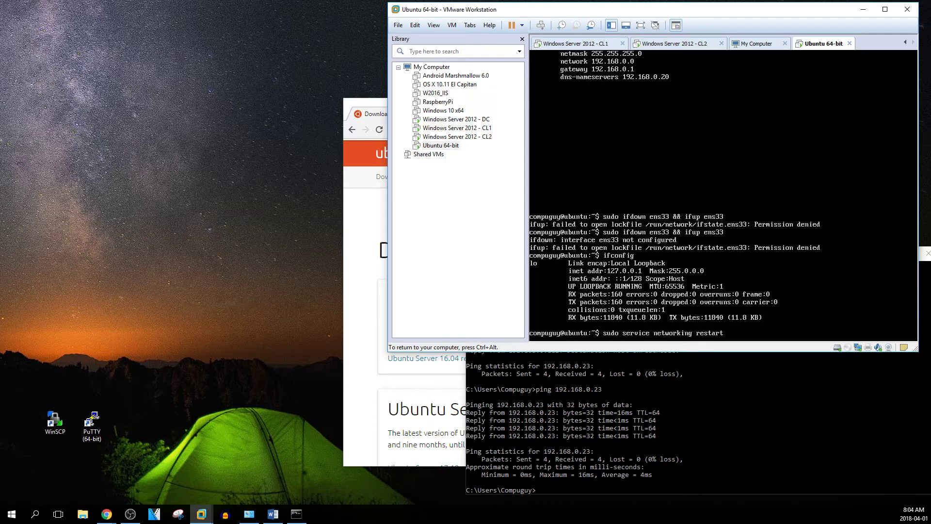
key("Return")
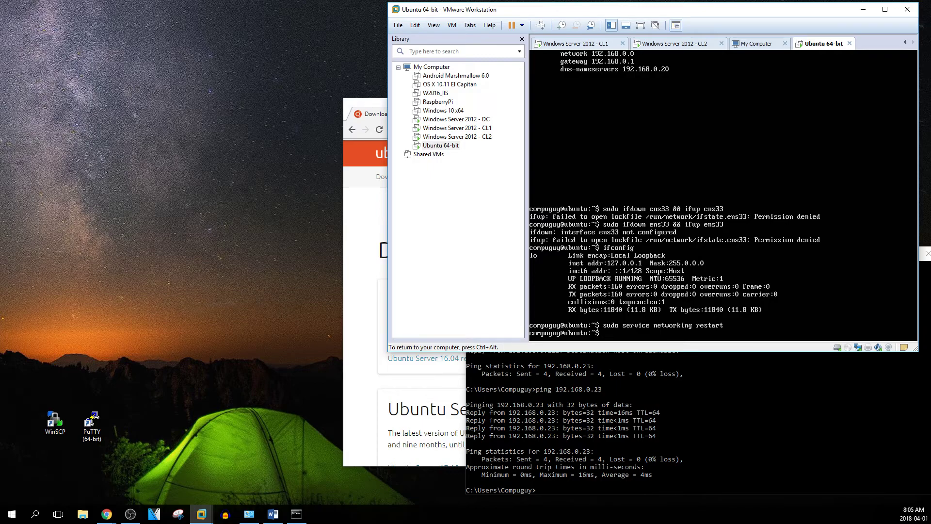
Switch to the Windows command prompt and rerun ping 192.168.0.23 to test the server's static address.
key("ctrl+alt")
left_click(668, 467)
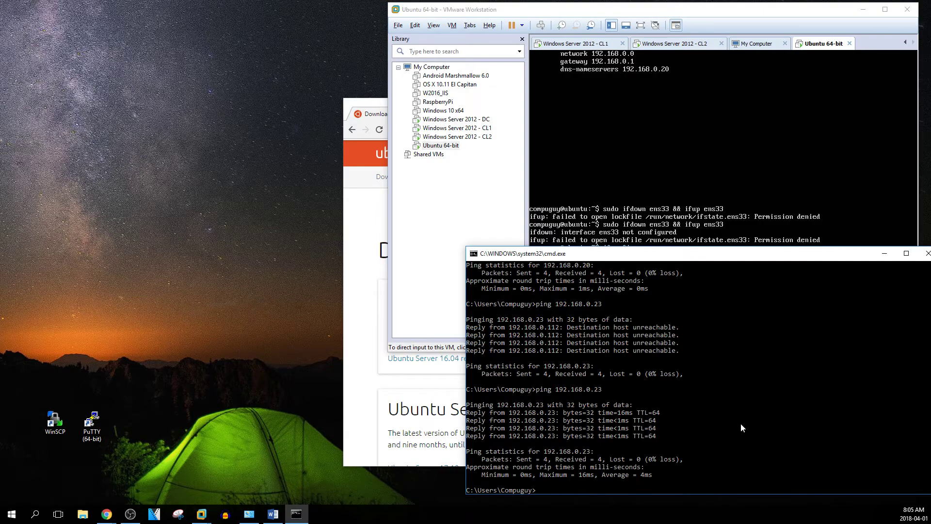
key("Up")
key("Return")
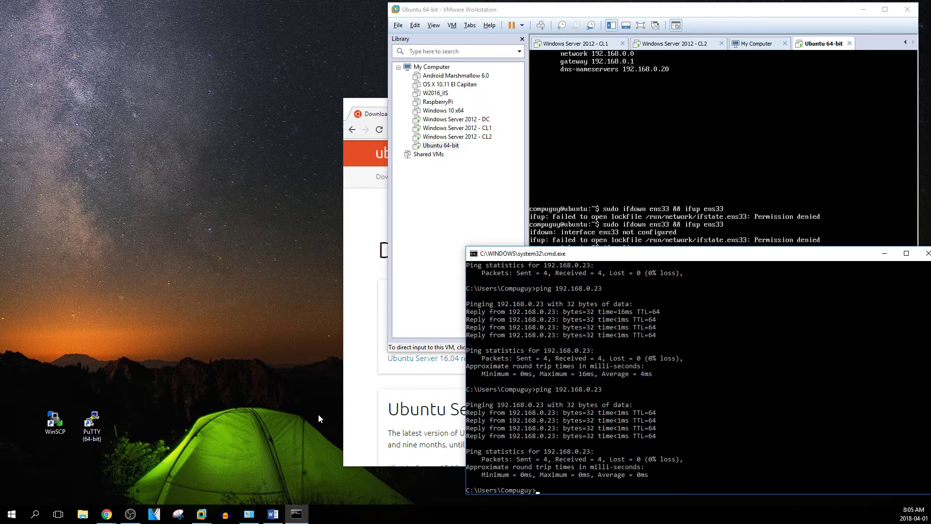
Launch PuTTY and open an SSH session to 192.168.0.23 on port 22.
left_click(92, 425)
double_click(92, 425)
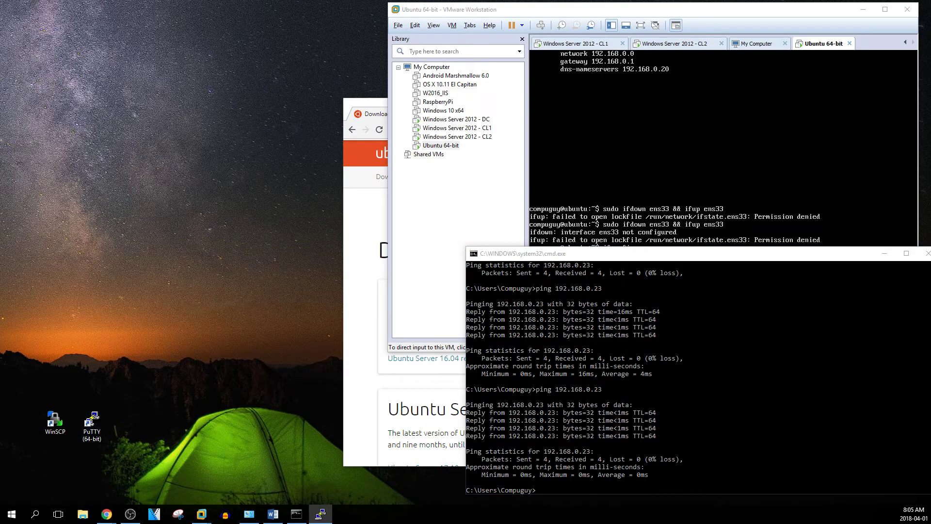
left_click_drag(0, 207, 248, 196)
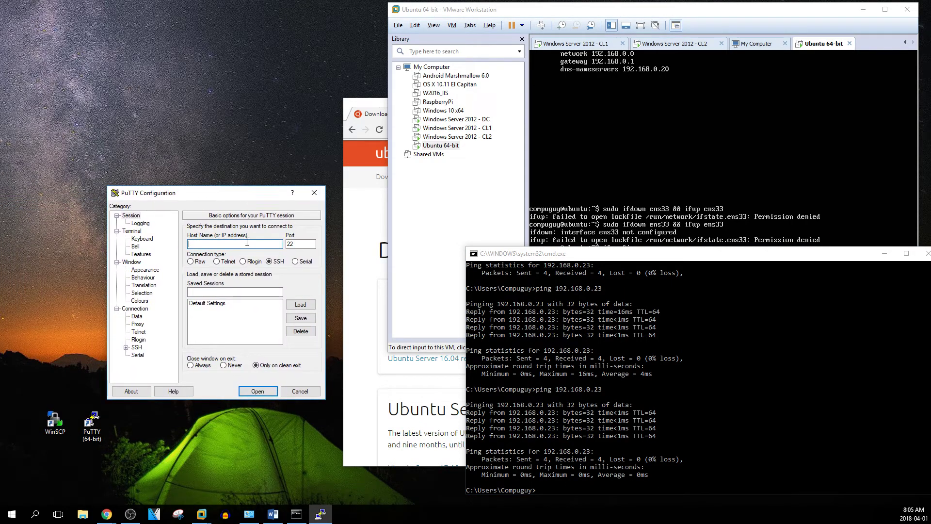
type("192.168.0.23")
left_click(266, 391)
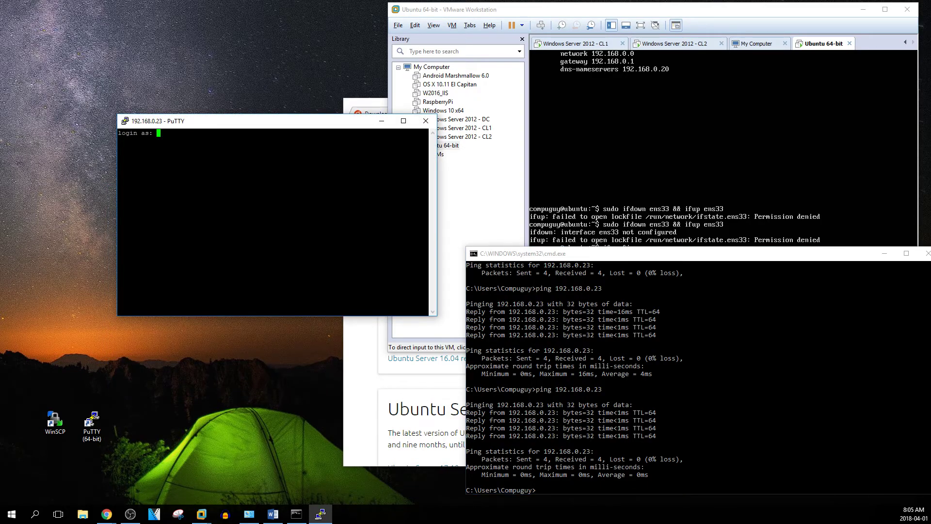
Log in to the SSH session with the account username and password, and move the PuTTY window clear of VMware Workstation.
type("compuguy")
key("Return")
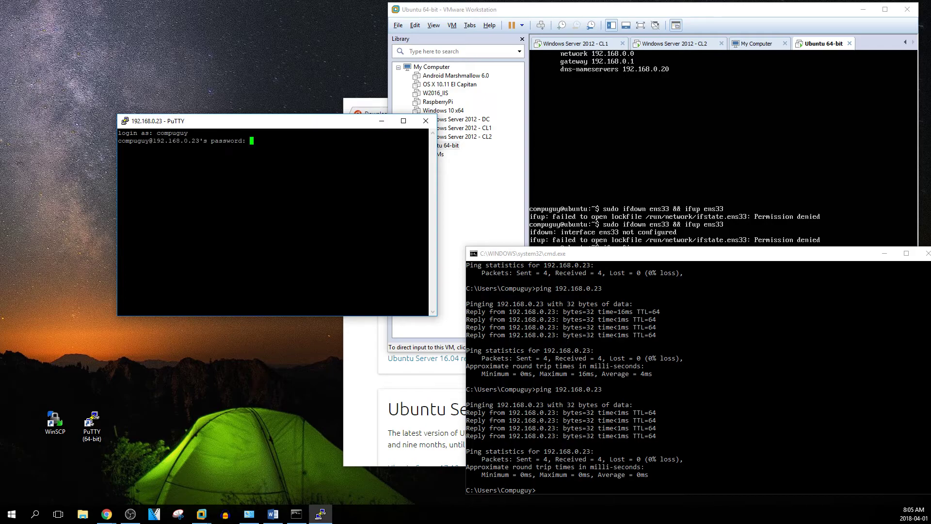
key("Return")
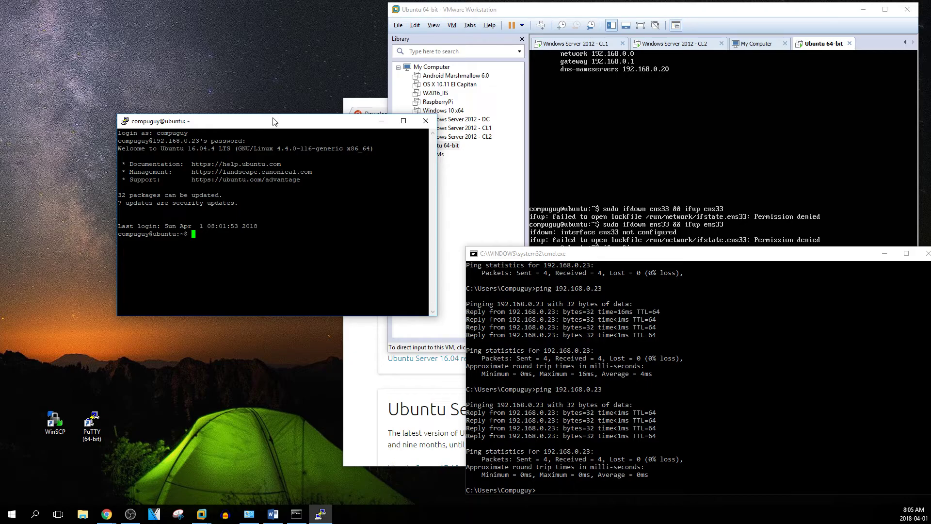
left_click_drag(273, 121, 173, 35)
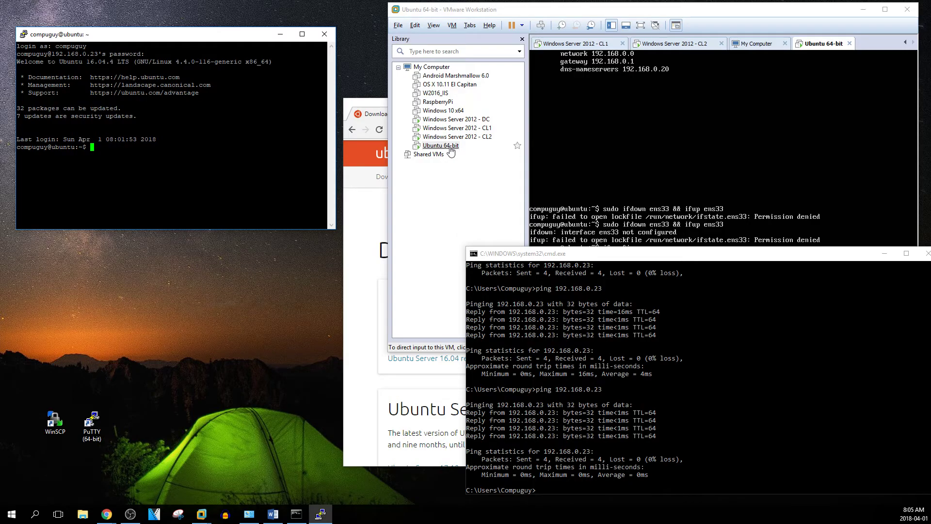
Switch to Chrome to view the Simple English Wikipedia article on Ubuntu, and return to VMware Workstation.
right_click(350, 107)
left_click(501, 119)
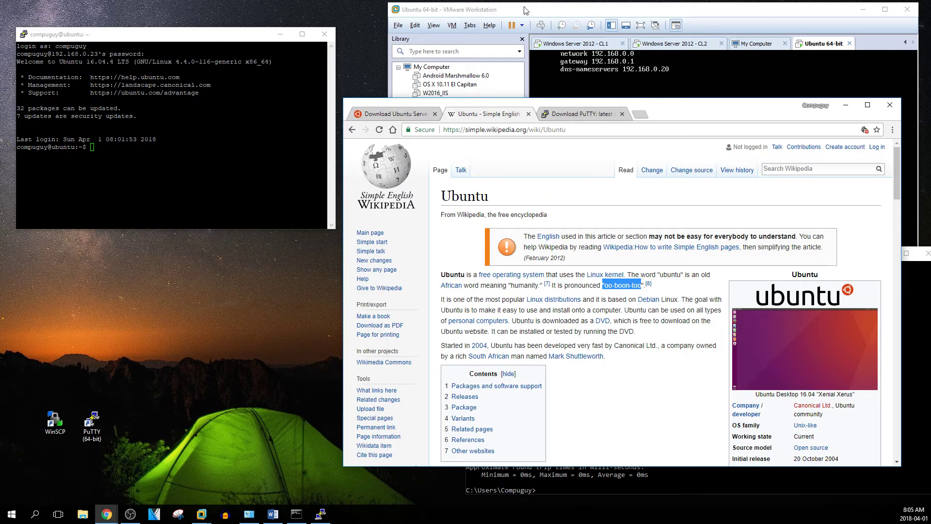
left_click(475, 13)
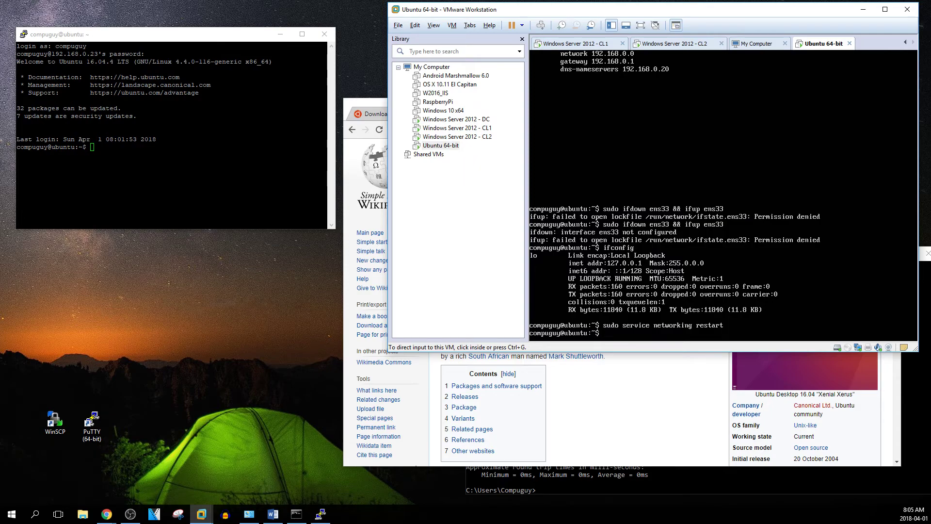
Highlight the 16.04.4 LTS version in the PuTTY session's welcome message and switch away from the session.
left_click_drag(82, 61, 132, 62)
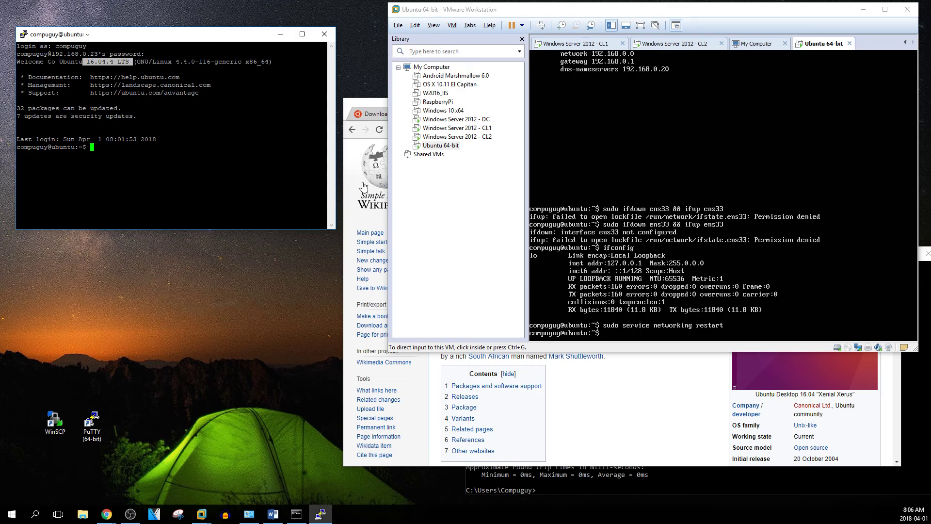
key("alt+Tab")
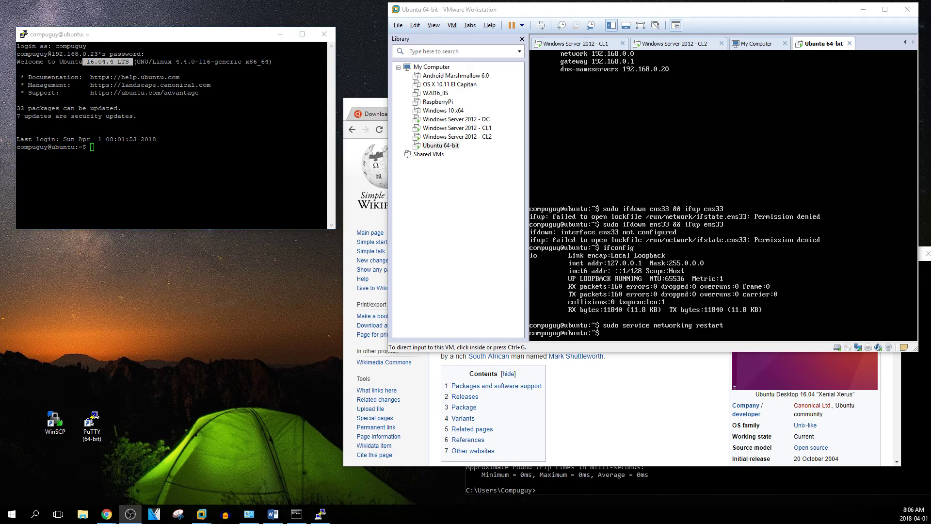